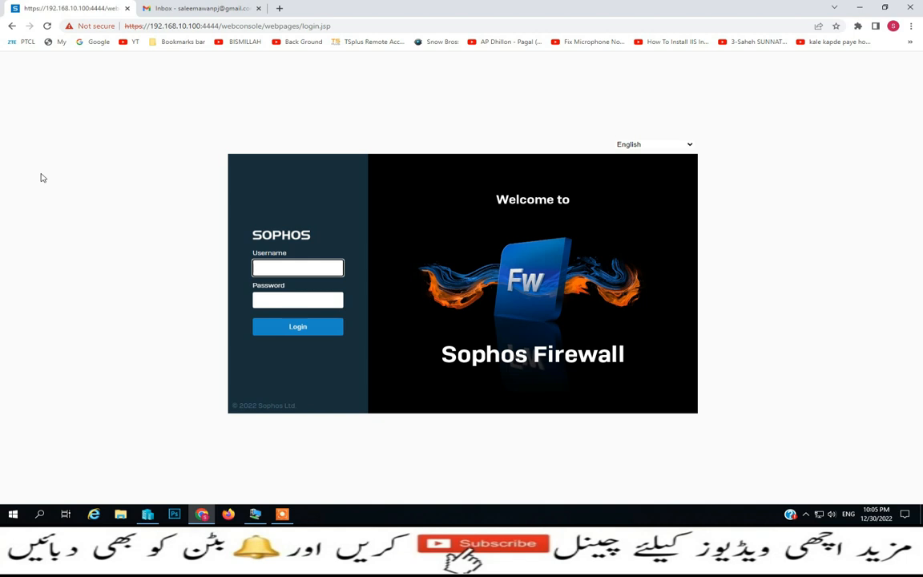
Sign in to the console with the username admin and the account password
type("admin")
key("Tab")
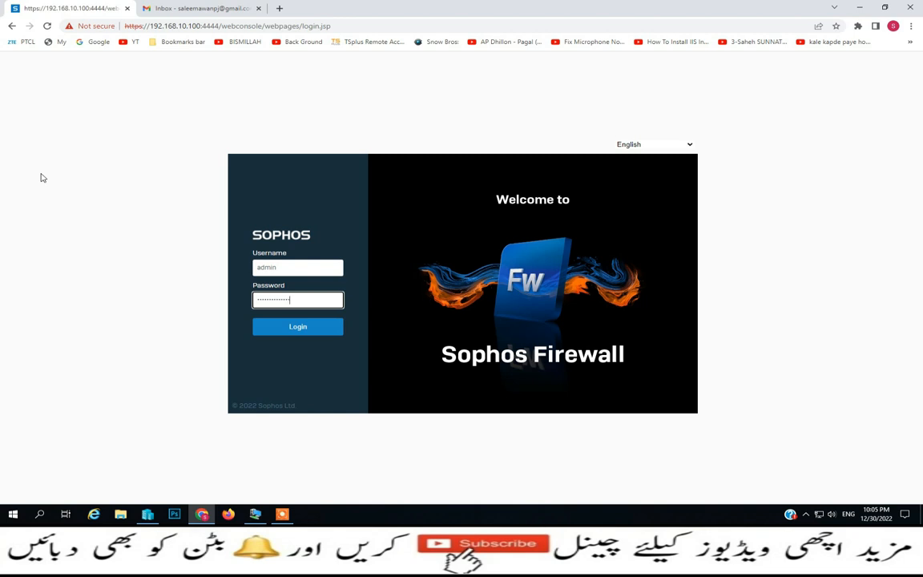
key("Return")
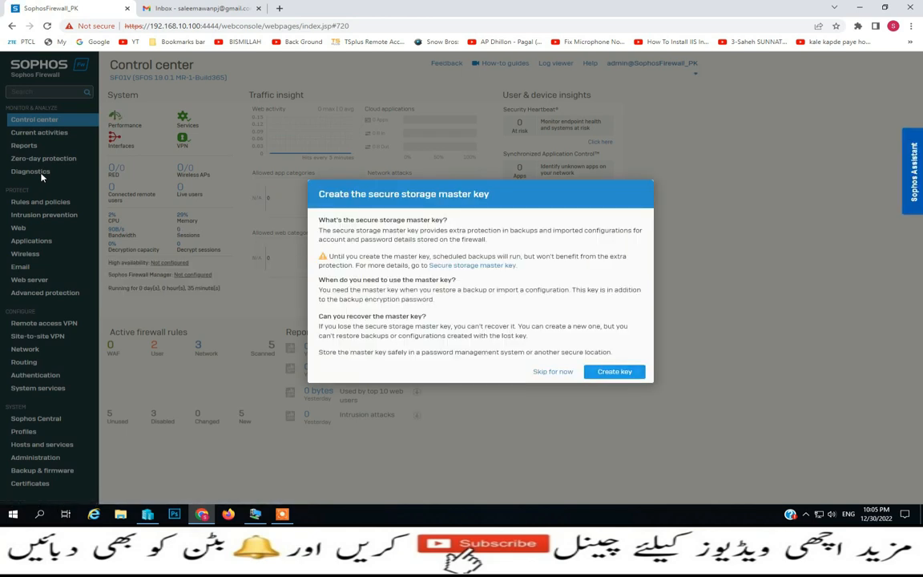
Create and confirm a secure storage master key, acknowledging it is stored safely
left_click(610, 374)
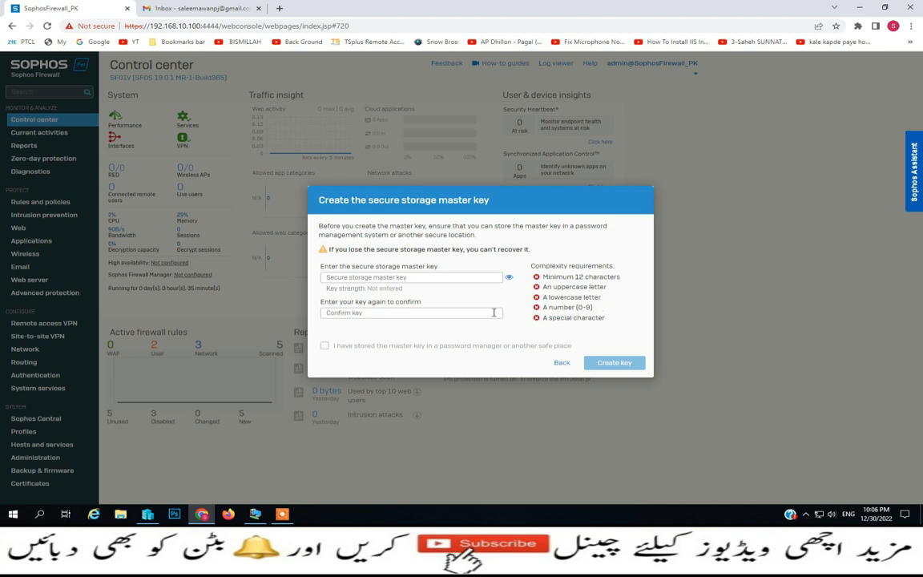
left_click(428, 277)
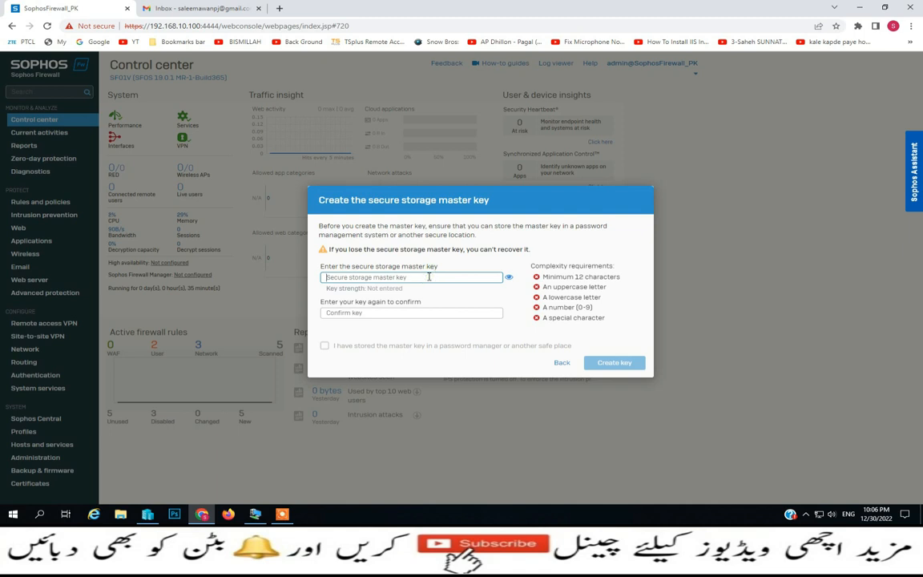
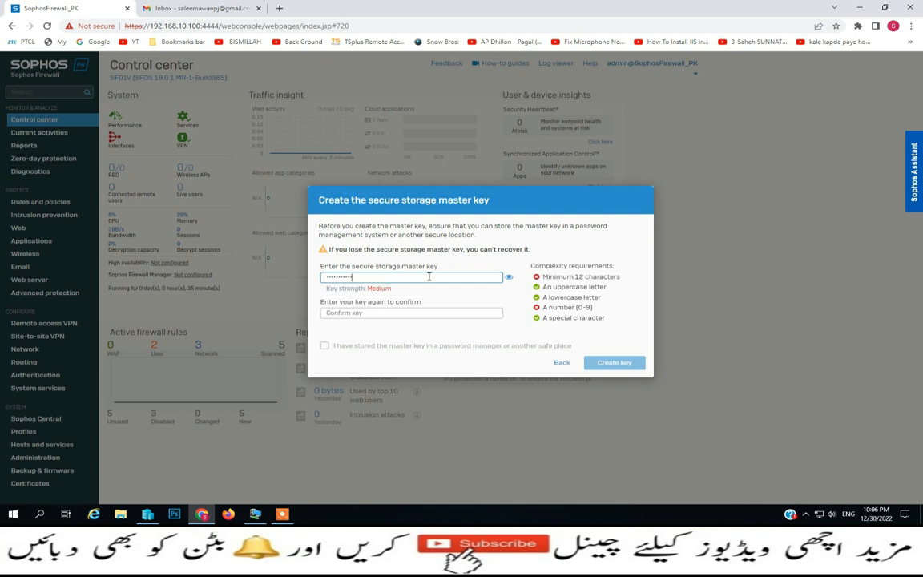
key("Tab")
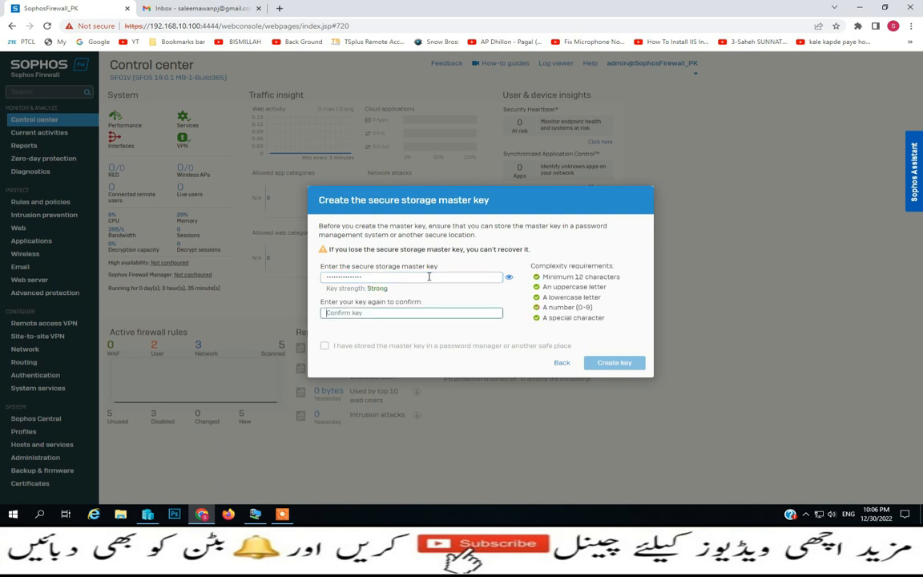
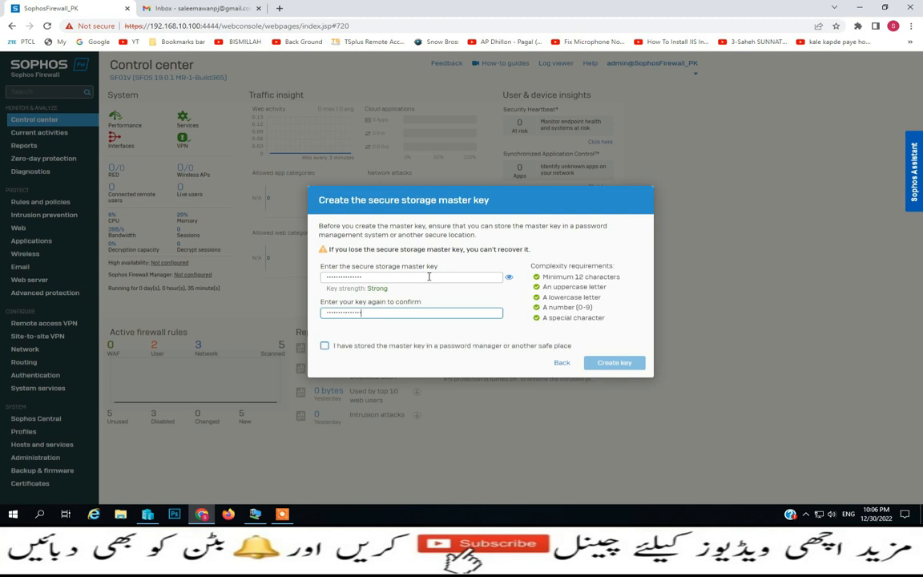
left_click(324, 345)
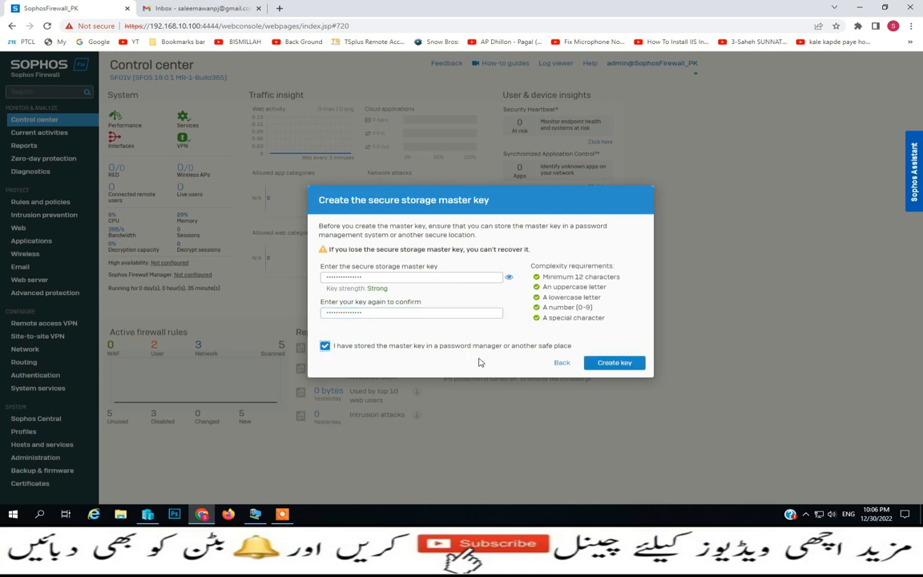
left_click(610, 363)
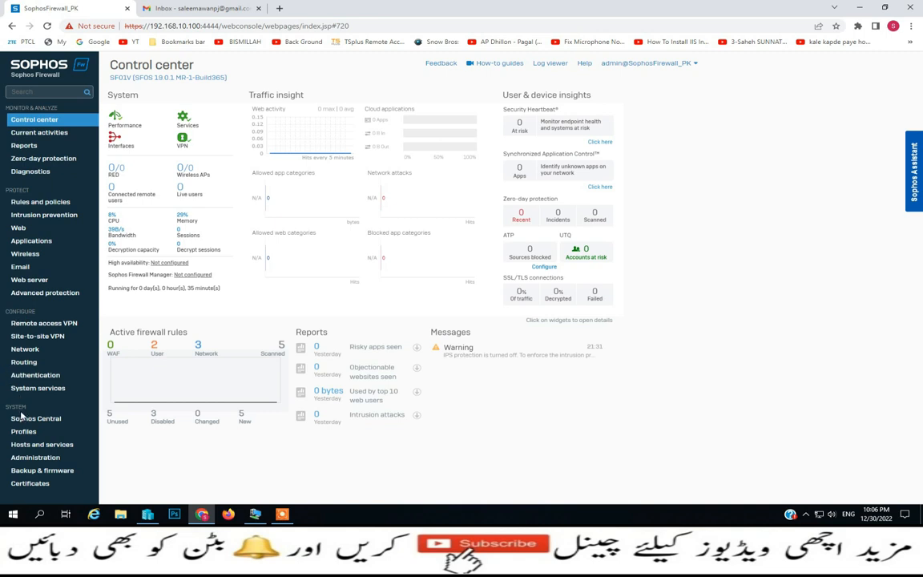
Follow the deferred-registration link on the Administration Licensing tab to register the firewall
left_click(25, 458)
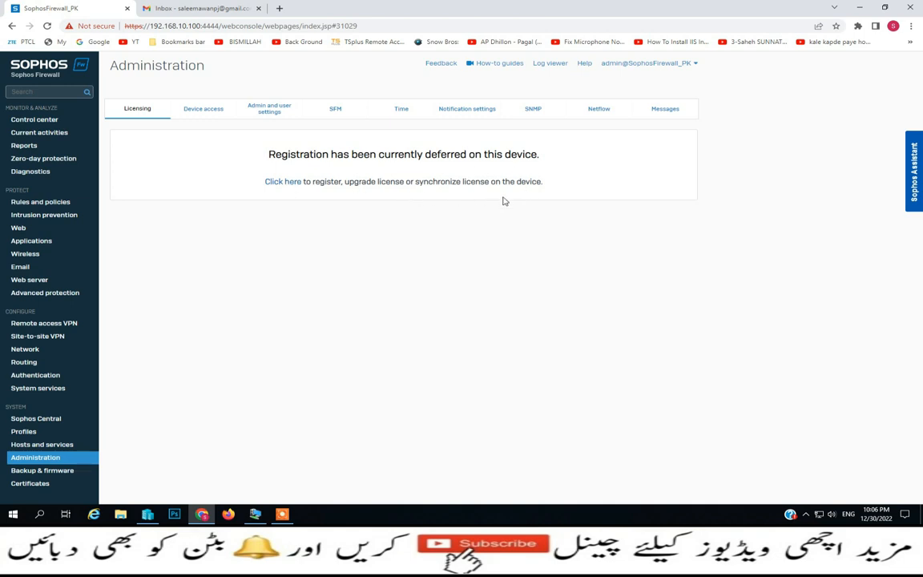
left_click(291, 182)
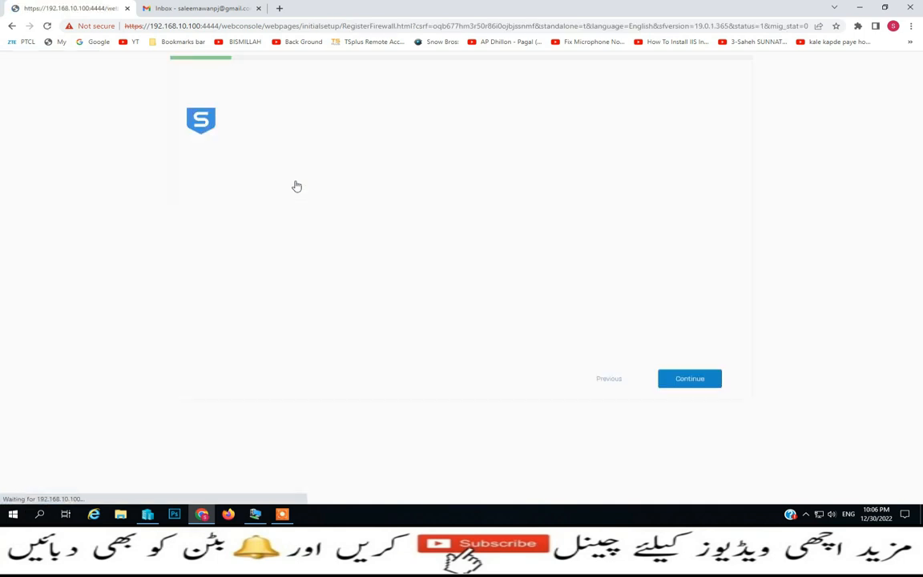
Copy the XG Firewall trial serial from the Sophos serial number email in Gmail
left_click(236, 11)
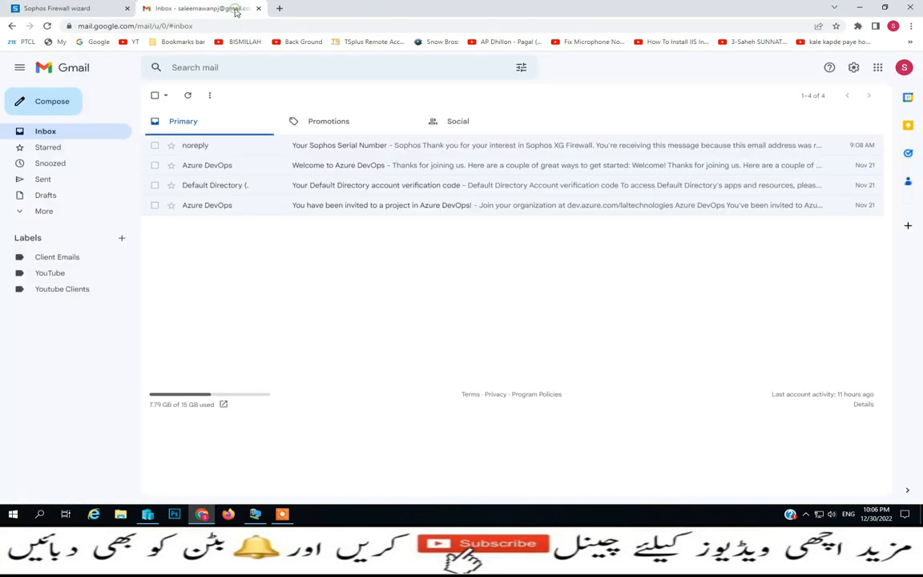
left_click(344, 149)
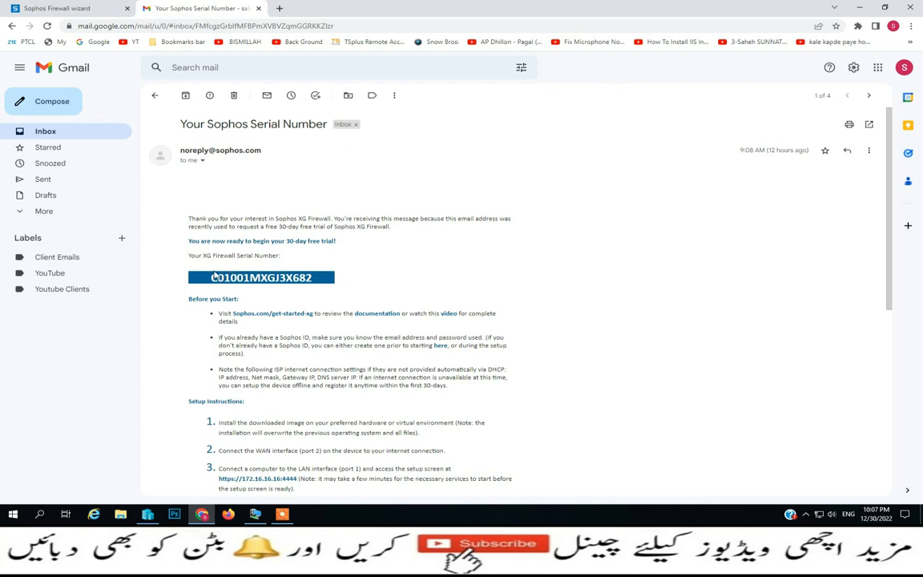
left_click_drag(212, 281, 313, 285)
key("ctrl+c")
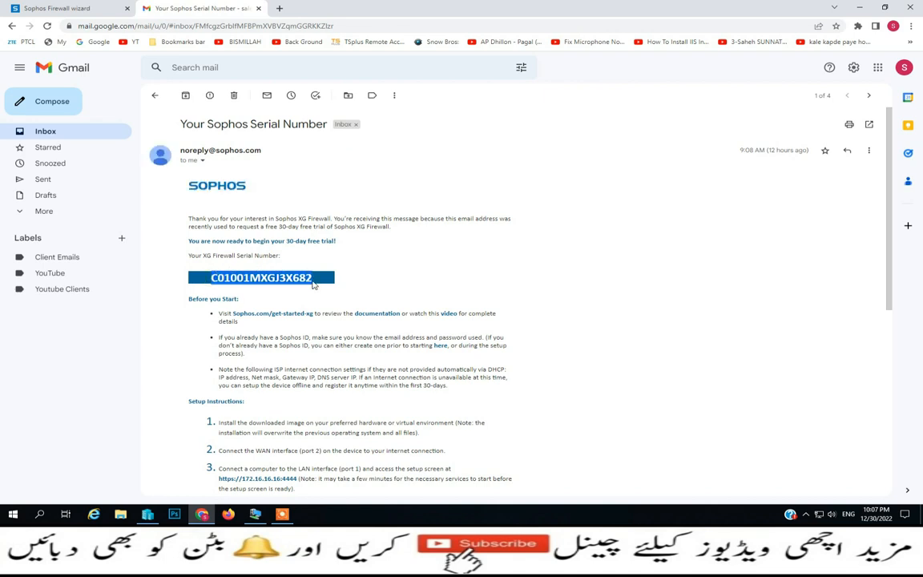
left_click(90, 7)
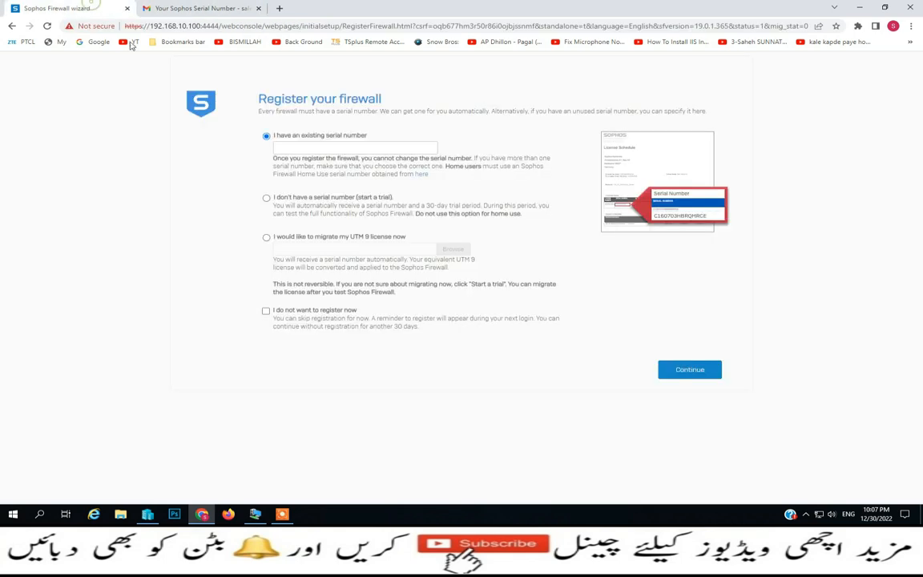
Paste and submit the serial, then skip registration for now after the license server error
left_click(296, 148)
key("ctrl+v")
left_click(688, 369)
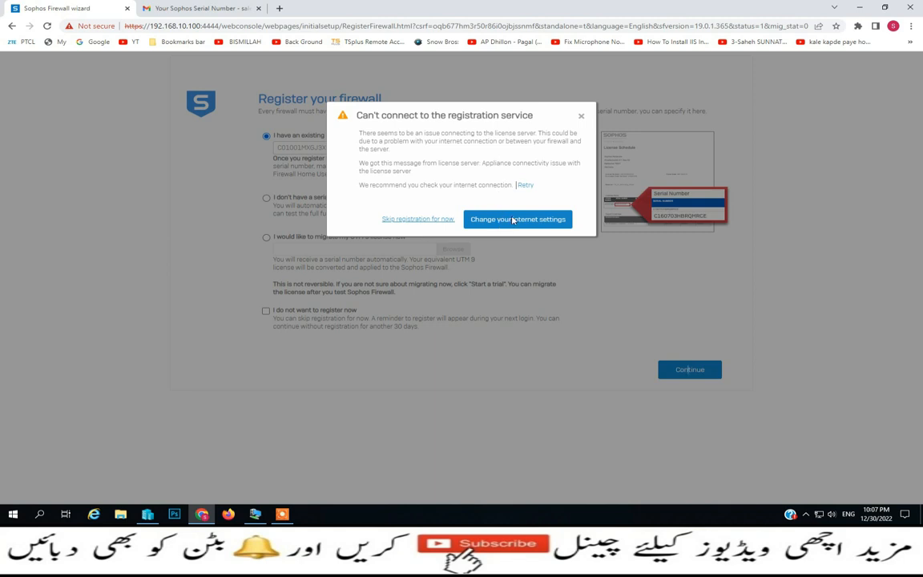
left_click(403, 220)
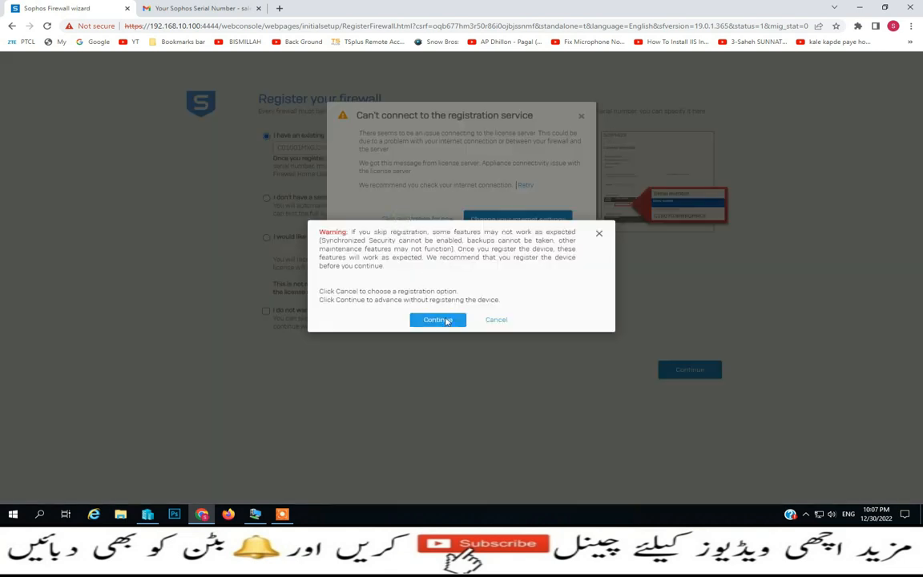
left_click(447, 321)
left_click(410, 220)
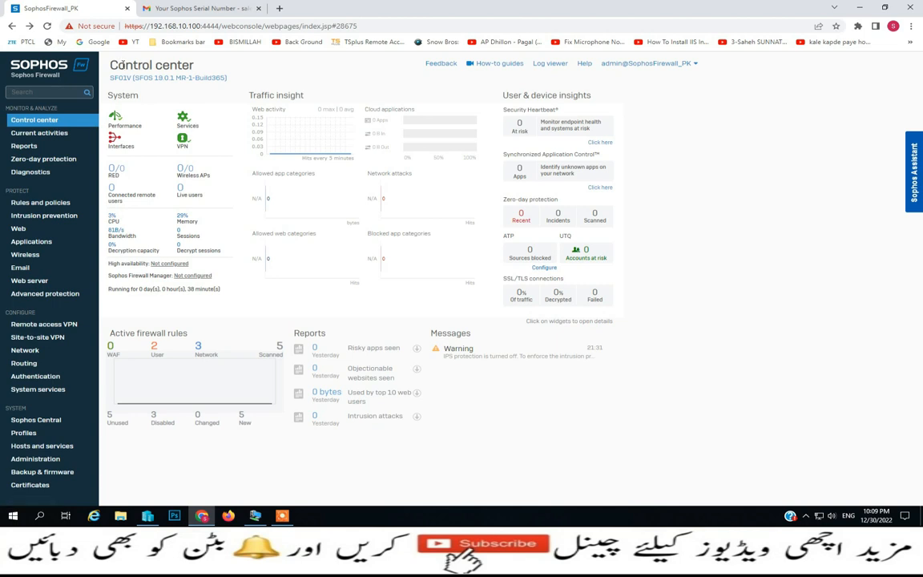
left_click_drag(112, 65, 186, 69)
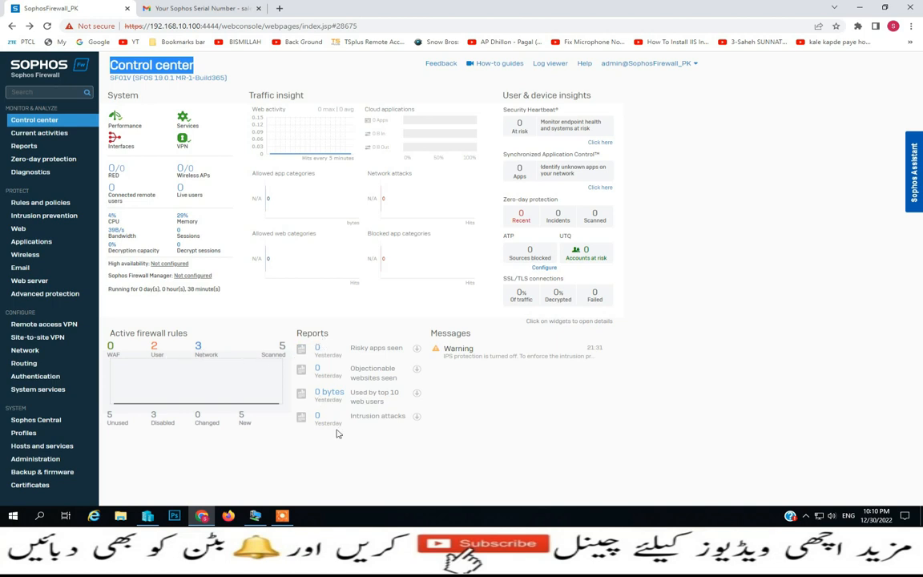
Review Current activities live users and live connections, keeping automatic refresh at Never
left_click(44, 133)
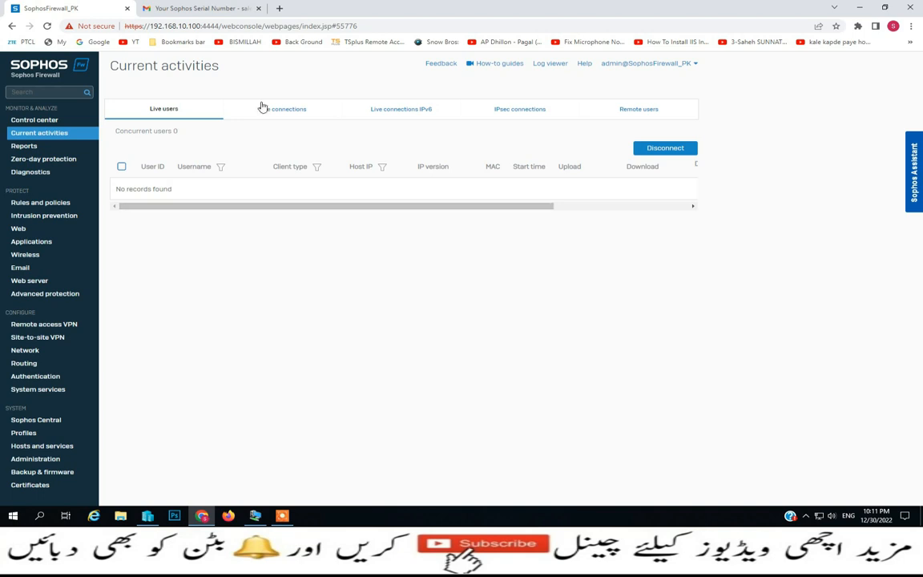
left_click(286, 109)
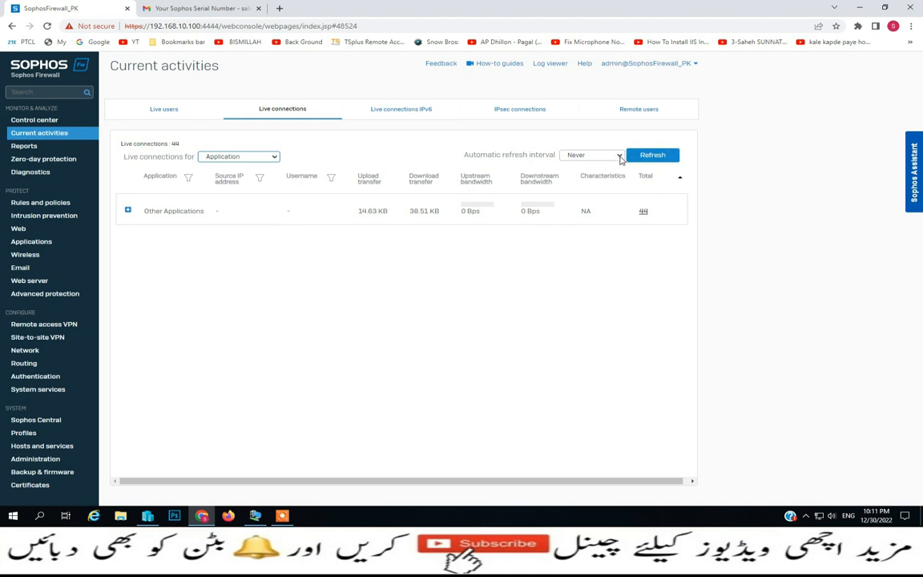
left_click(618, 157)
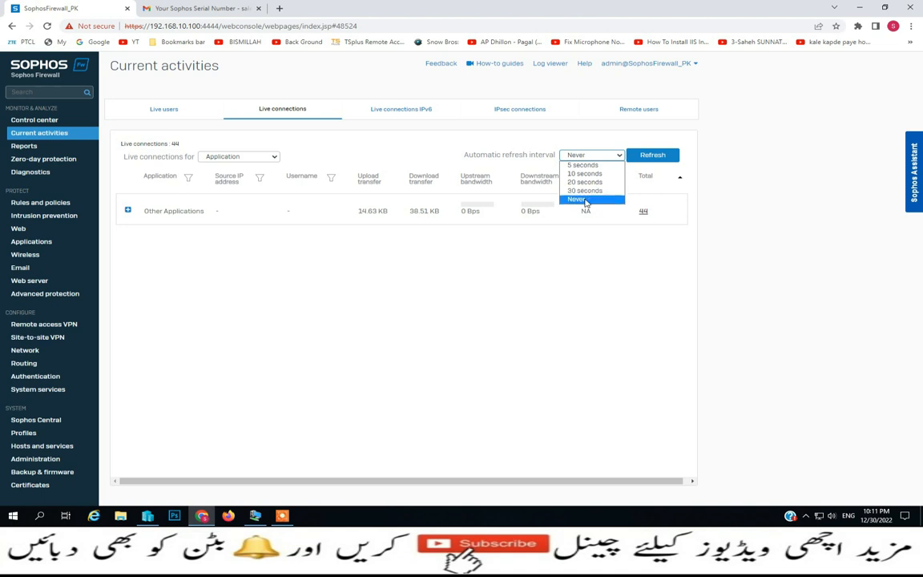
left_click(586, 202)
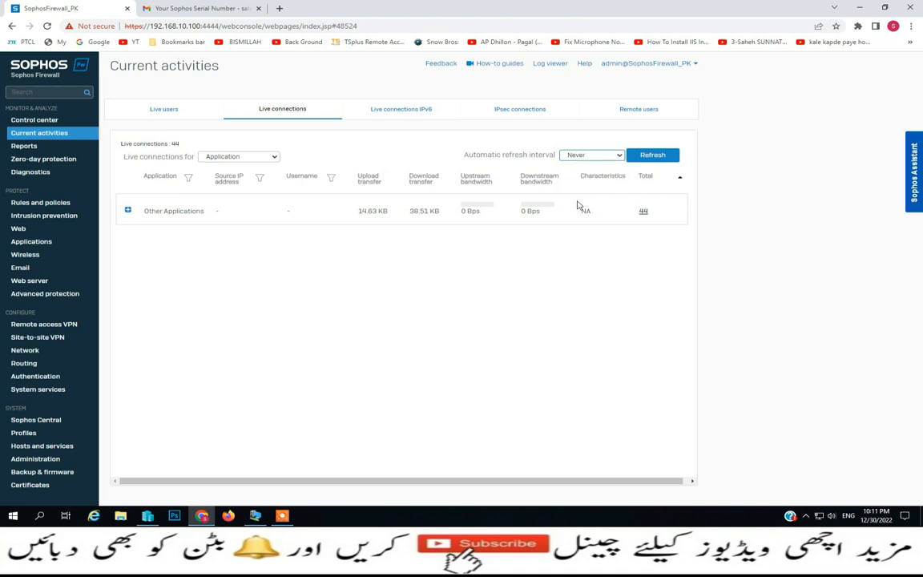
Check the IPv6, IPsec and Remote users tabs, then go to Reports
left_click(415, 117)
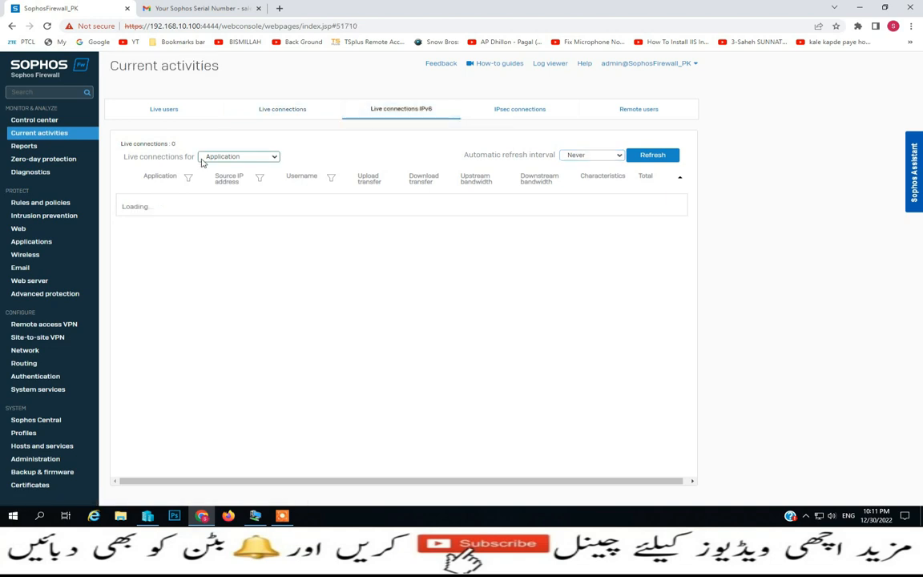
left_click(508, 112)
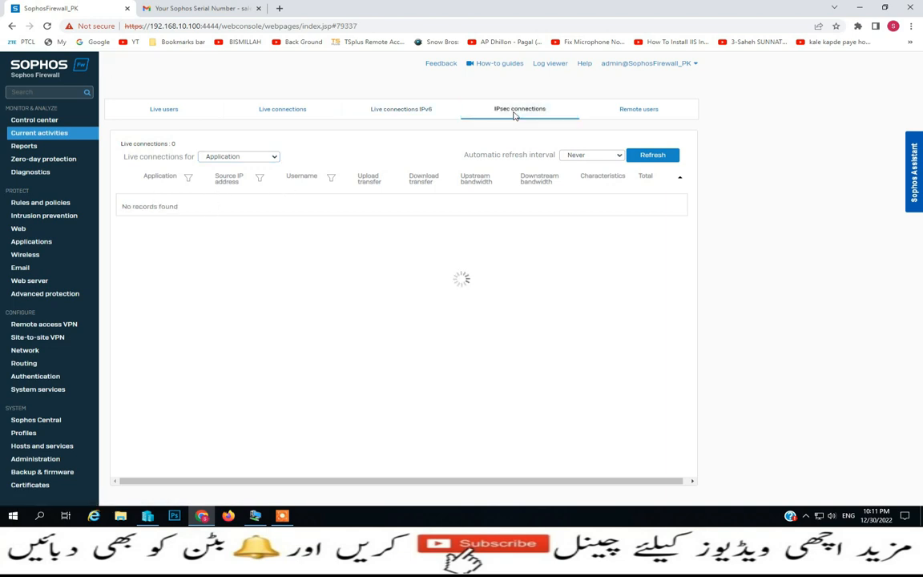
left_click(639, 113)
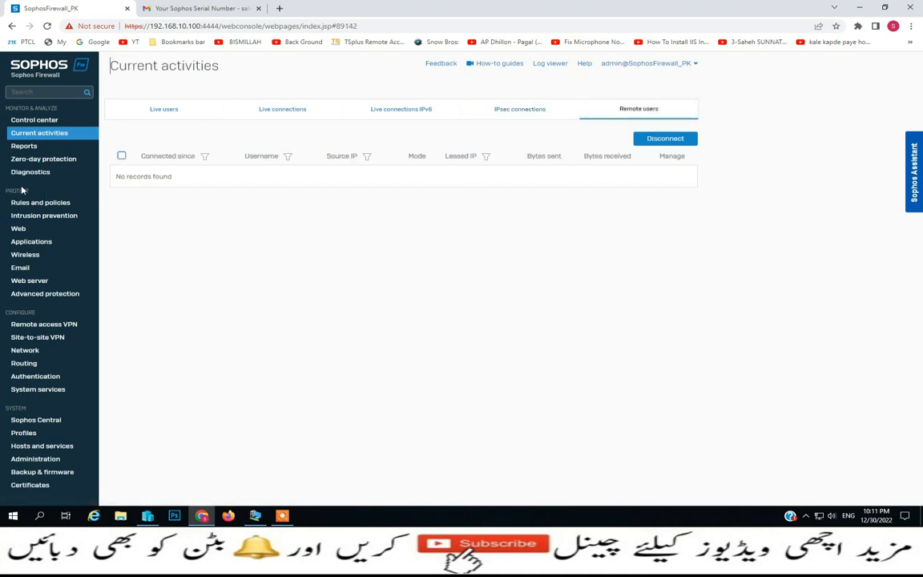
left_click(34, 146)
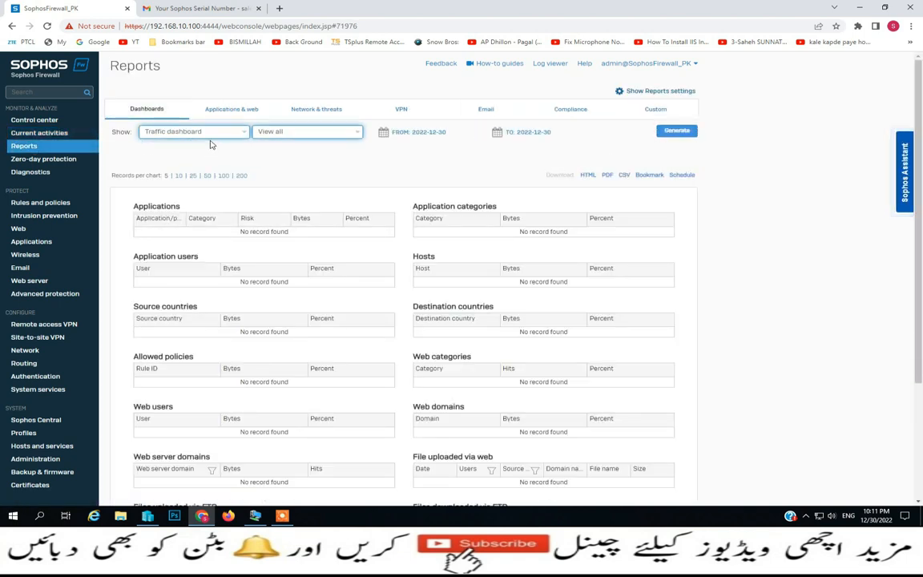
Keep the Traffic dashboard selected and show 25 records per chart
left_click(246, 135)
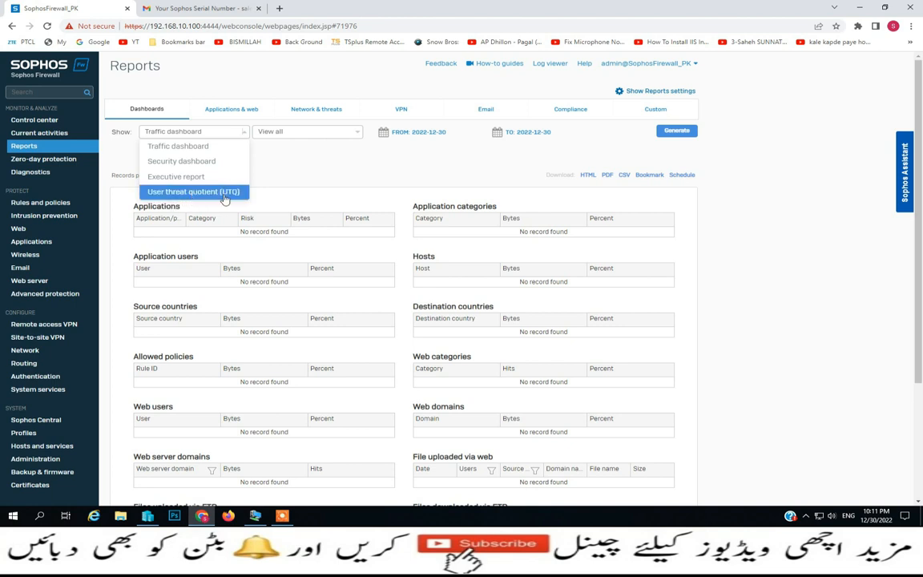
left_click(253, 162)
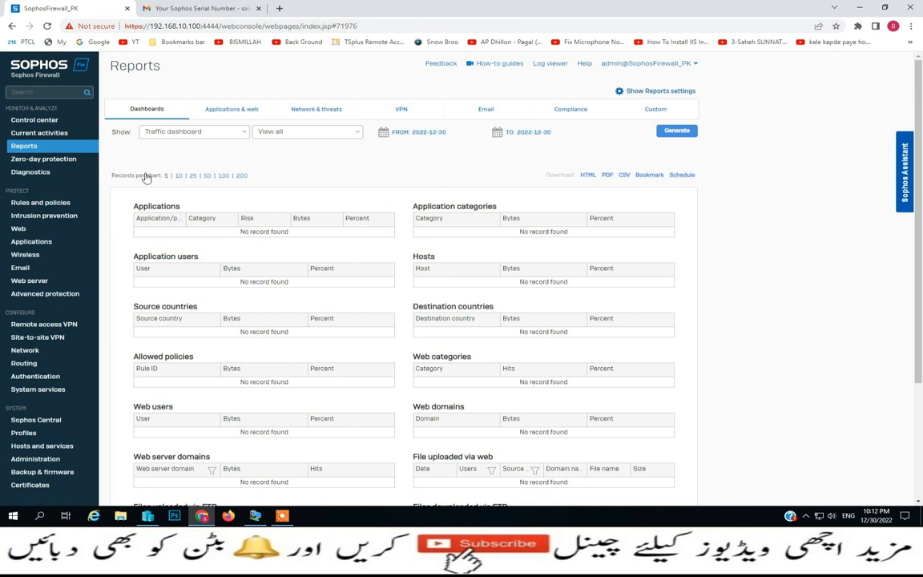
left_click(192, 175)
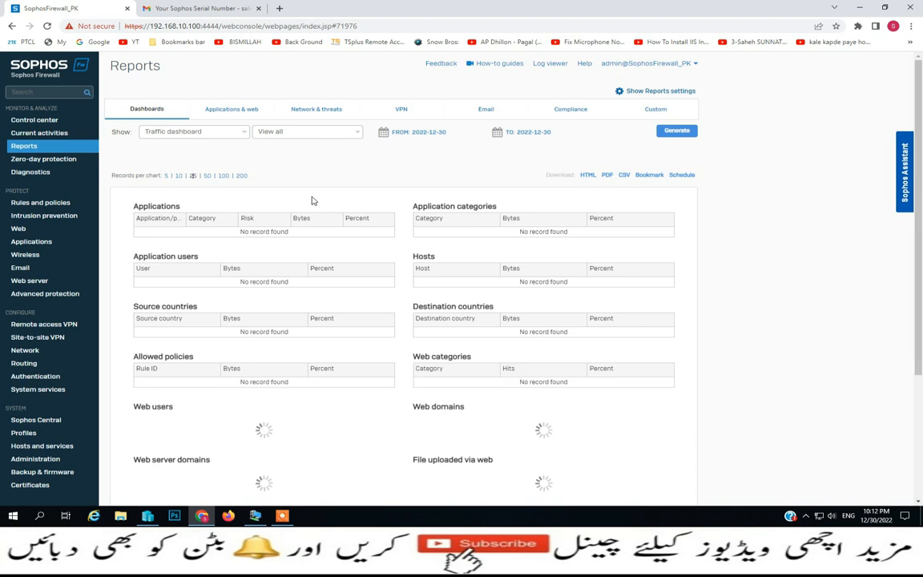
scroll(313, 200, "down", 3)
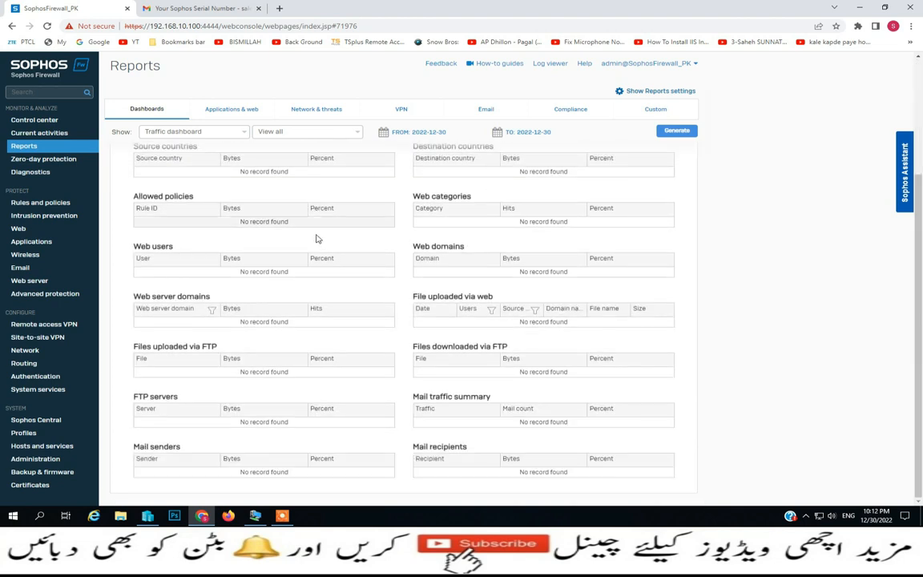
scroll(317, 239, "up", 4)
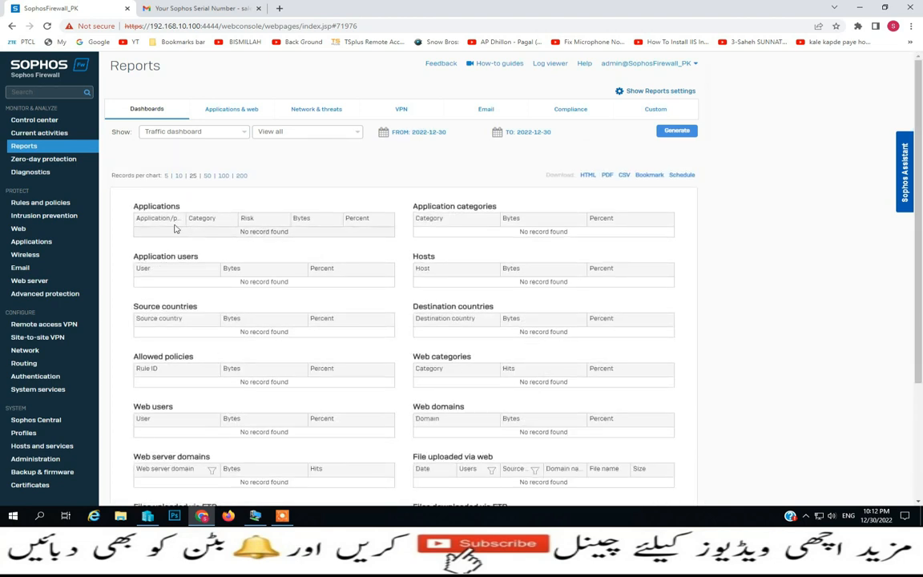
Browse the Applications & web, Network & threats, VPN, Email and HIPAA Compliance reports
left_click(232, 109)
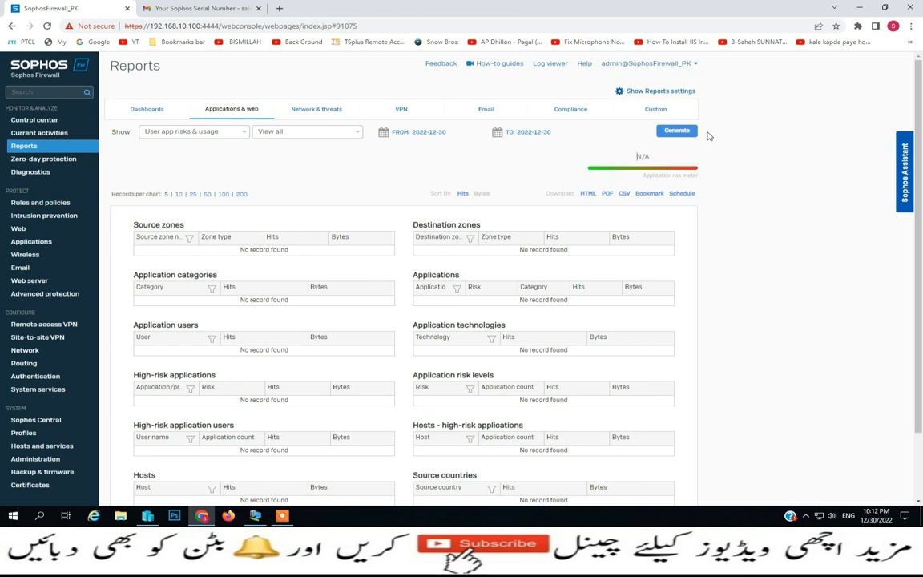
left_click(345, 112)
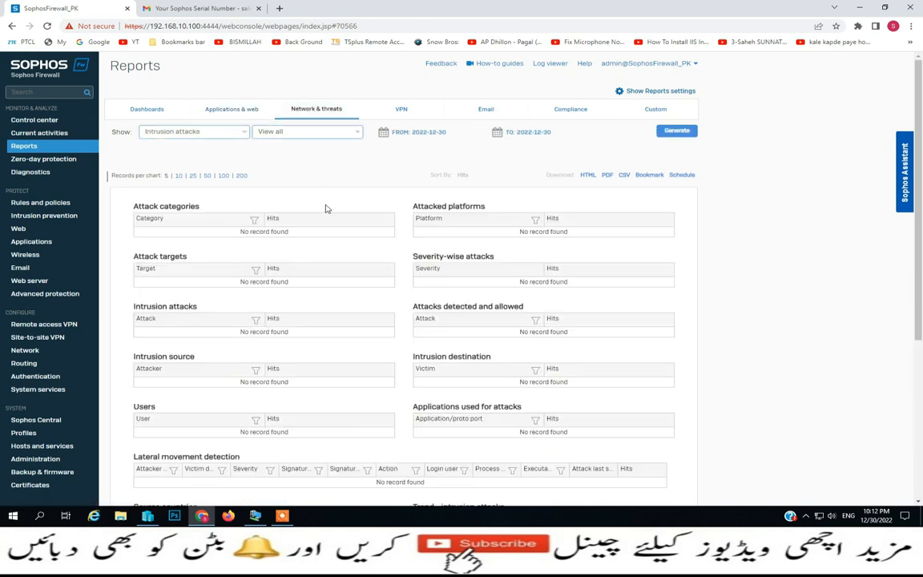
left_click(407, 112)
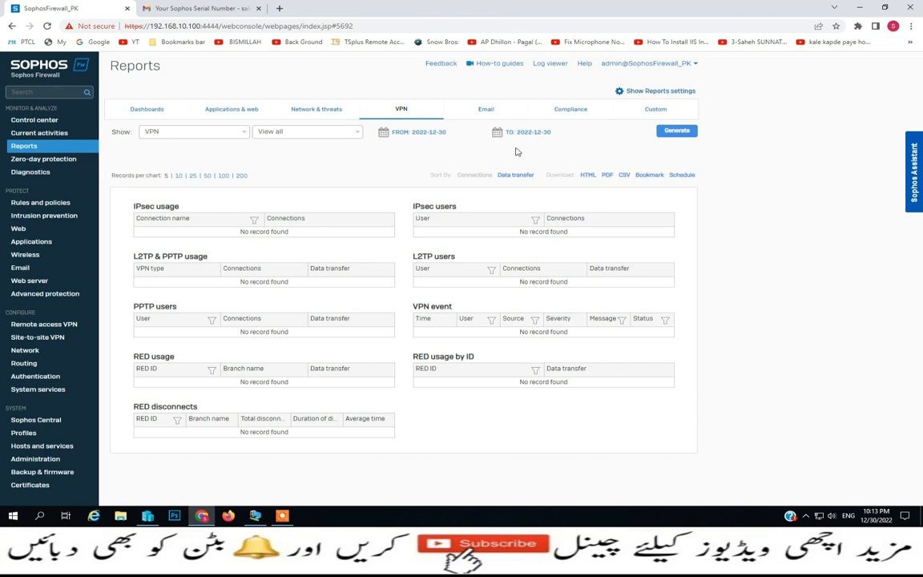
left_click(487, 110)
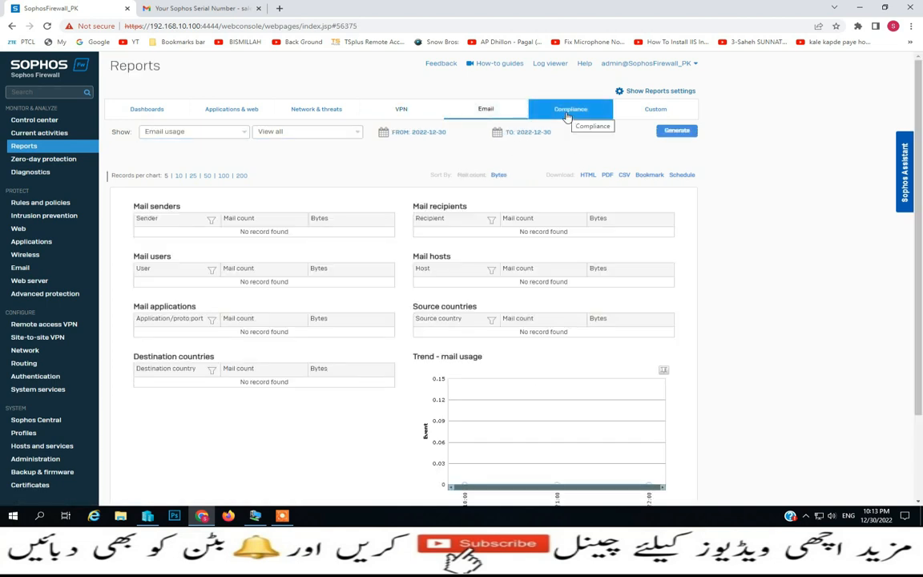
scroll(241, 234, "down", 1)
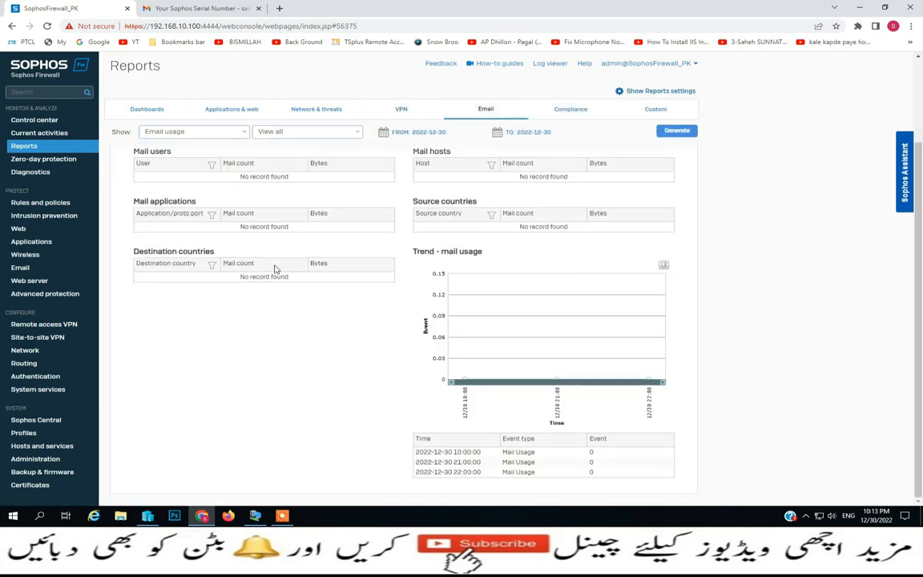
scroll(275, 268, "up", 1)
left_click(561, 121)
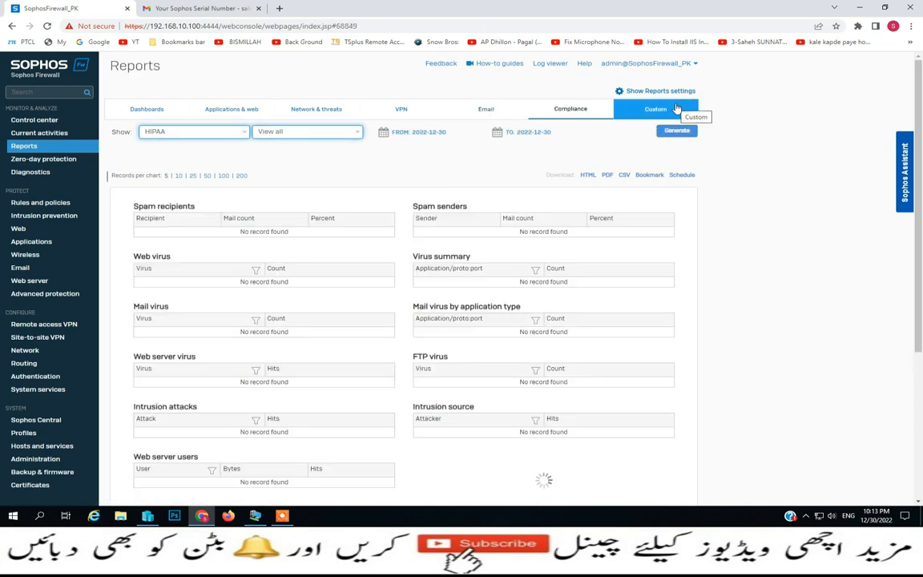
Inspect the Custom web report Domain and User name fields, then go to Zero-day protection
left_click(626, 109)
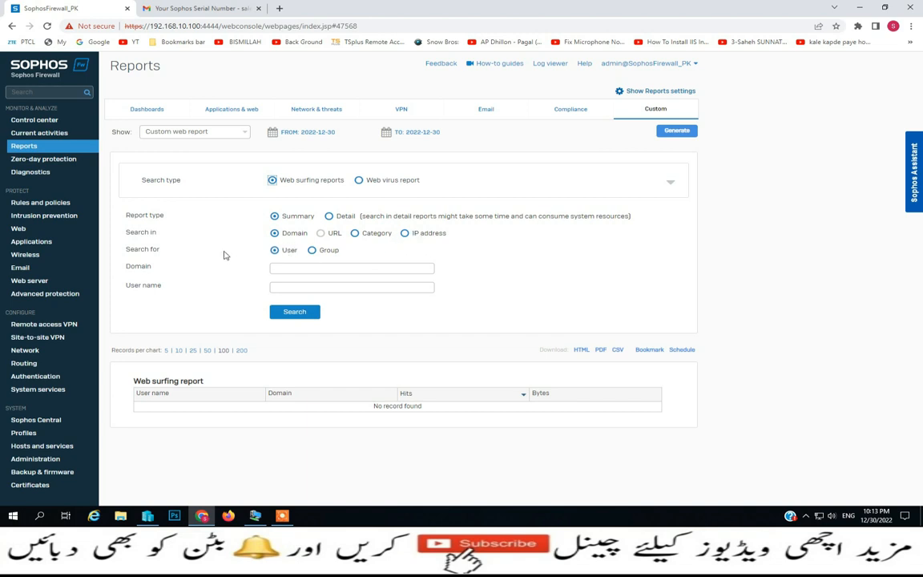
left_click(291, 266)
left_click(287, 286)
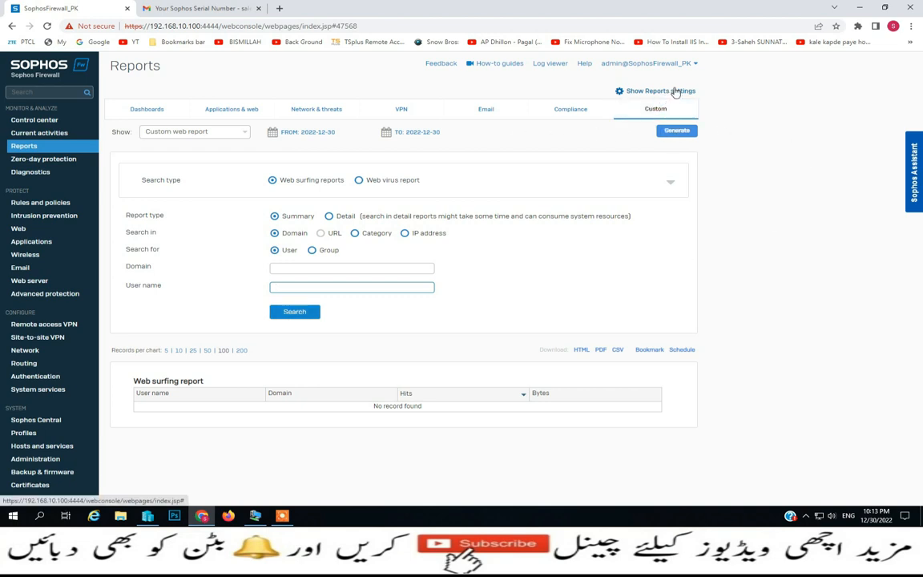
left_click(37, 160)
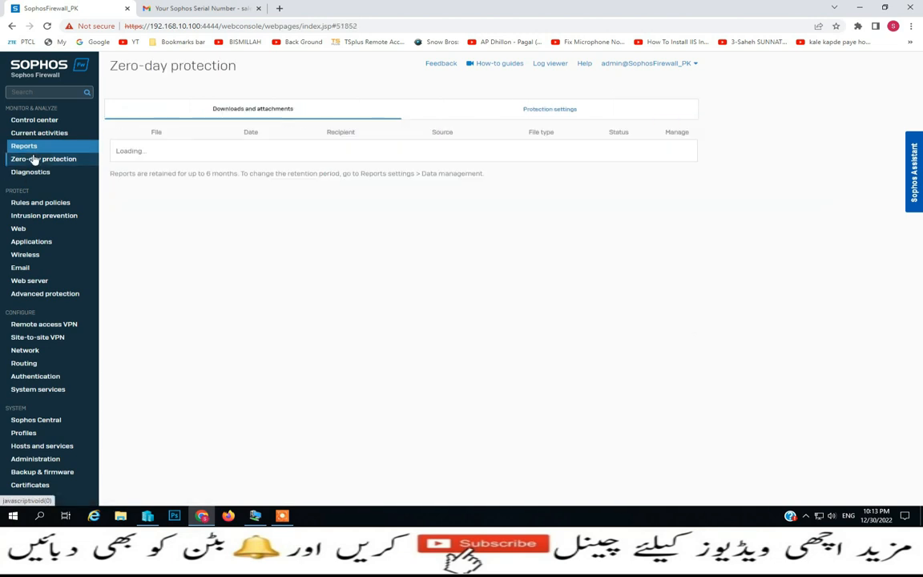
Reload the downloads list and keep data center location at Let Sophos decide (recommended)
left_click(207, 114)
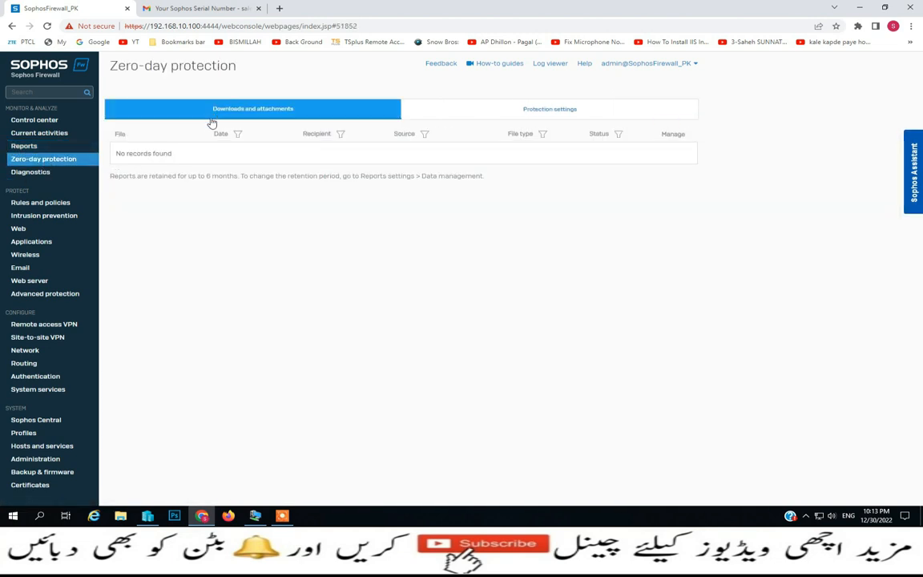
left_click(207, 114)
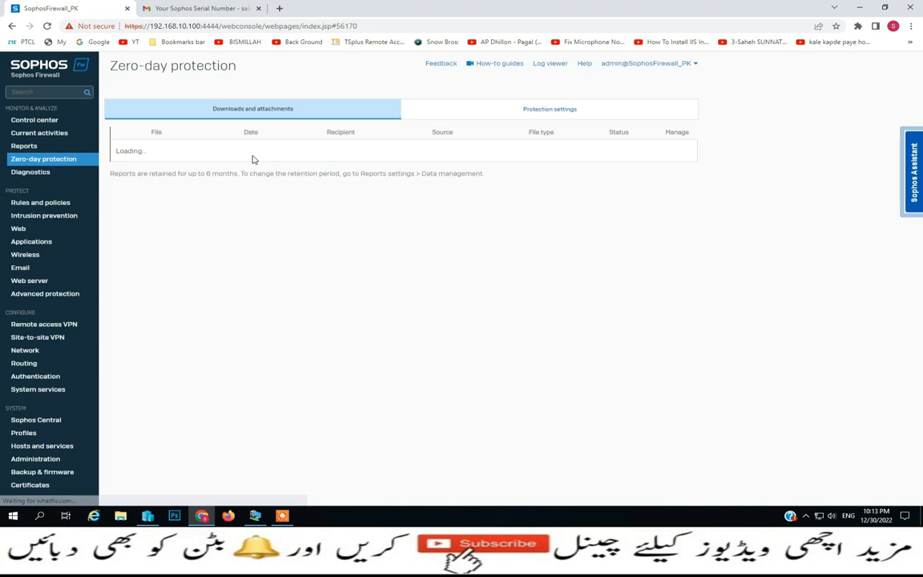
left_click(520, 116)
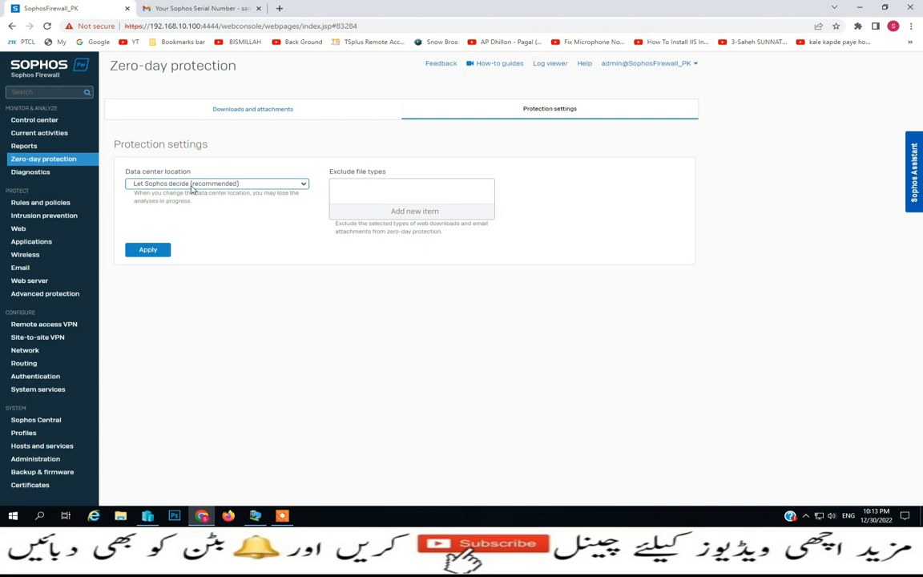
left_click(304, 185)
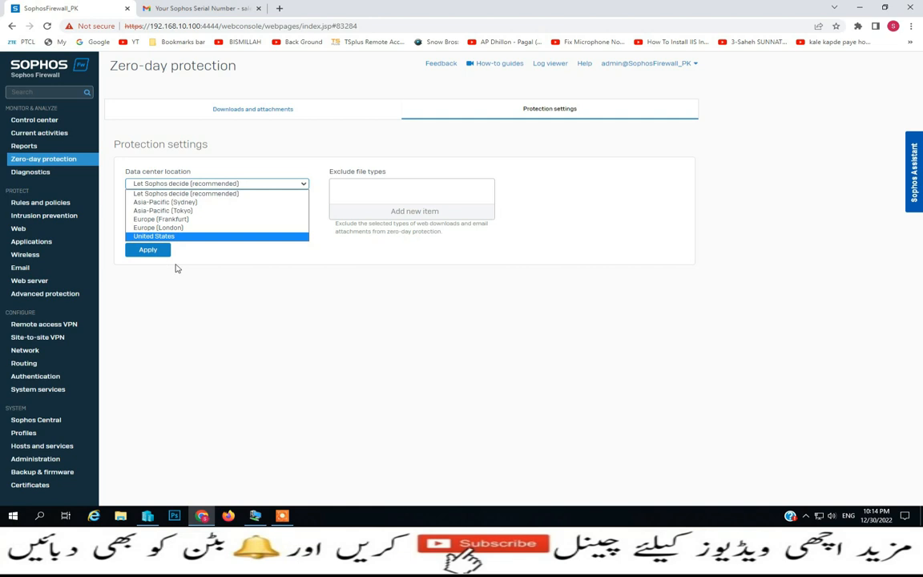
left_click(282, 177)
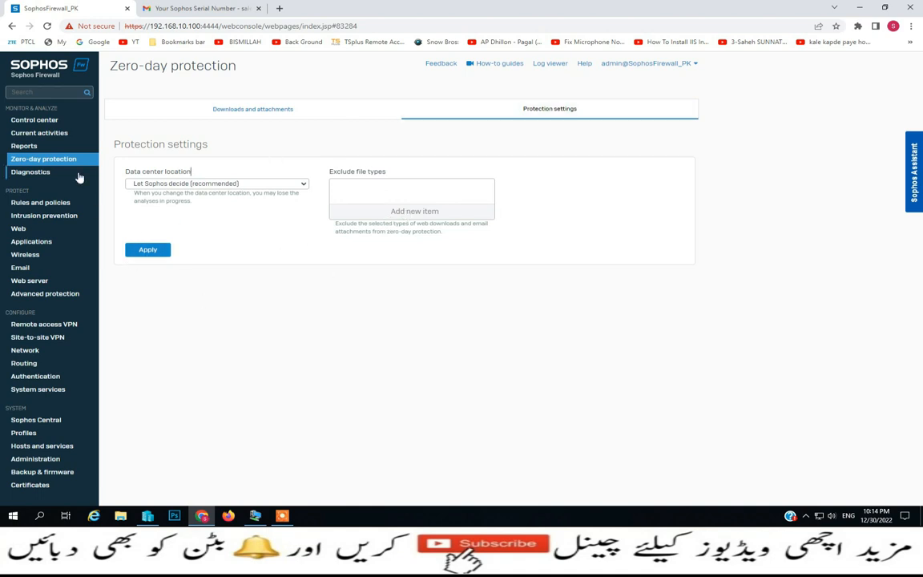
left_click(39, 176)
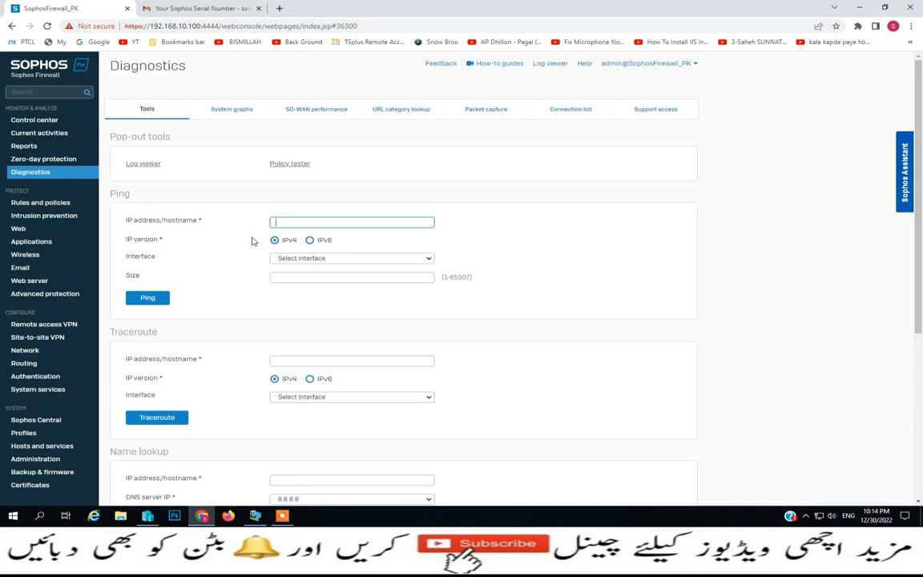
left_click(430, 260)
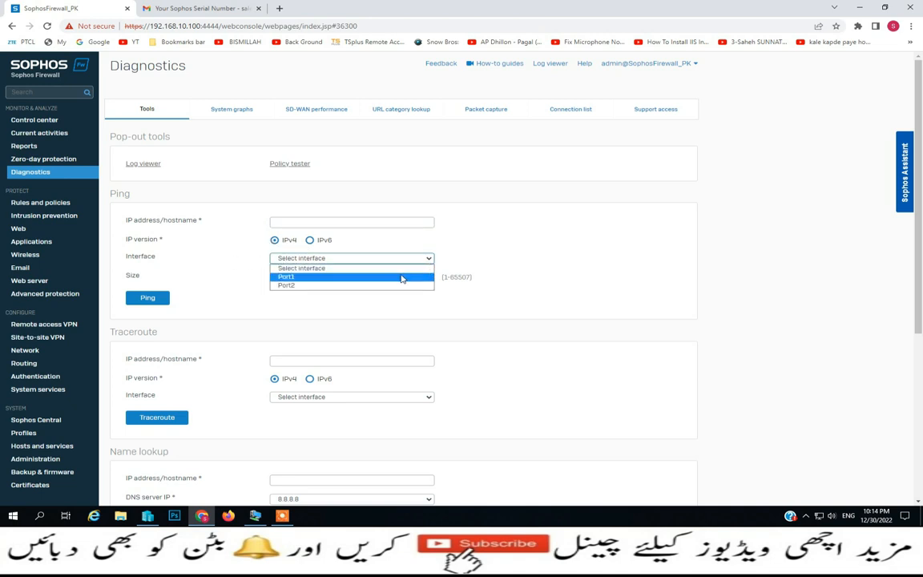
left_click(483, 256)
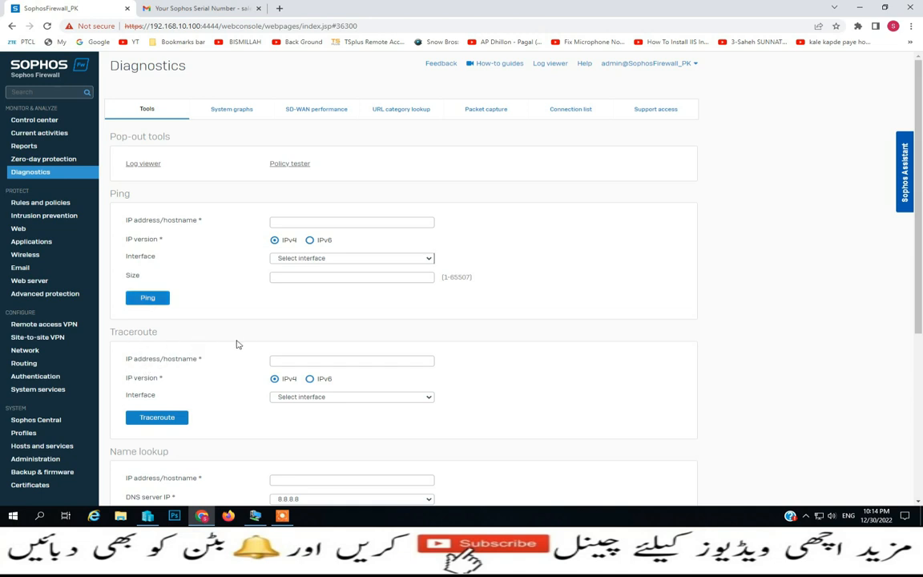
scroll(237, 345, "down", 3)
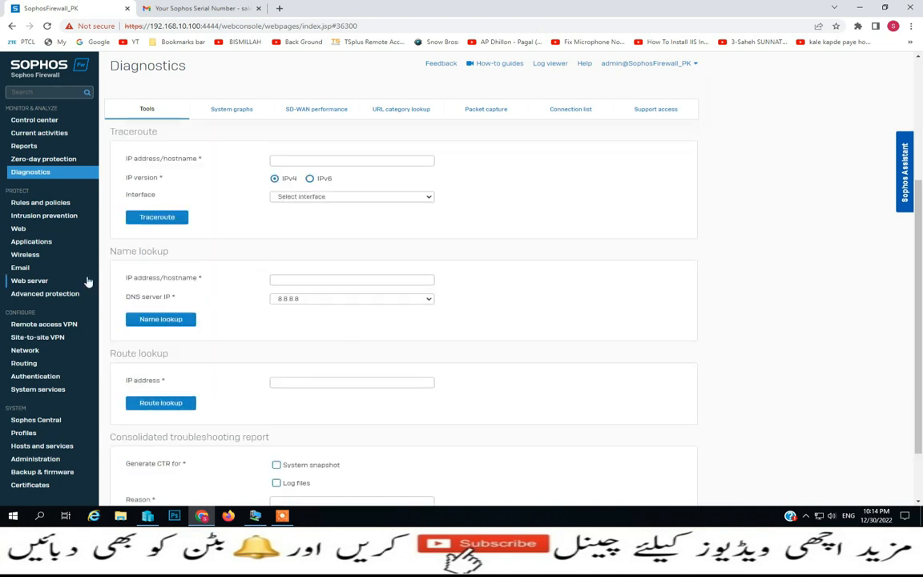
scroll(183, 383, "down", 2)
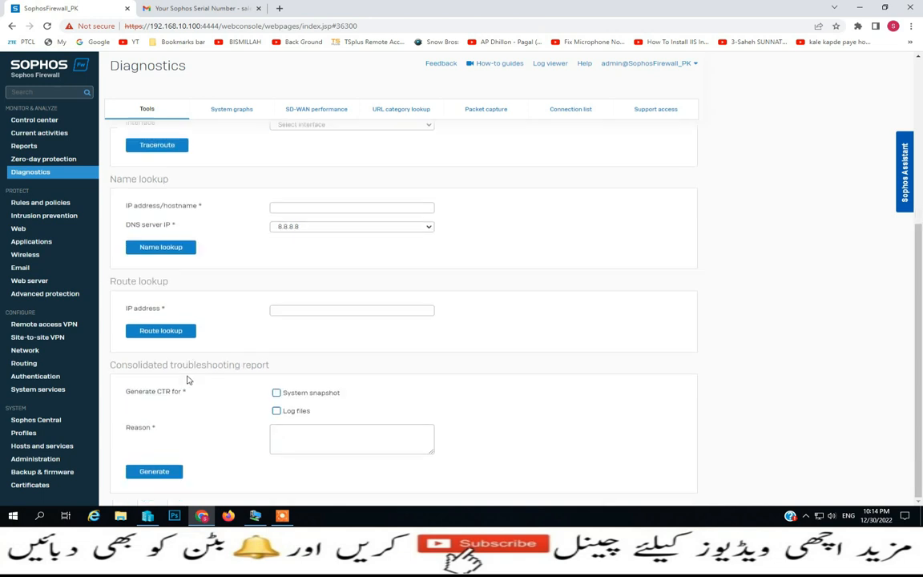
scroll(420, 373, "up", 5)
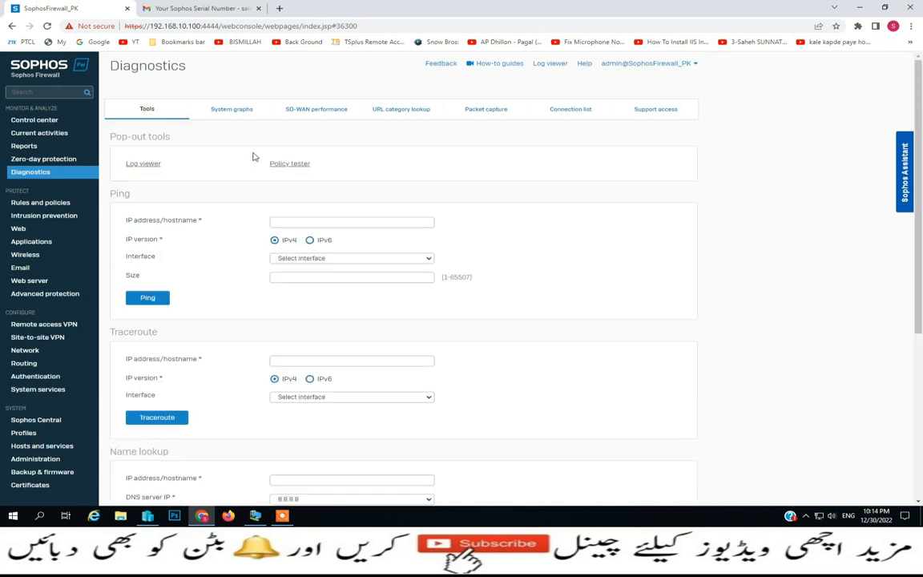
left_click(142, 164)
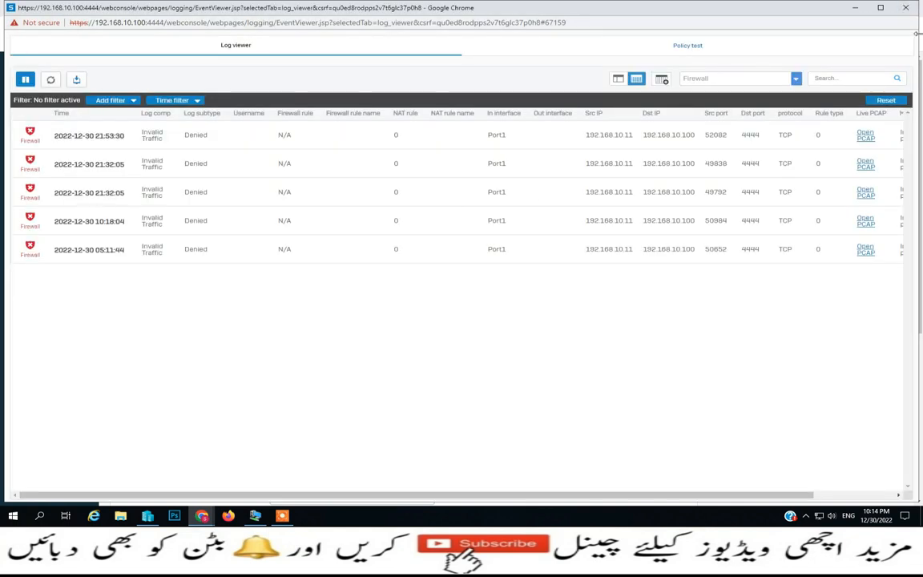
left_click(906, 8)
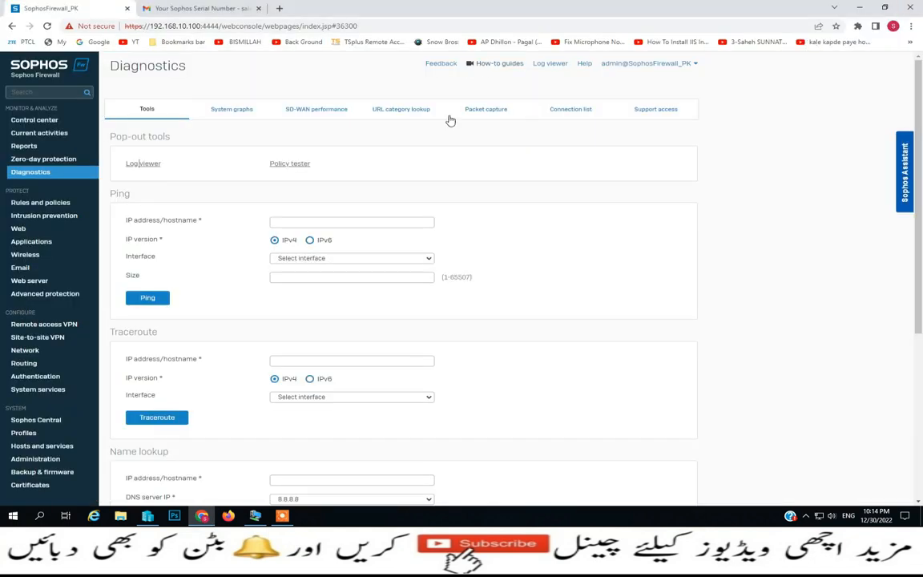
left_click(290, 164)
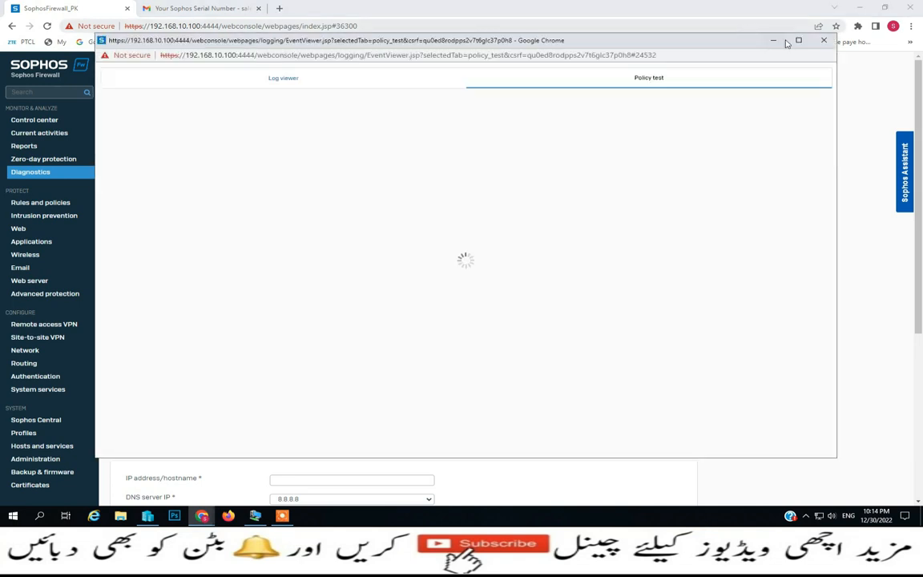
left_click(825, 44)
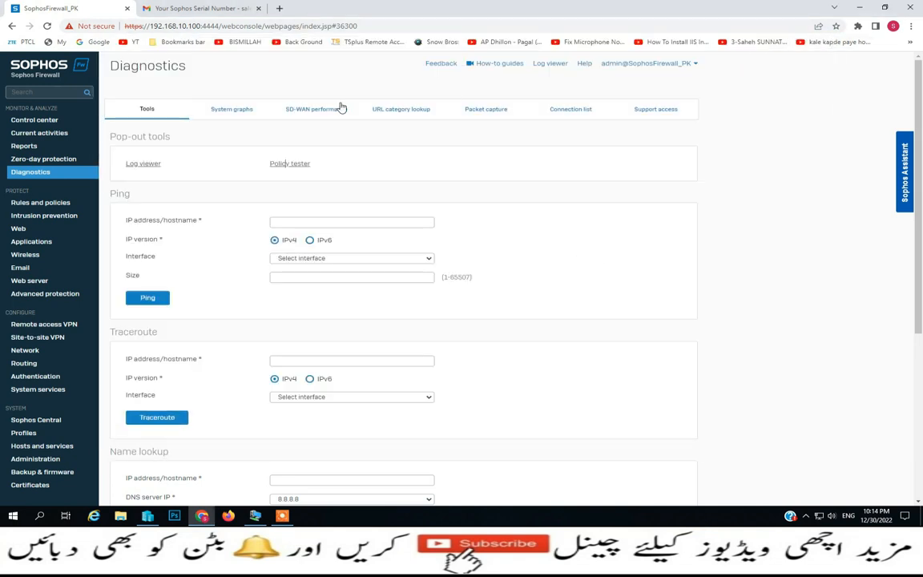
Review System graphs with the period at Live graph, then view SD-WAN performance
left_click(240, 114)
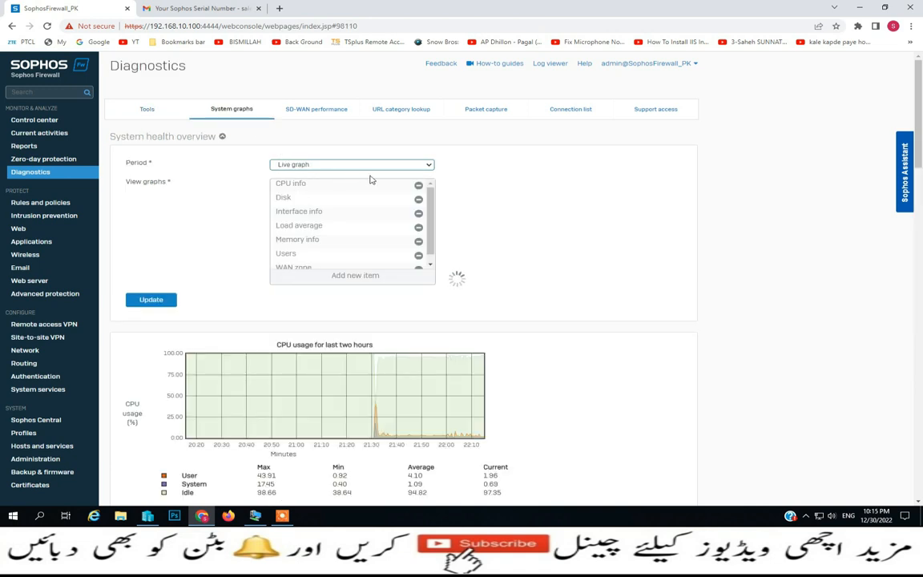
left_click(429, 167)
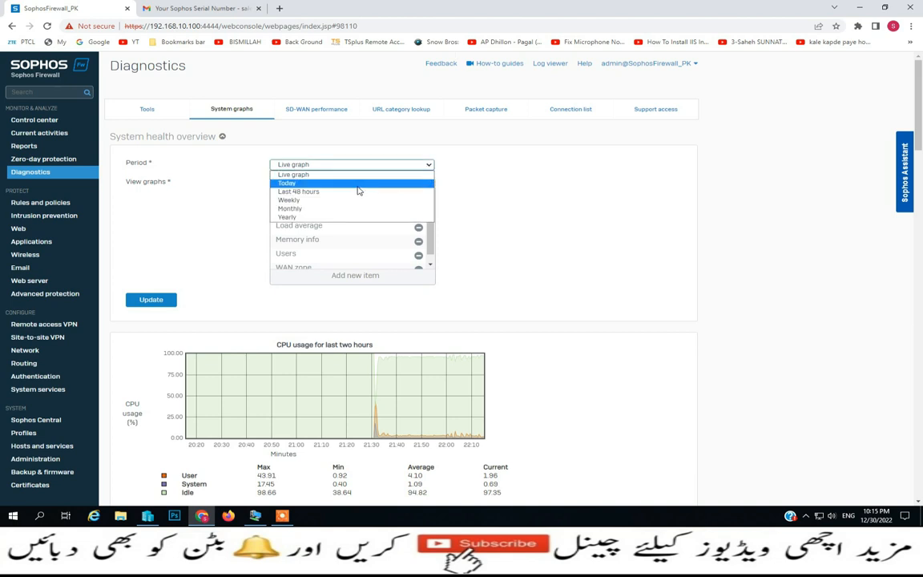
left_click(319, 176)
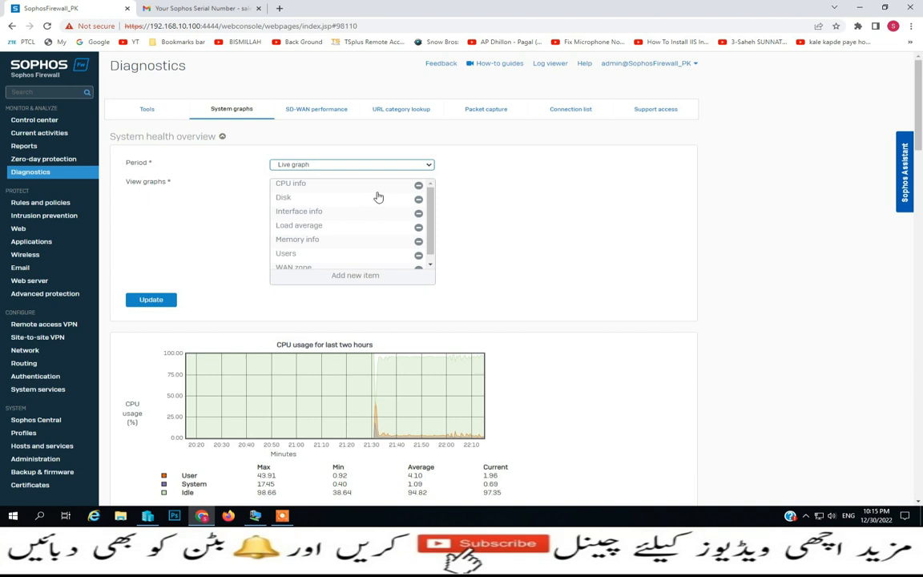
scroll(267, 303, "down", 7)
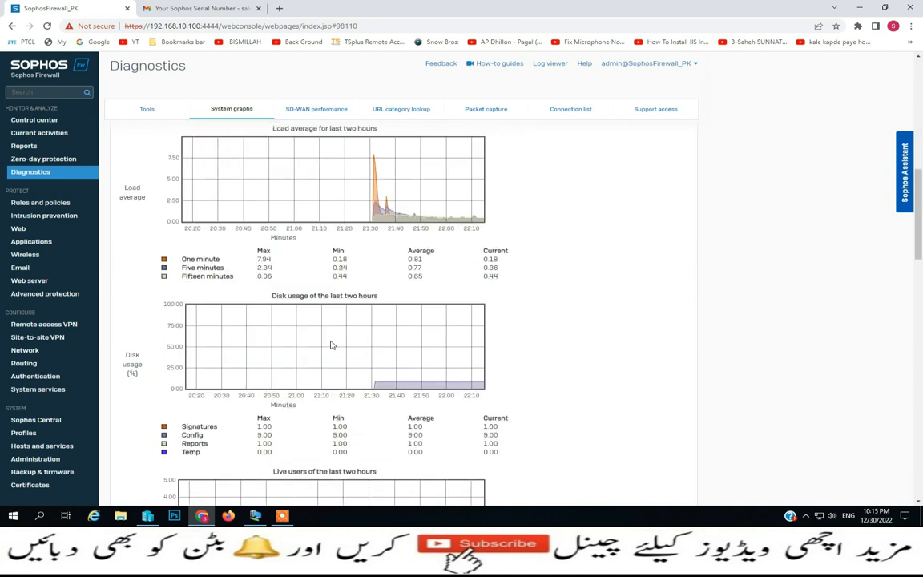
scroll(333, 345, "down", 4)
scroll(329, 342, "up", 5)
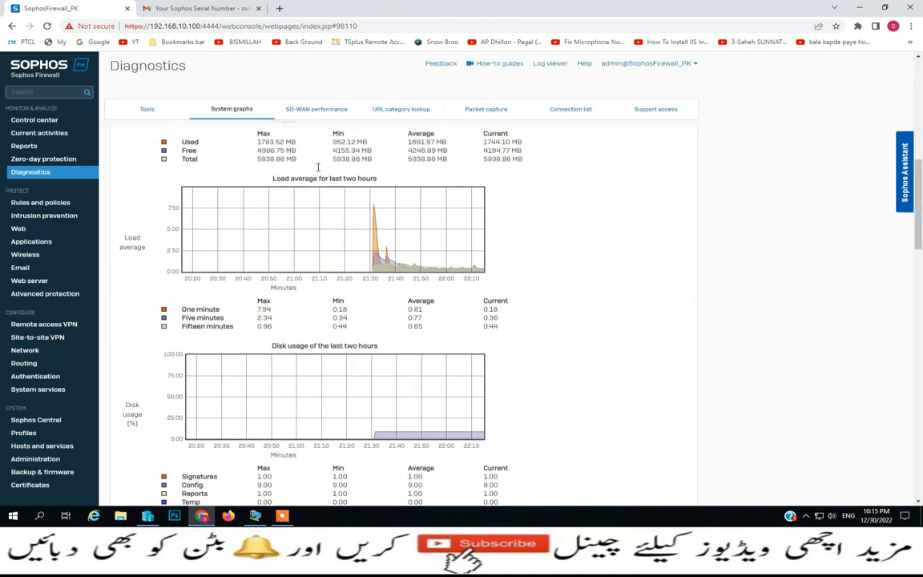
left_click(318, 117)
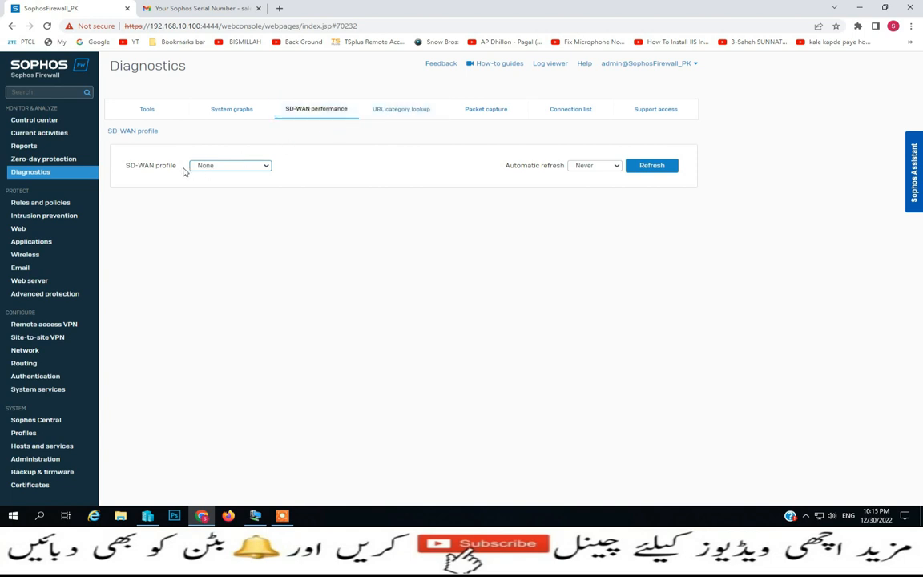
Leave the SD-WAN profile at None and look through the URL category lookup and Packet capture tabs
left_click(267, 167)
left_click(240, 176)
left_click(407, 115)
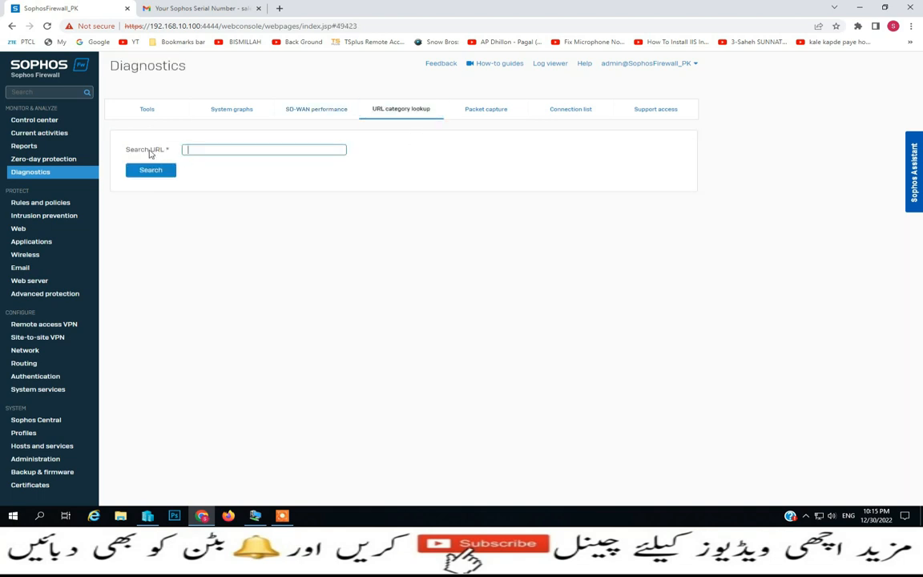
left_click(487, 117)
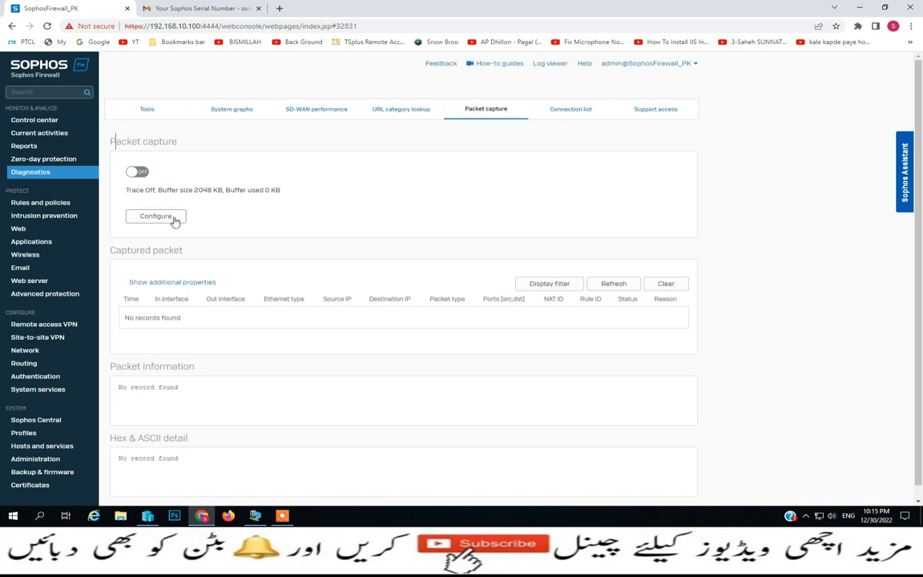
Review the Connection list with refresh interval kept at None, then go to Support access
left_click(570, 110)
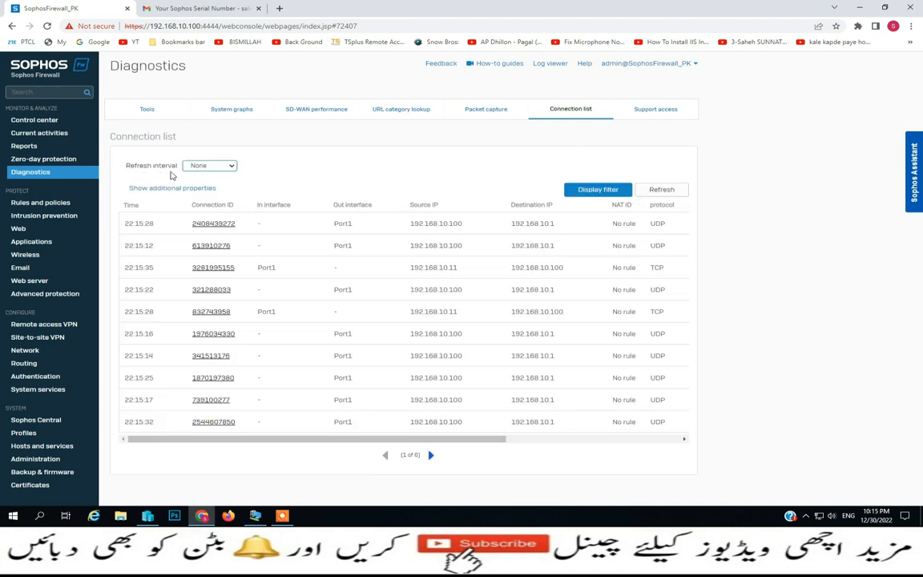
left_click(229, 166)
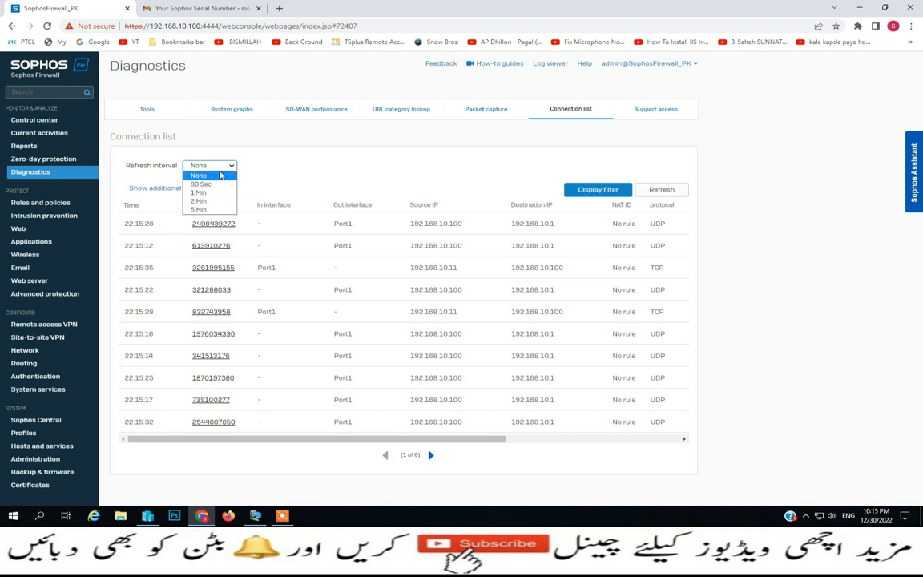
left_click(221, 174)
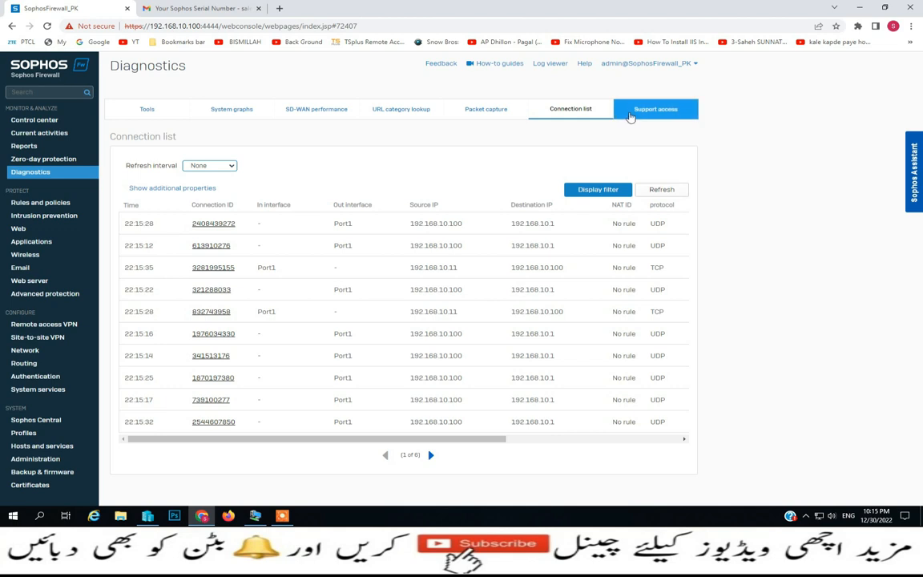
left_click(630, 114)
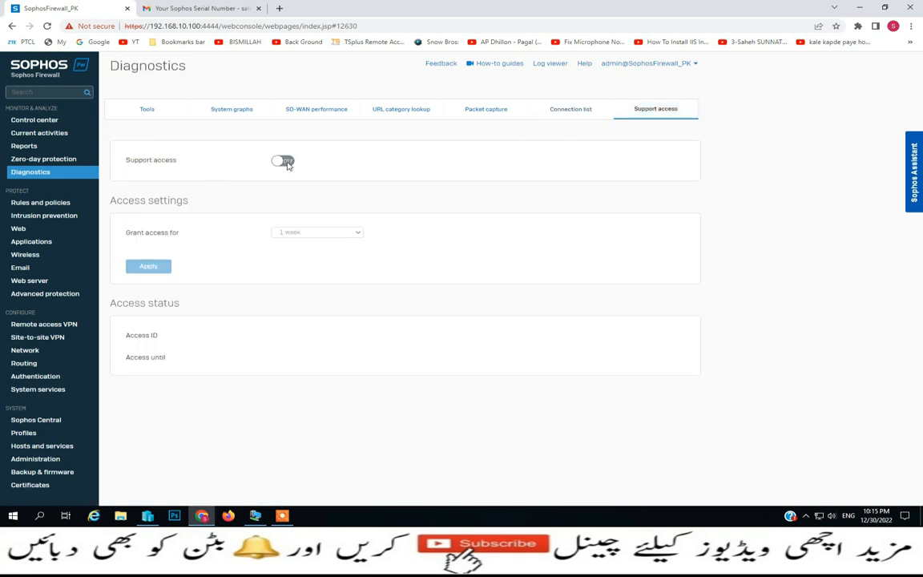
Enable support access with a 1 week grant, then disable it again
left_click(284, 162)
left_click(437, 290)
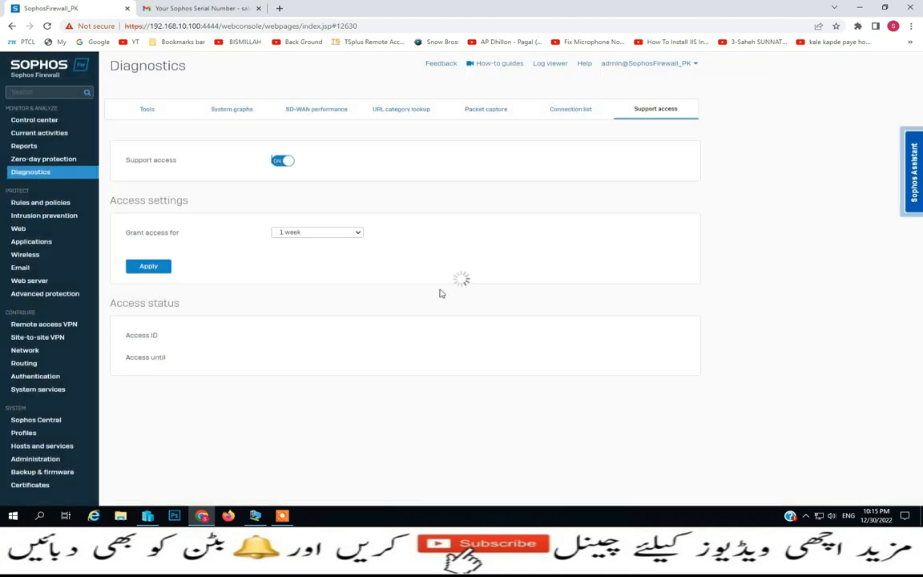
left_click(356, 234)
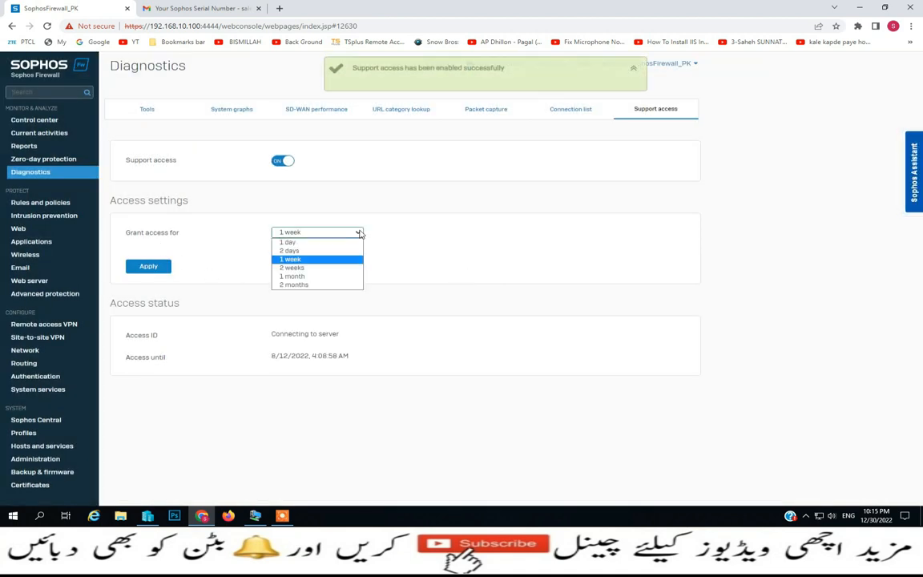
left_click(320, 262)
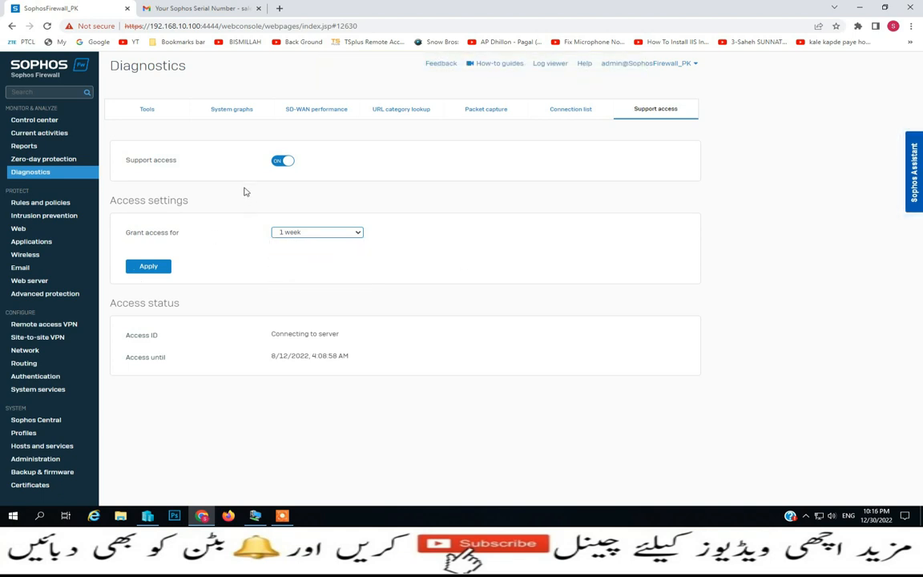
left_click(277, 162)
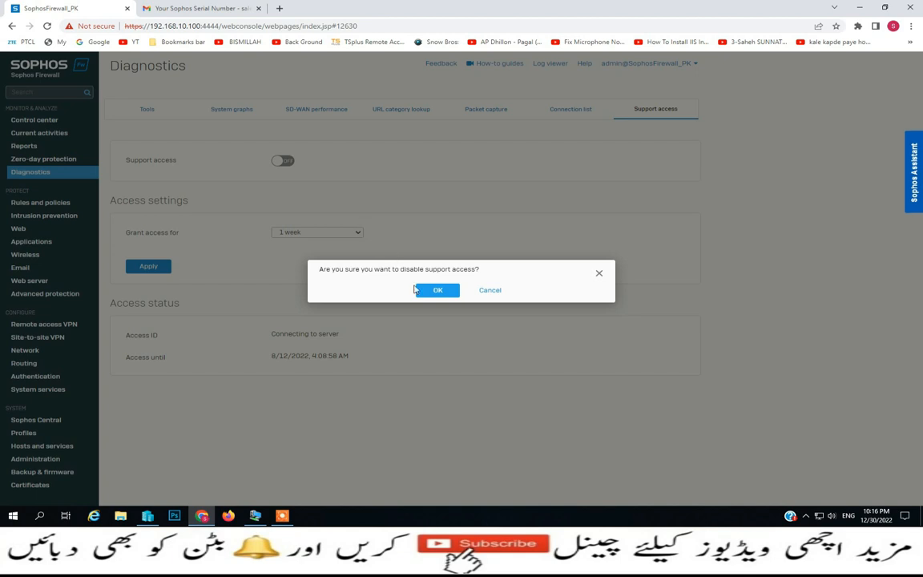
left_click(422, 290)
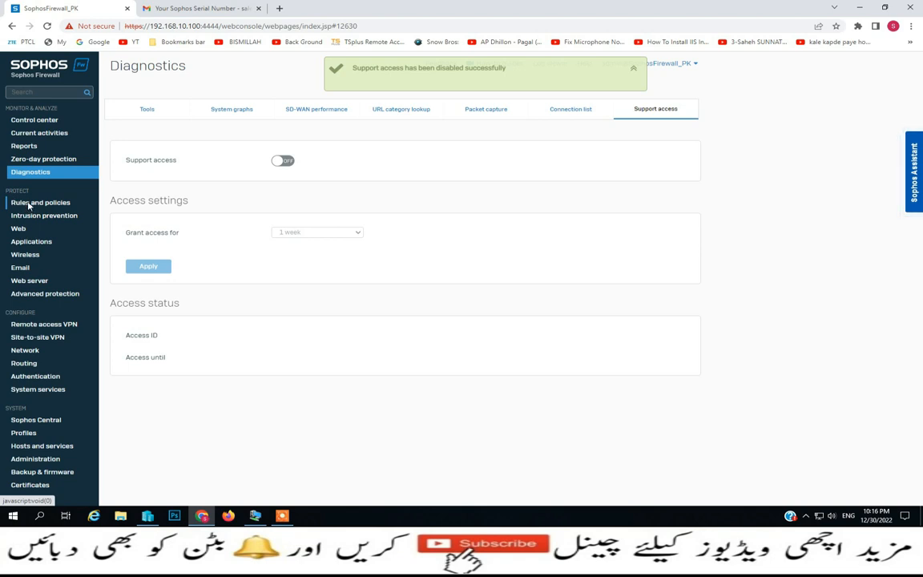
left_click(29, 205)
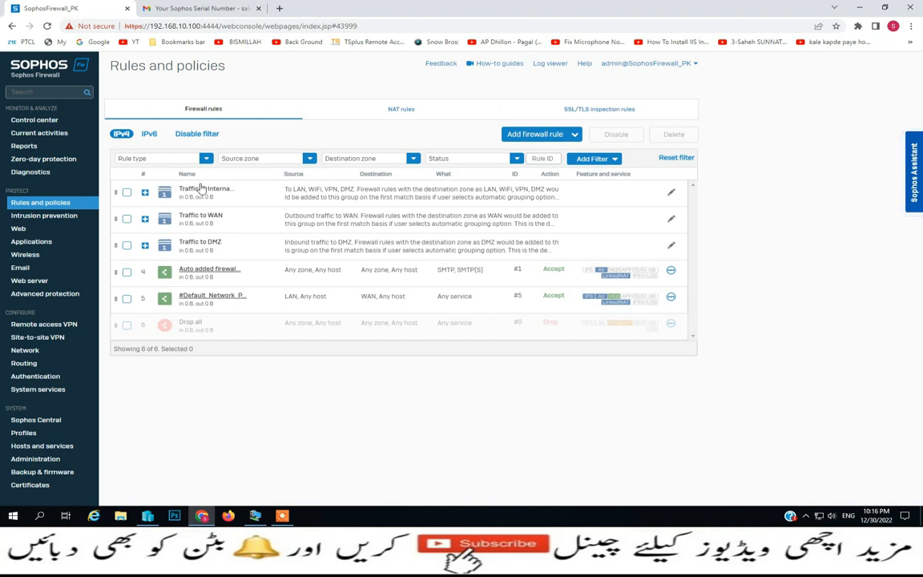
Glance at IPv6 rules, return to IPv4 with the filter hidden, and start a new firewall rule
left_click(149, 134)
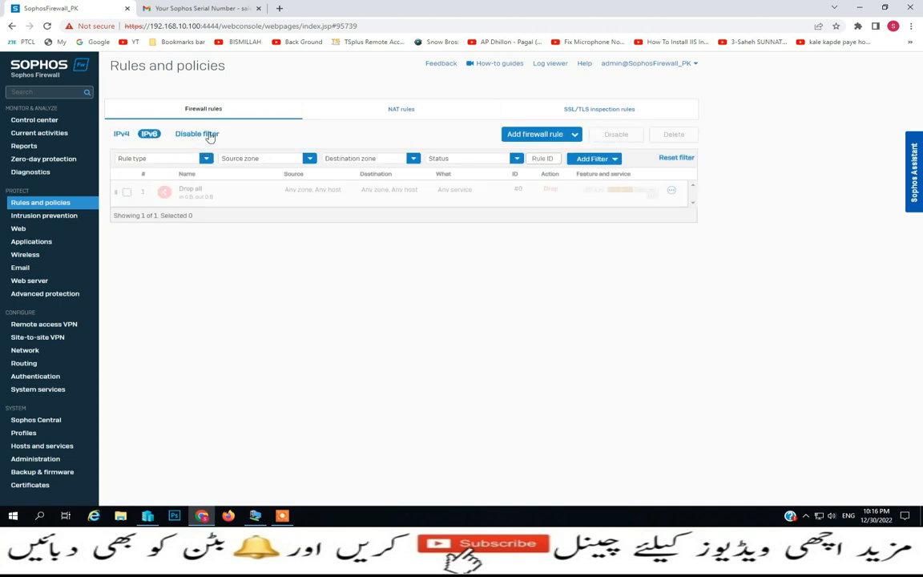
left_click(175, 133)
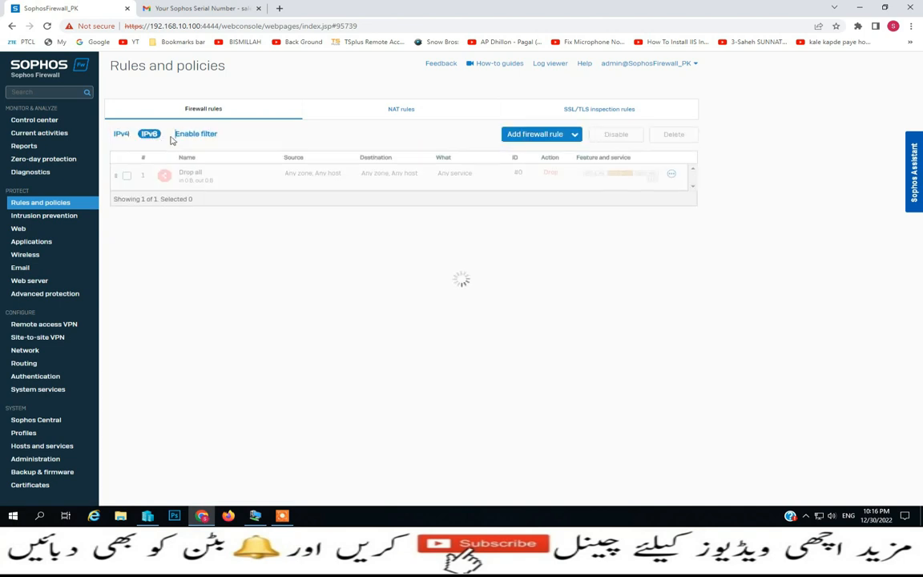
left_click(122, 138)
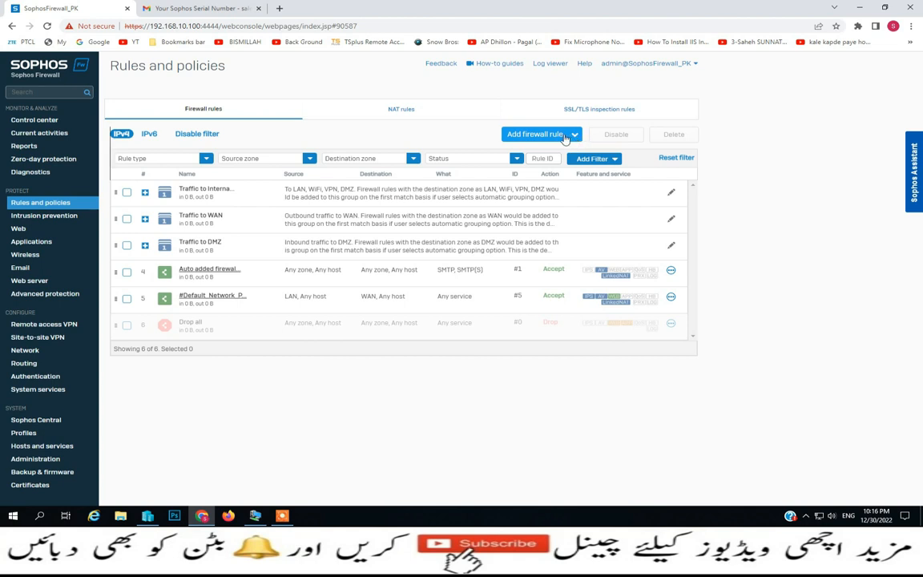
left_click(520, 134)
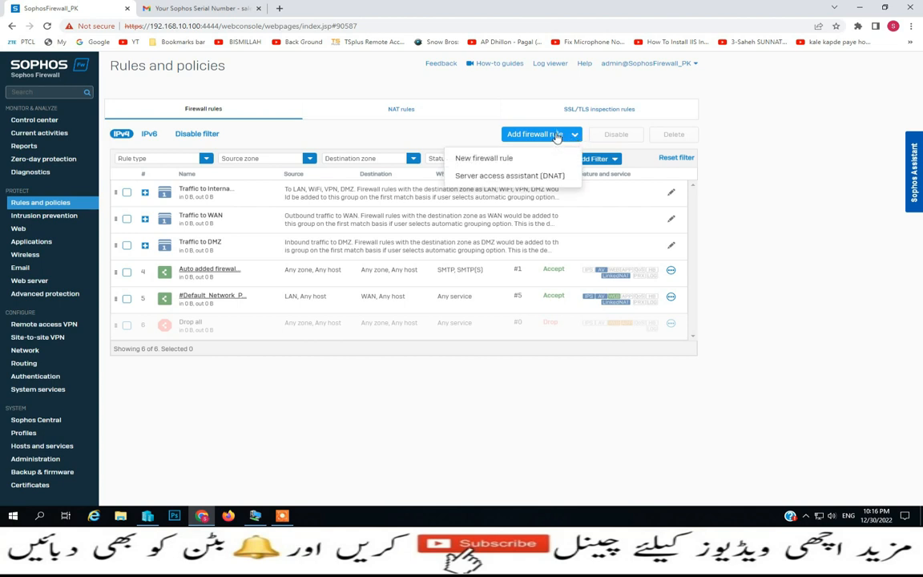
left_click(484, 163)
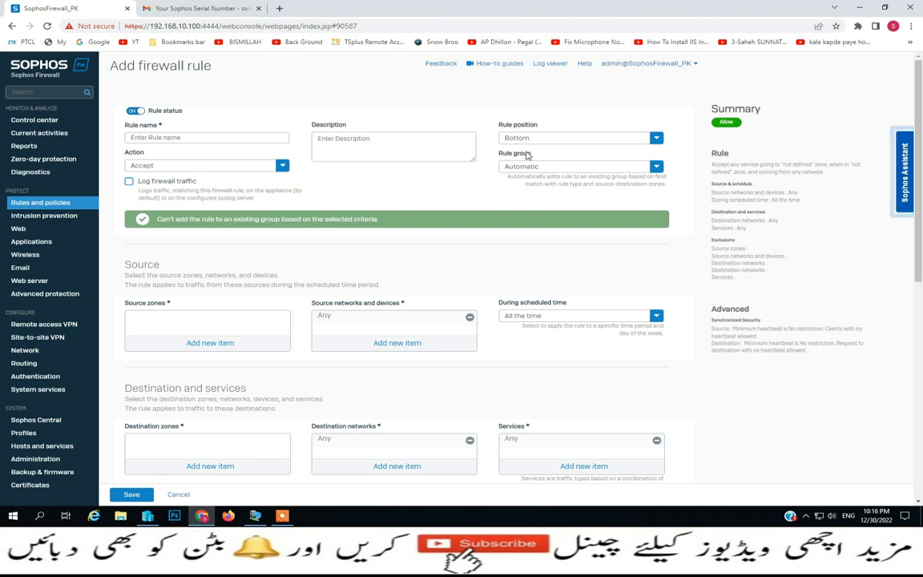
Leave the new rule's action as Accept, cancel the form, and view the NAT rules
left_click(279, 167)
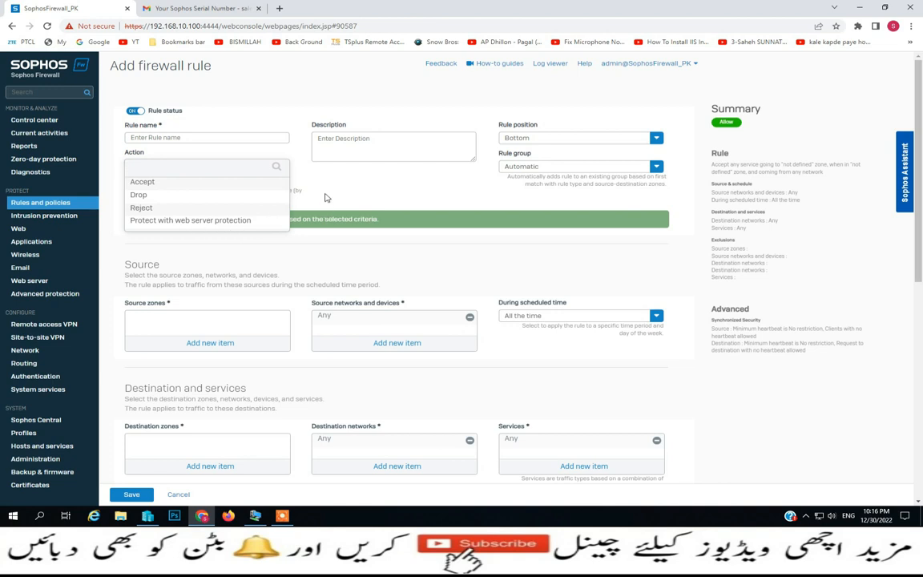
left_click(294, 178)
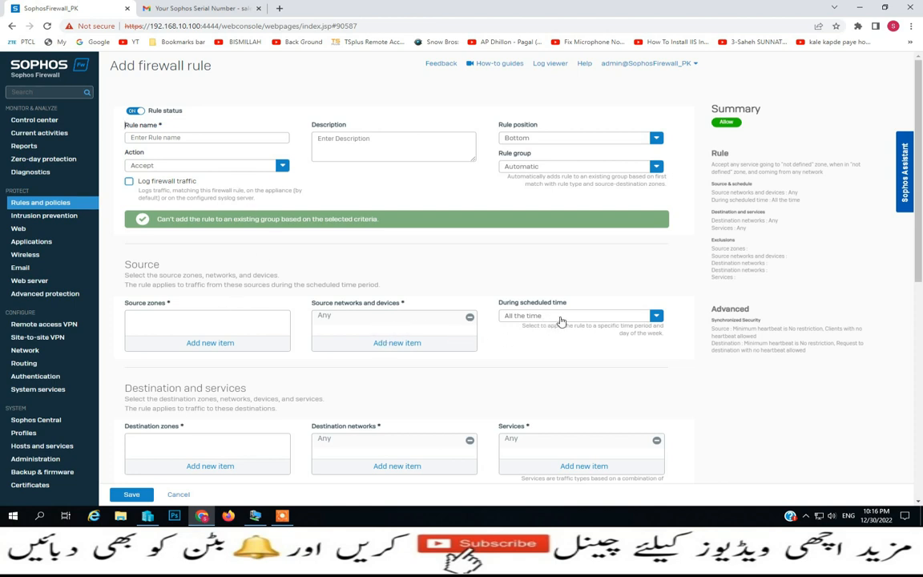
scroll(565, 321, "down", 2)
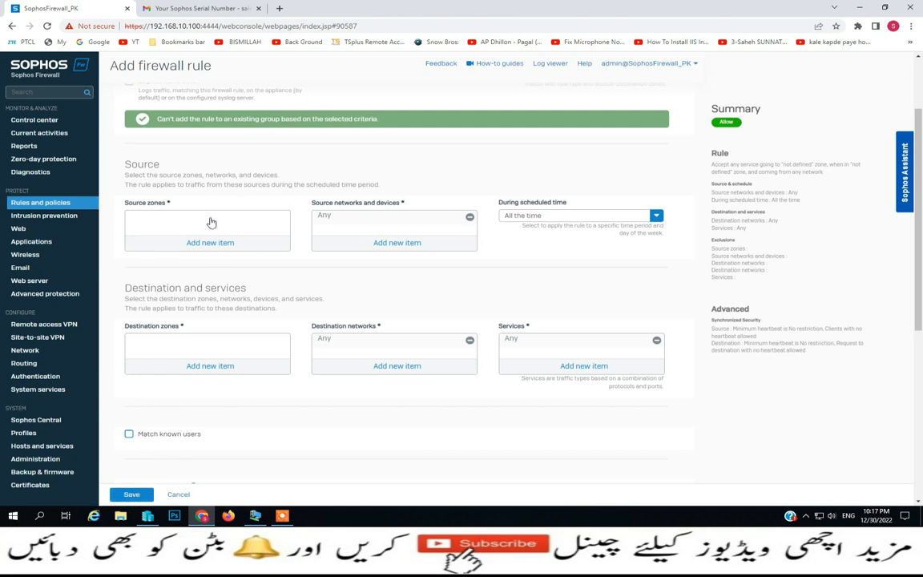
scroll(210, 218, "up", 2)
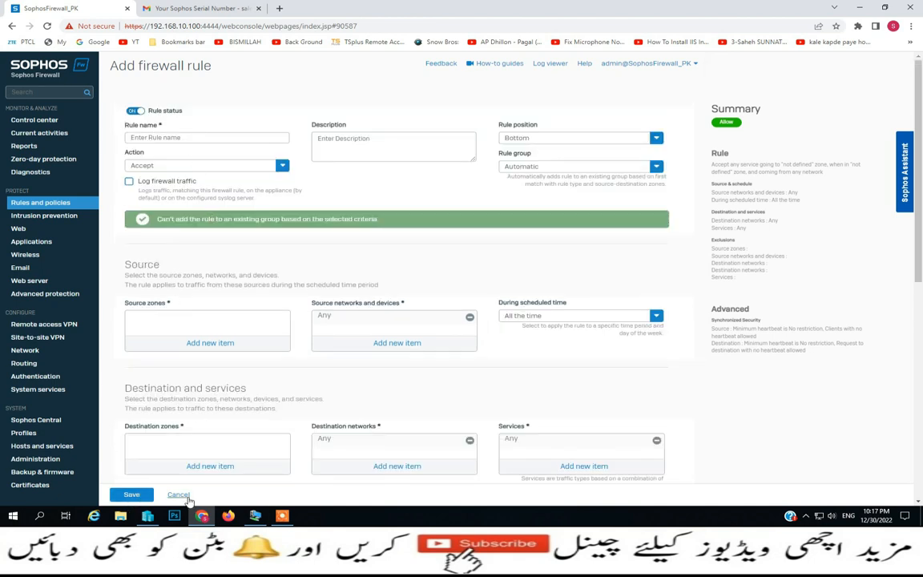
left_click(178, 495)
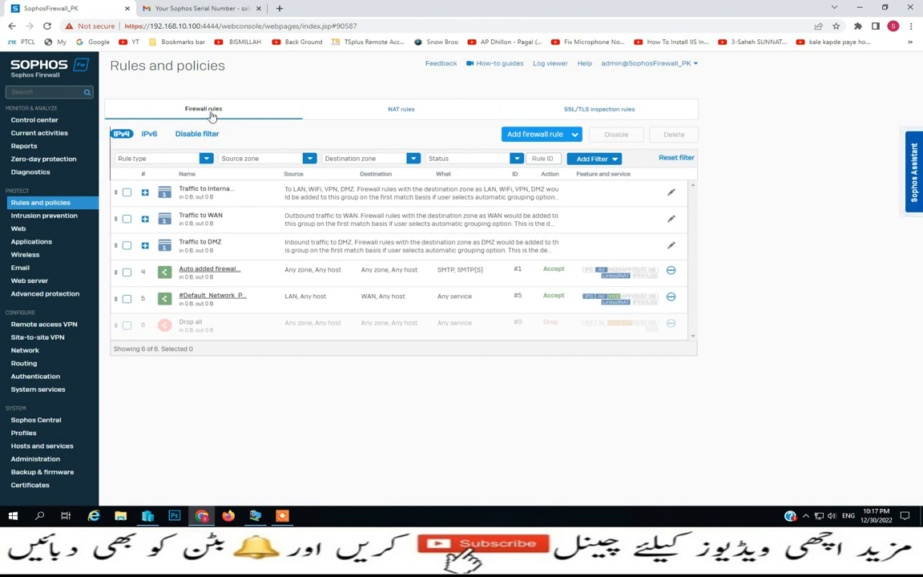
left_click(405, 112)
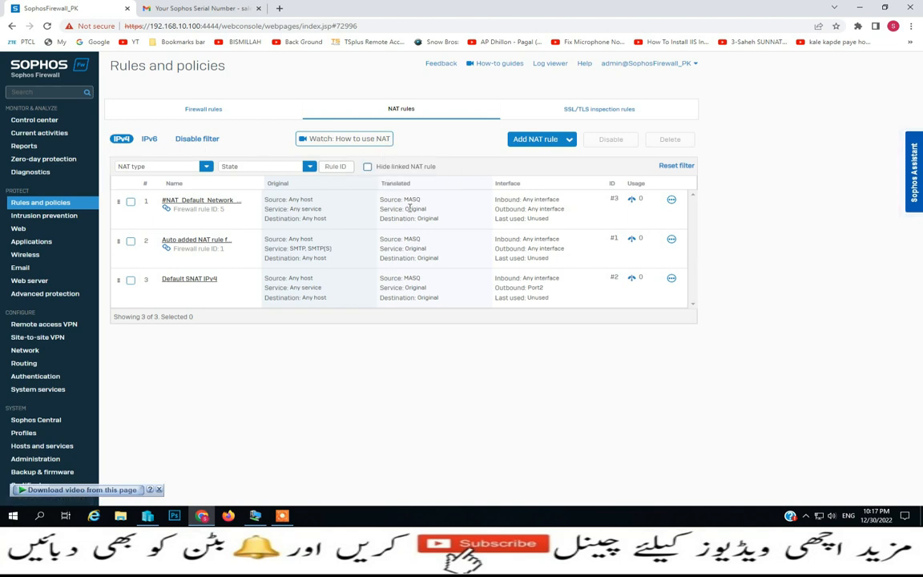
Open the 'Watch: How to use NAT' video from the NAT rules tab
left_click(378, 141)
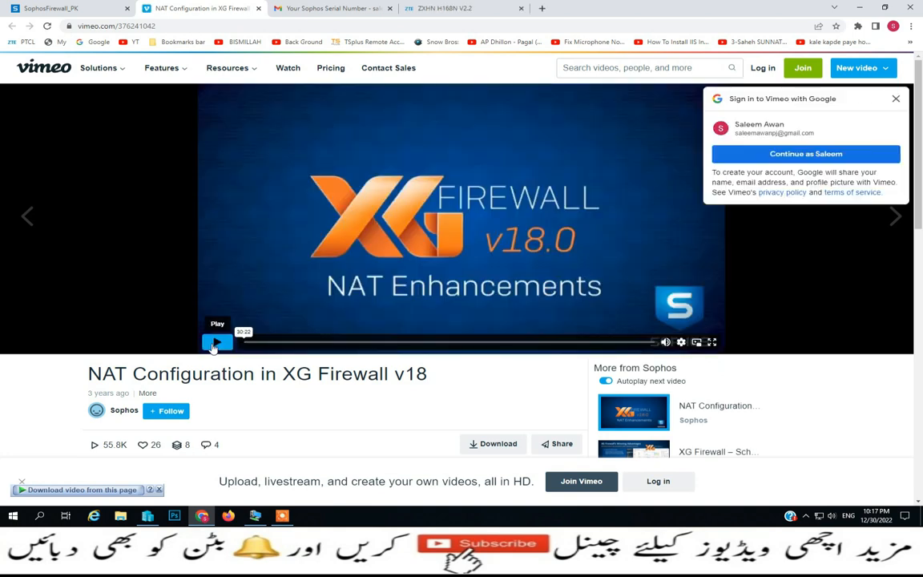
Play and pause the NAT video, close its tab, and return to the SophosFirewall_PK tab
left_click(214, 343)
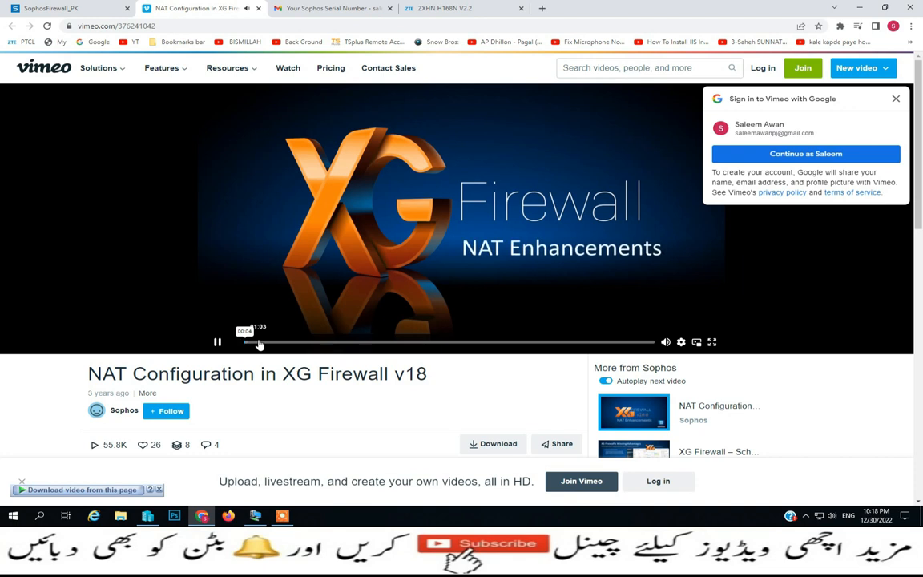
left_click(217, 342)
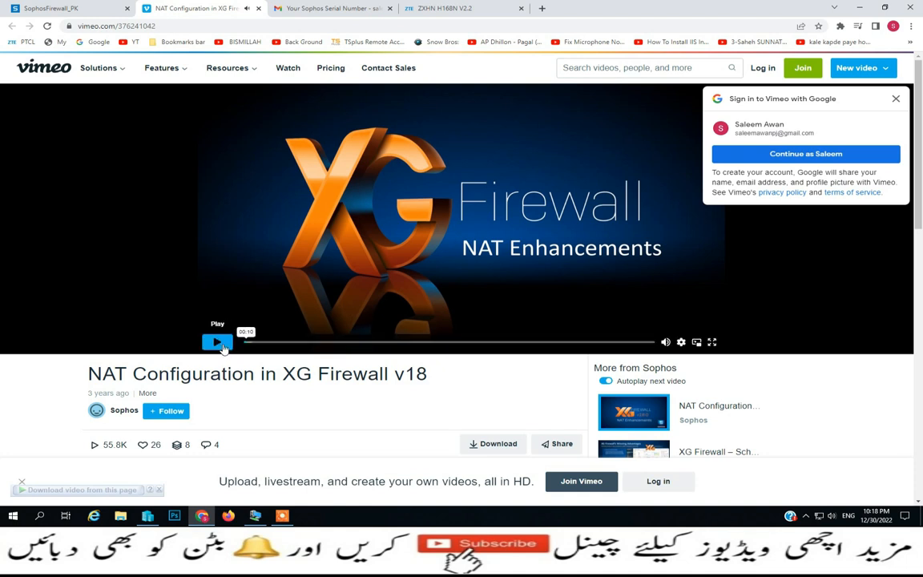
left_click(258, 8)
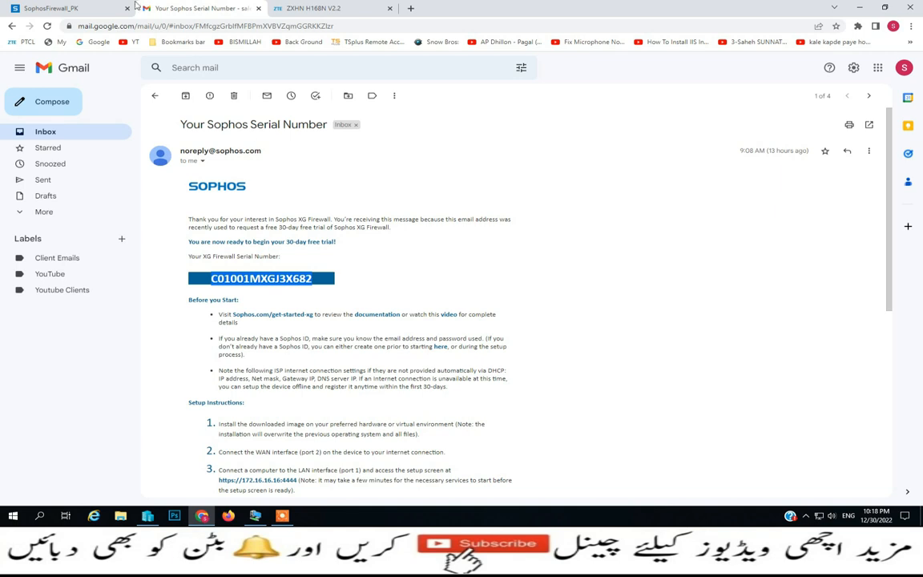
left_click(134, 7)
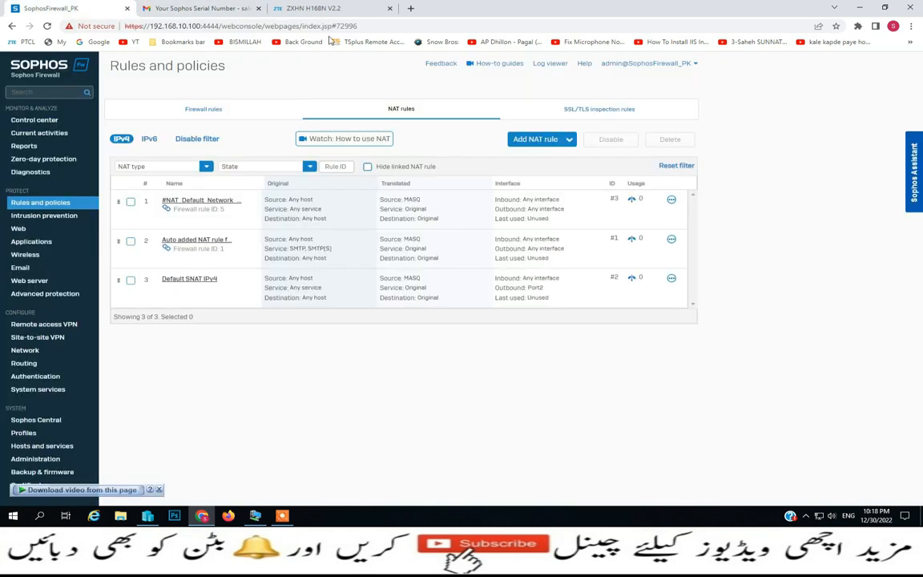
View the SSL/TLS inspection rules and cancel switching inspection off
left_click(629, 116)
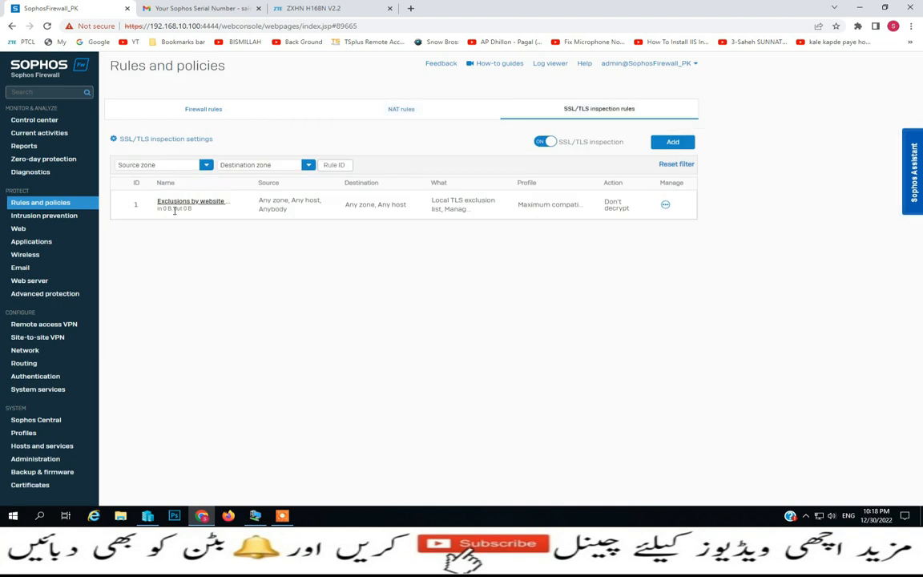
left_click(544, 142)
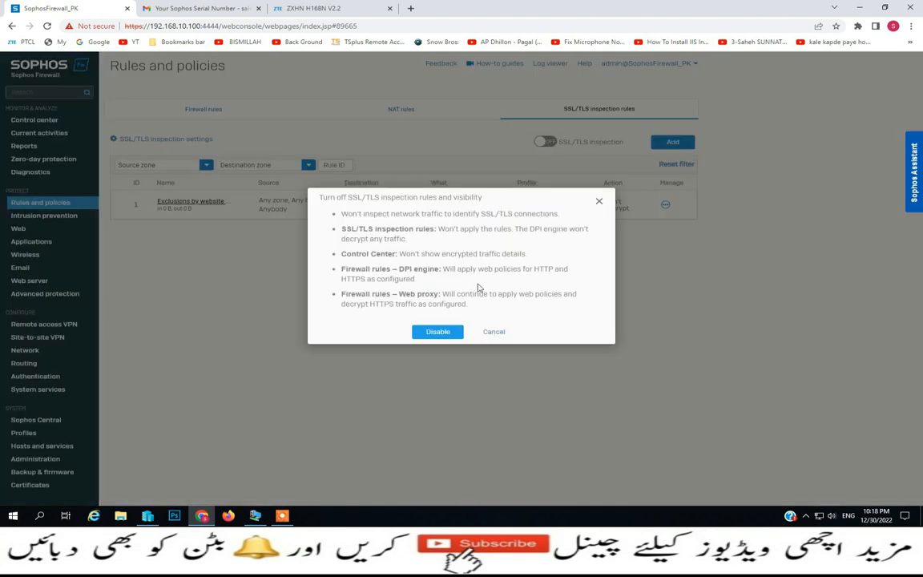
left_click(494, 332)
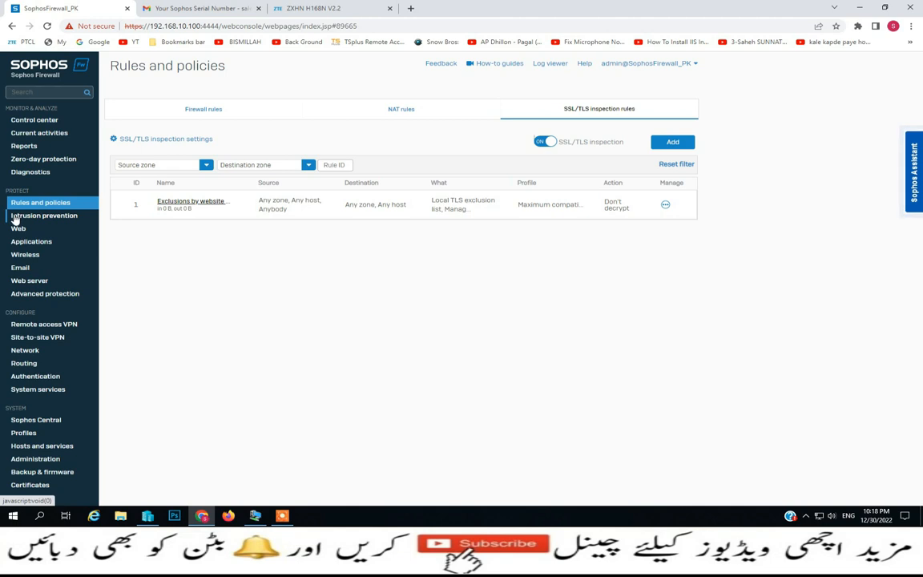
Check the SYN Flood attack details under Intrusion prevention, then view the IPS policies
left_click(56, 222)
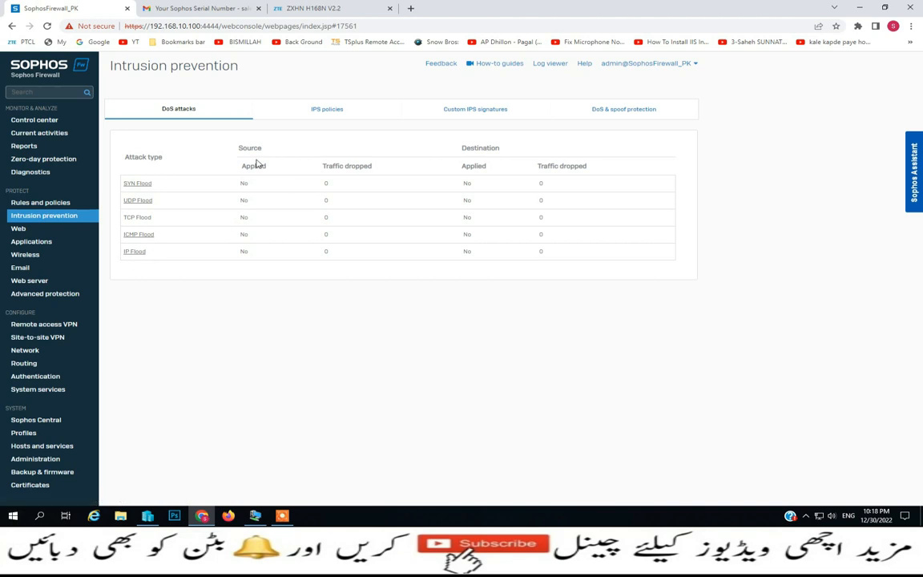
left_click(147, 185)
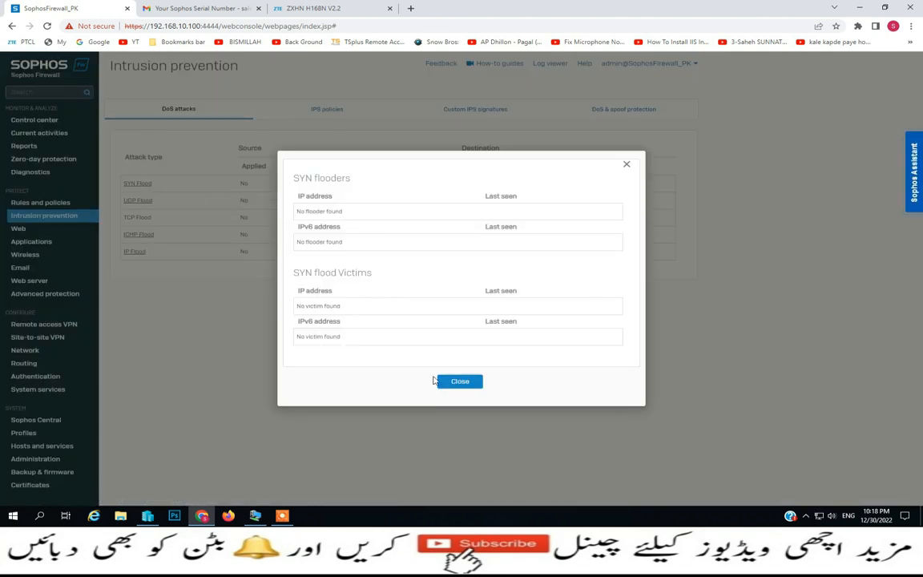
left_click(459, 382)
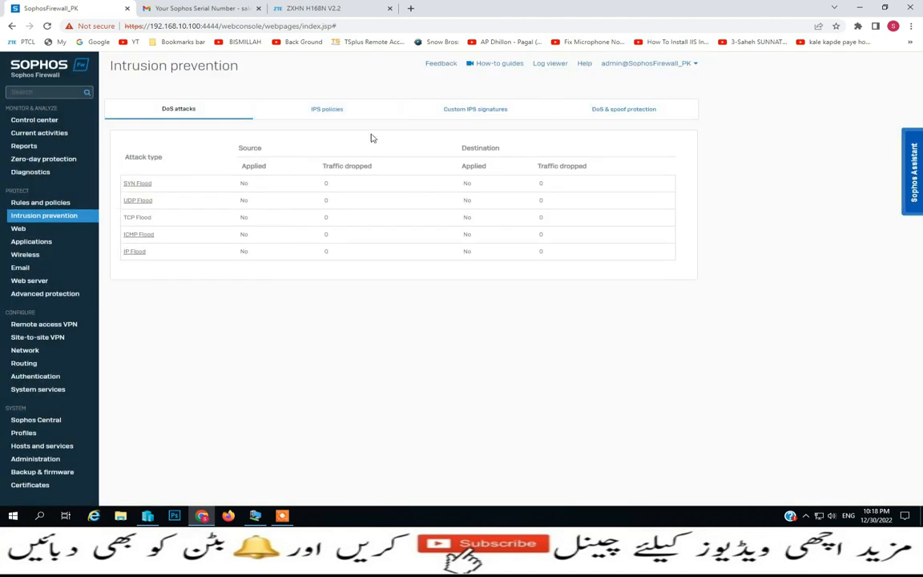
left_click(329, 117)
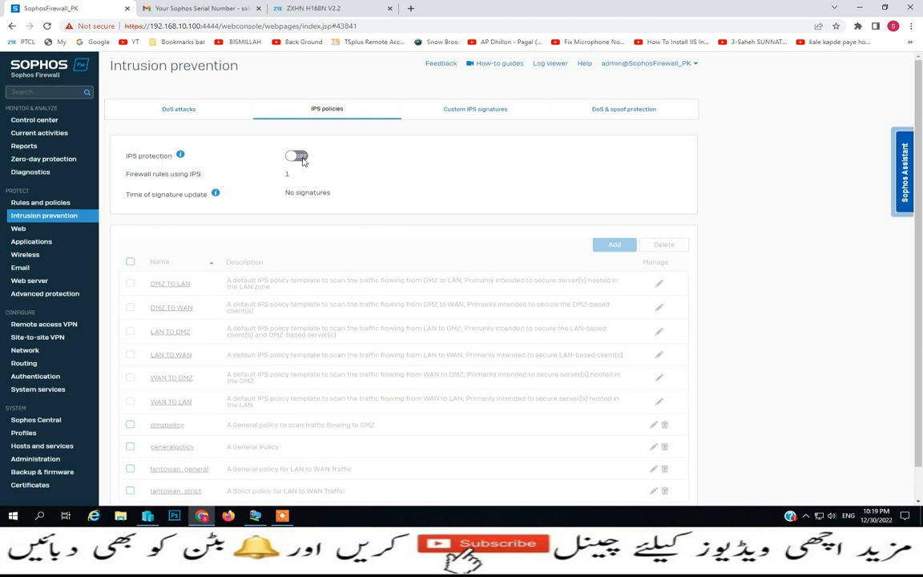
Turn IPS protection on, then off again with confirmation, and view the Custom IPS signatures
left_click(304, 162)
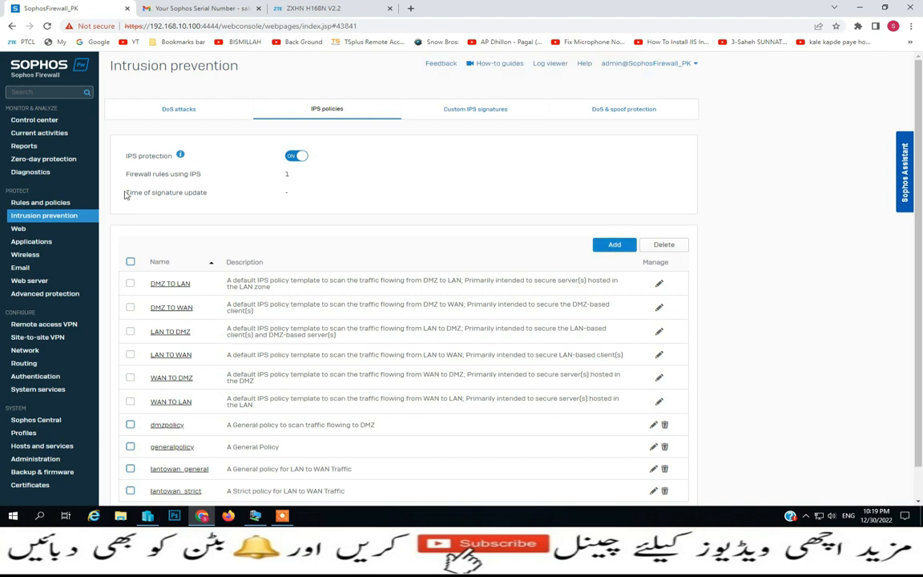
left_click(295, 156)
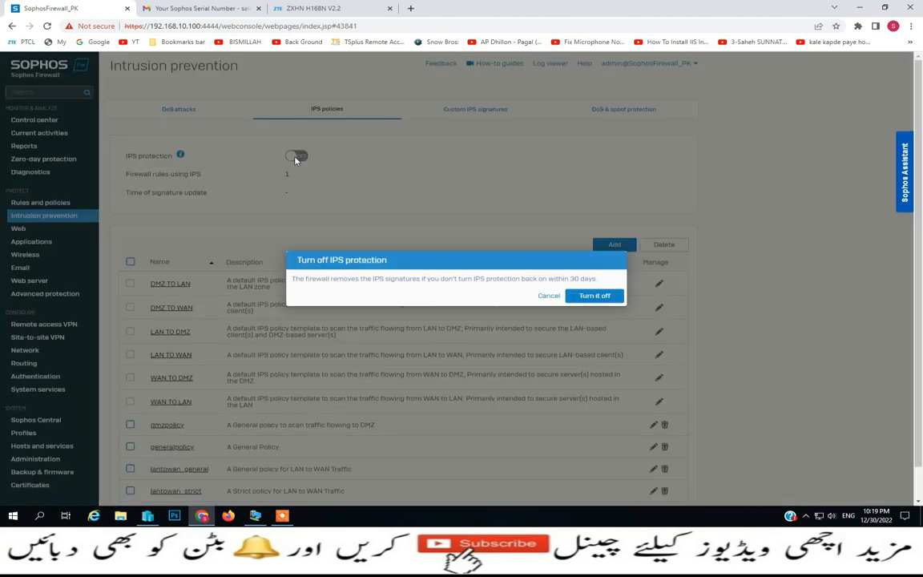
left_click(595, 296)
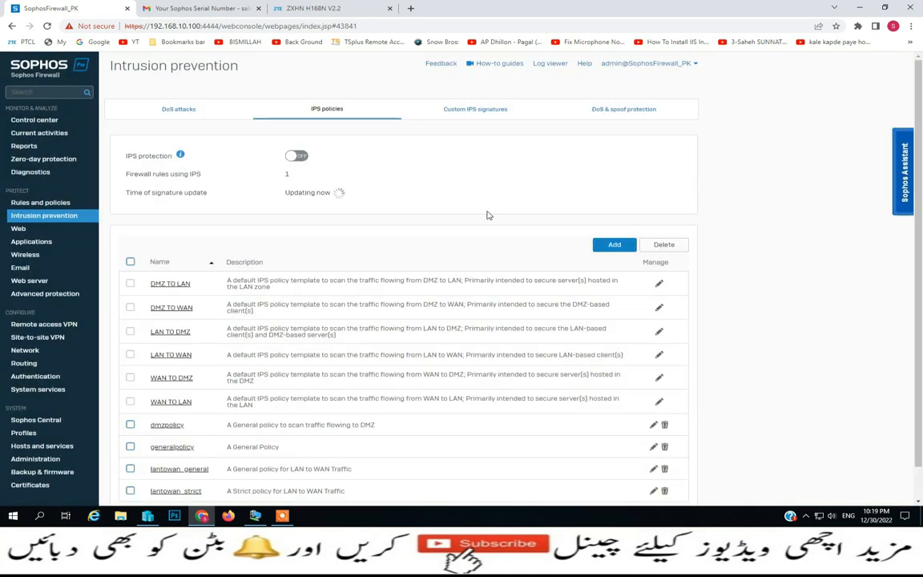
left_click(468, 119)
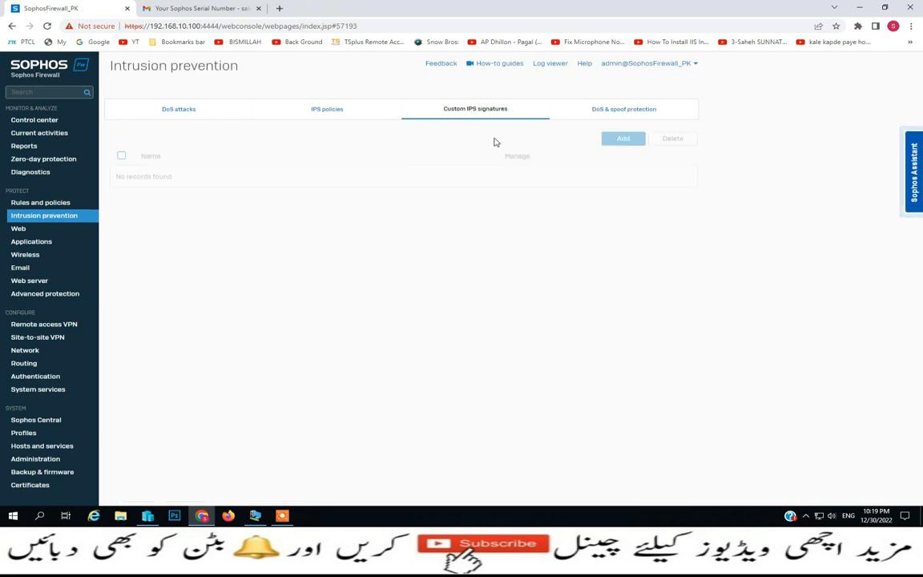
Tick Enable spoof prevention and Restrict unknown IP on trusted MAC, then review the DoS settings
left_click(603, 118)
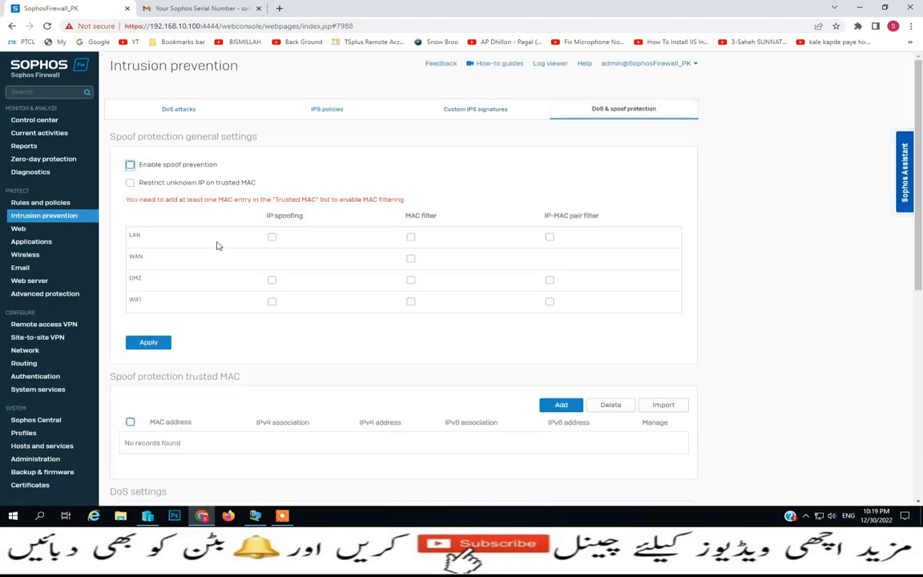
left_click(130, 165)
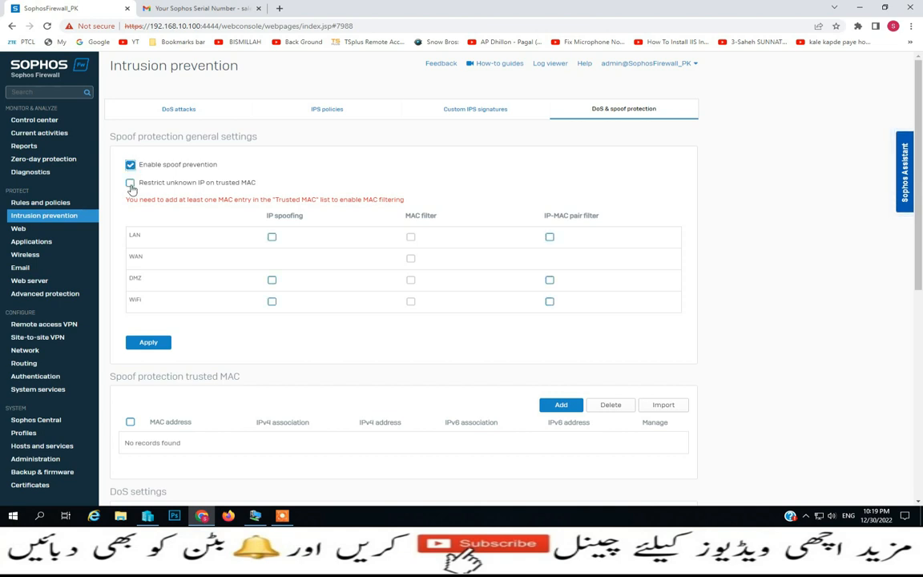
left_click(131, 185)
scroll(334, 281, "down", 1)
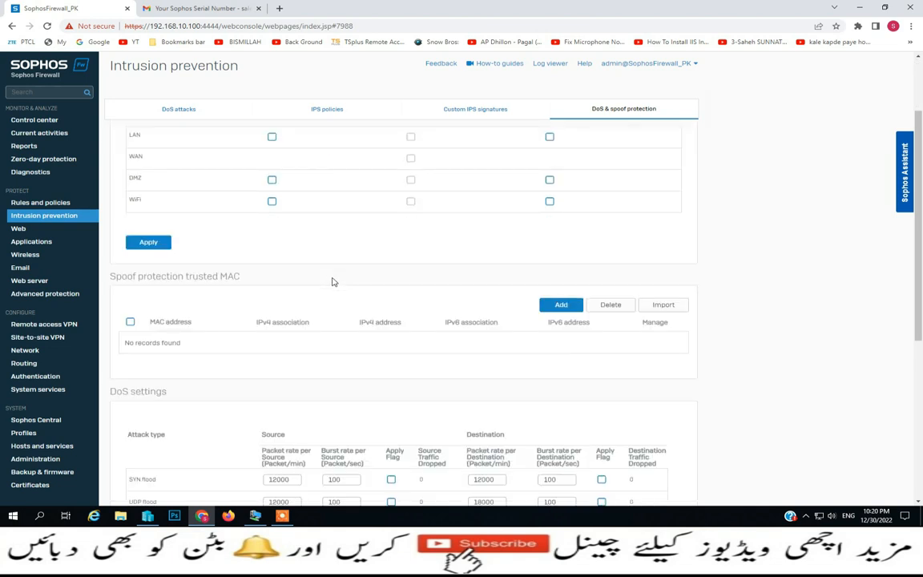
scroll(334, 281, "down", 2)
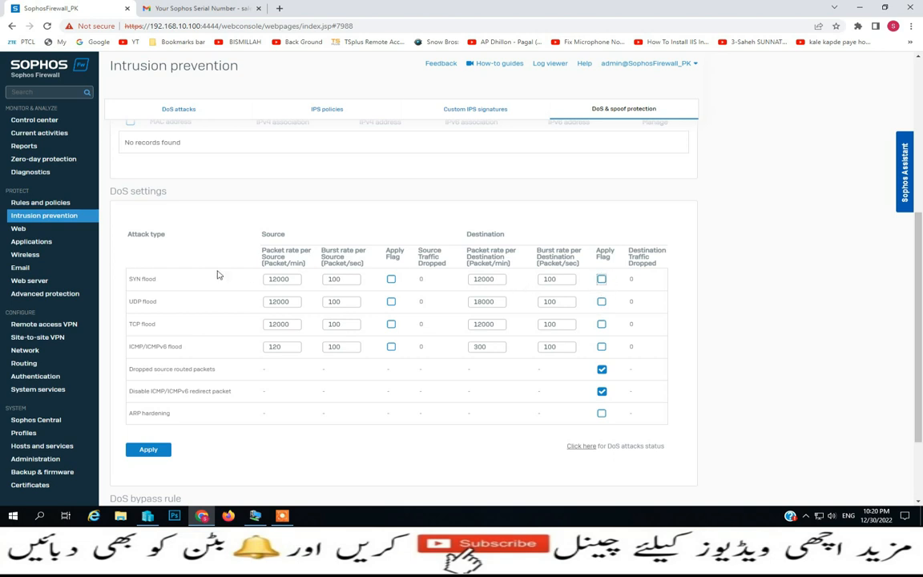
scroll(217, 275, "up", 4)
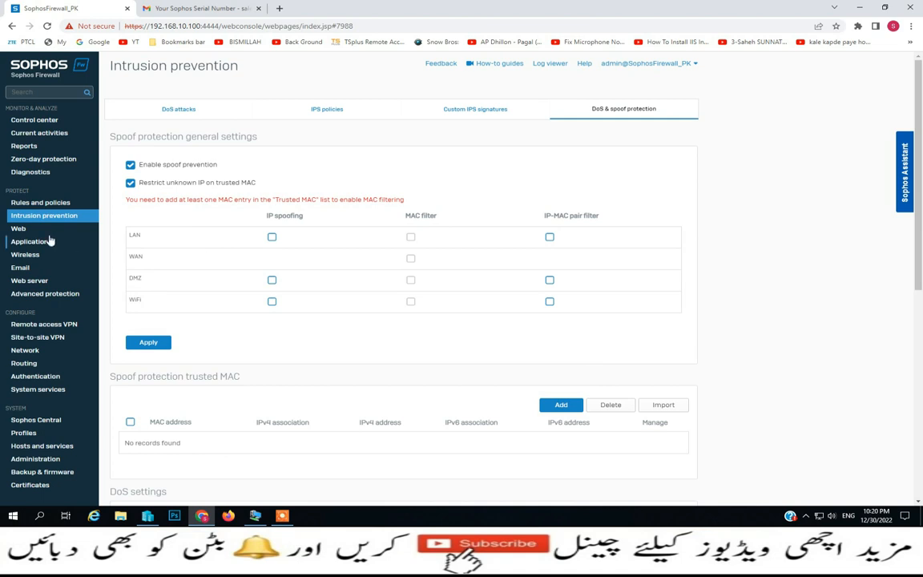
Start drafting a new web policy from the Web policies list
left_click(19, 229)
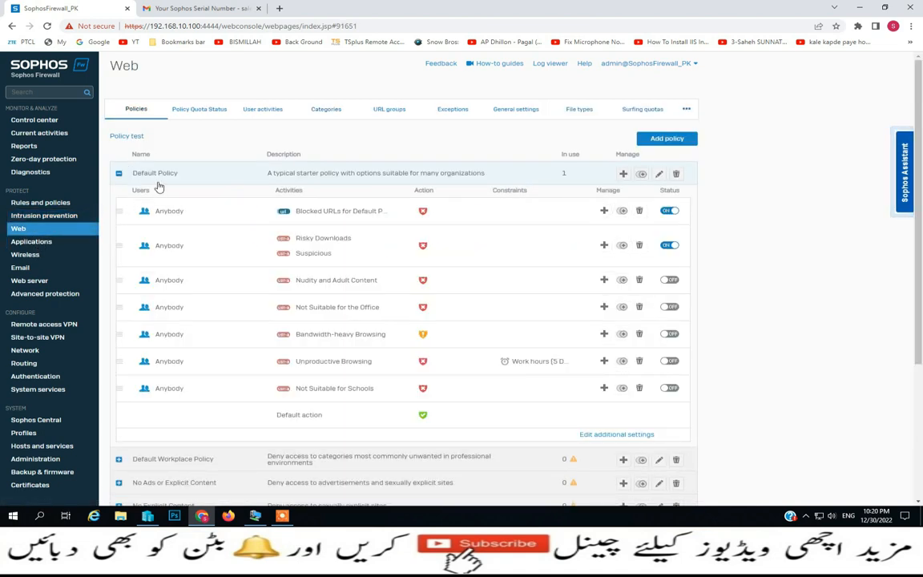
left_click(680, 140)
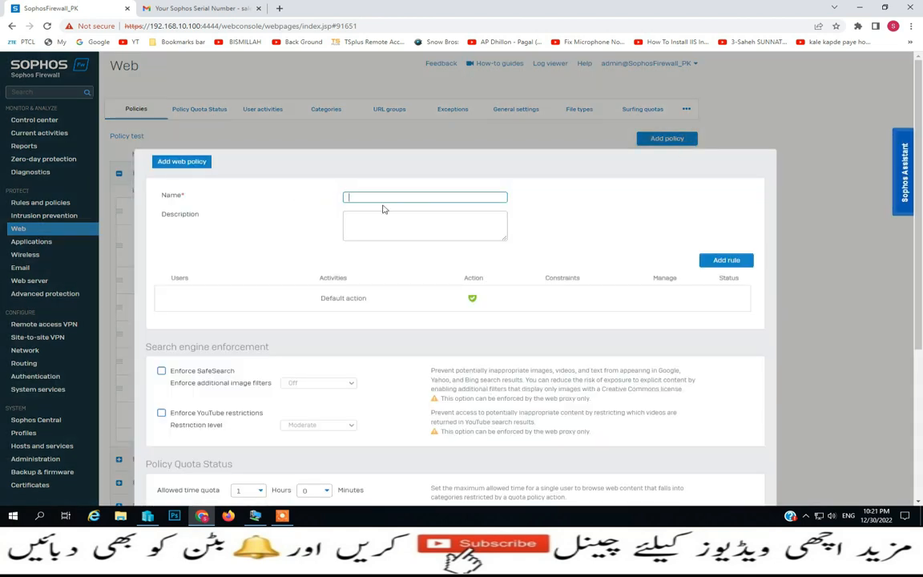
scroll(266, 335, "down", 3)
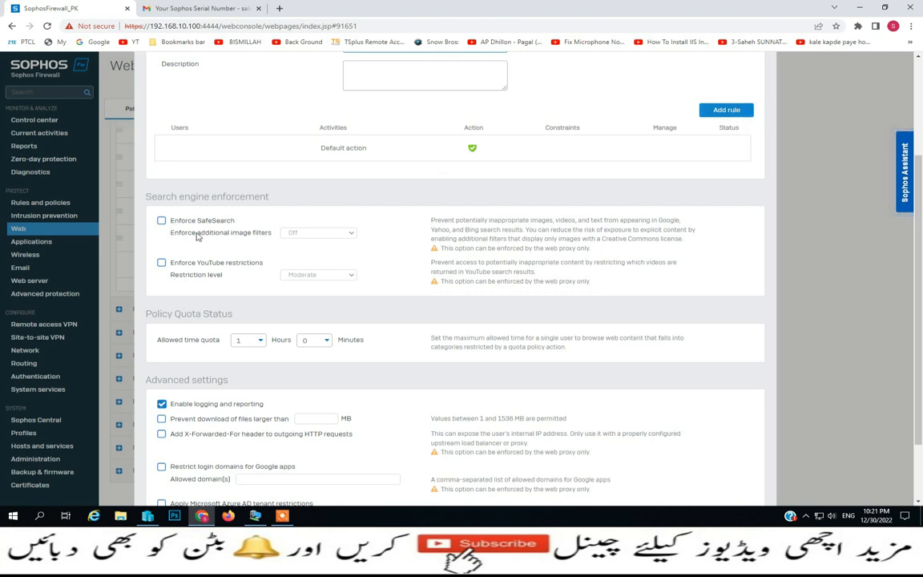
Toggle Enforce SafeSearch on and off, review image filter choices, and discard the draft policy
left_click(162, 221)
left_click(351, 233)
left_click(412, 234)
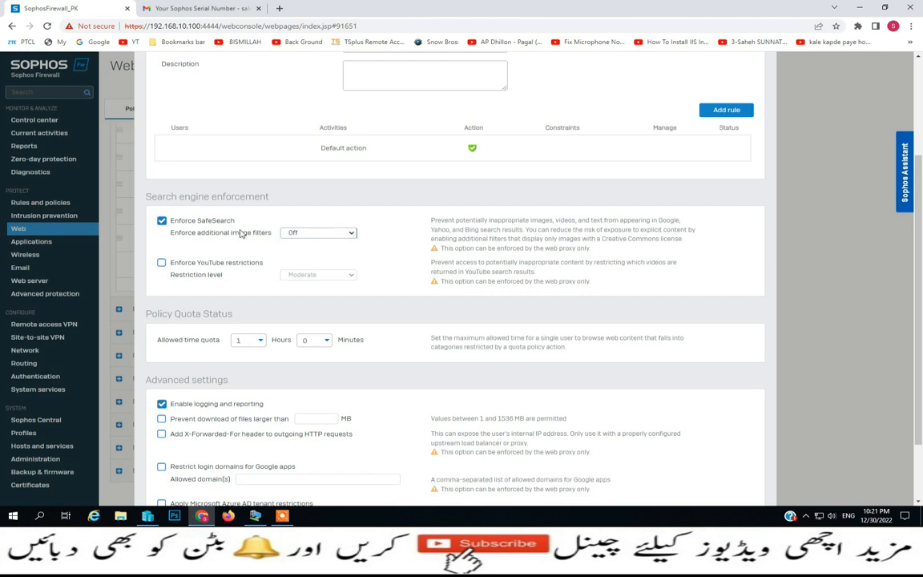
left_click(161, 221)
scroll(249, 399, "down", 1)
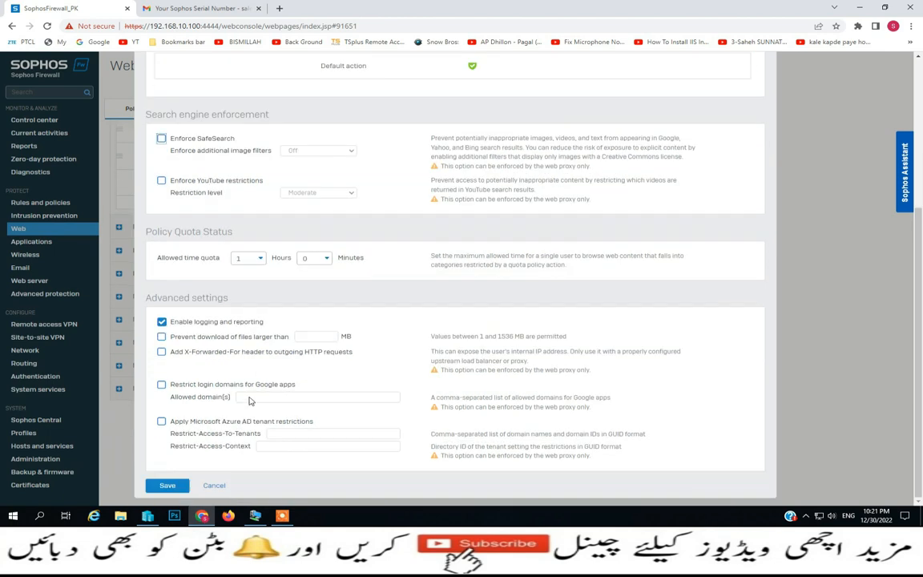
left_click(214, 486)
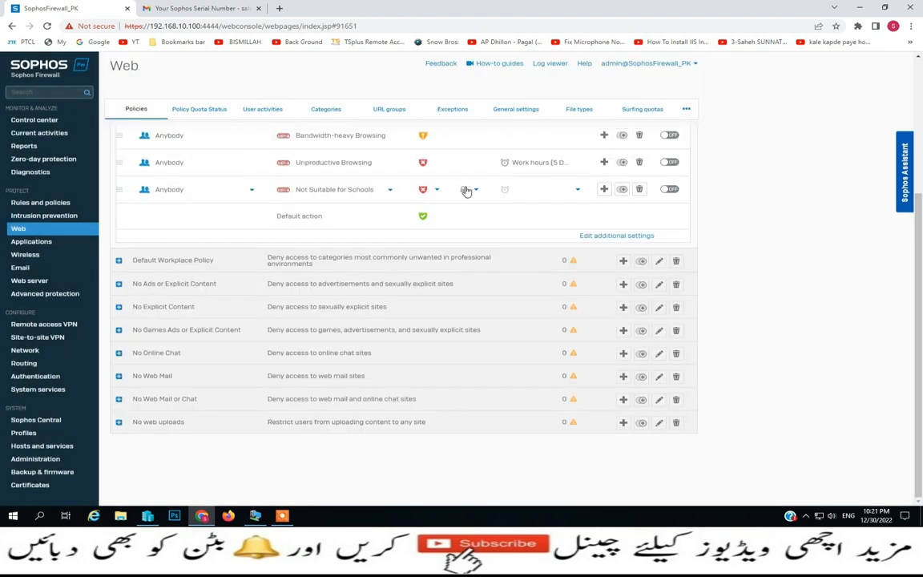
scroll(465, 191, "up", 3)
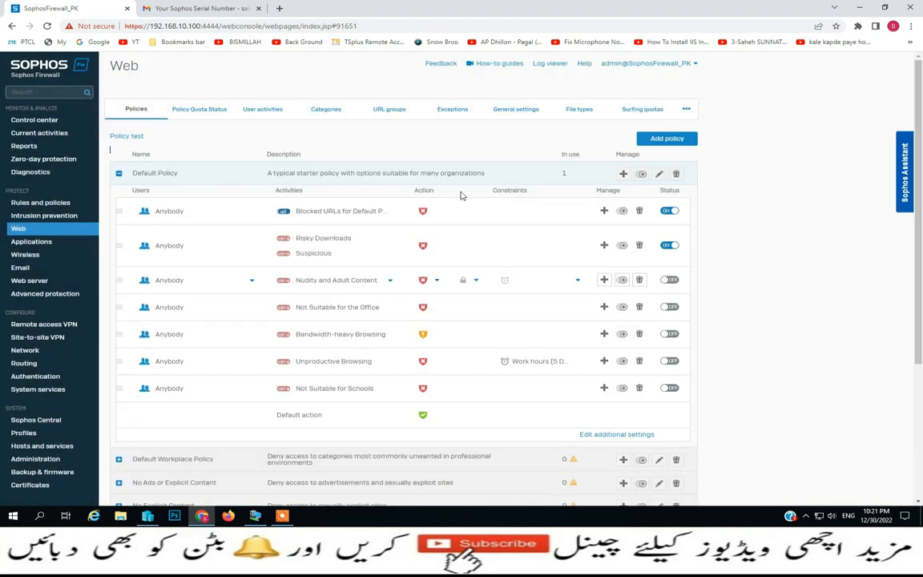
Review Policy quota status and User activities, opening and cancelling a new user activity
left_click(199, 112)
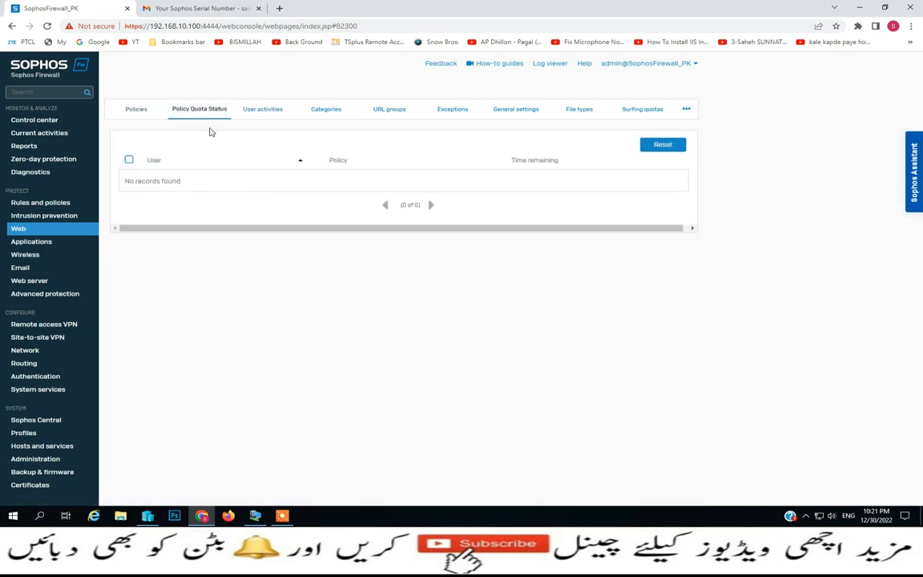
left_click(265, 114)
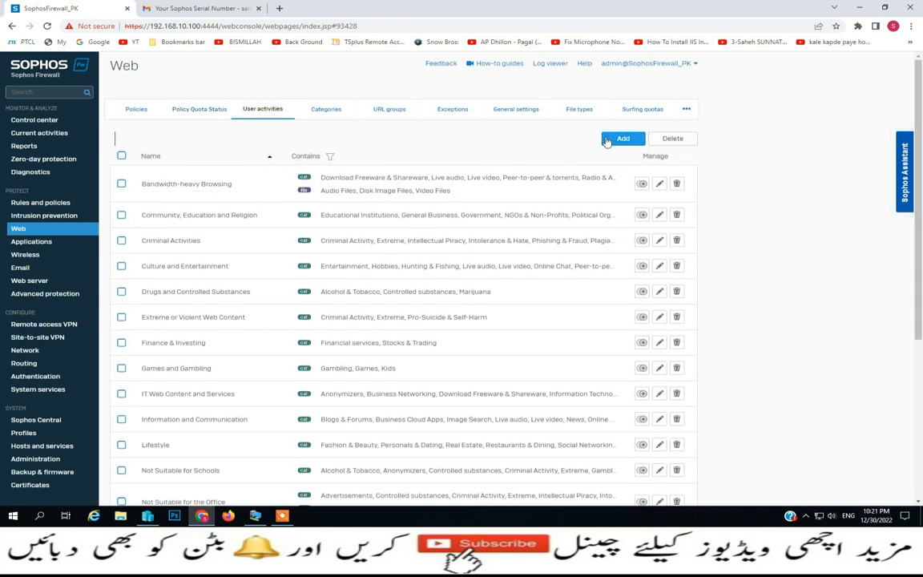
left_click(613, 140)
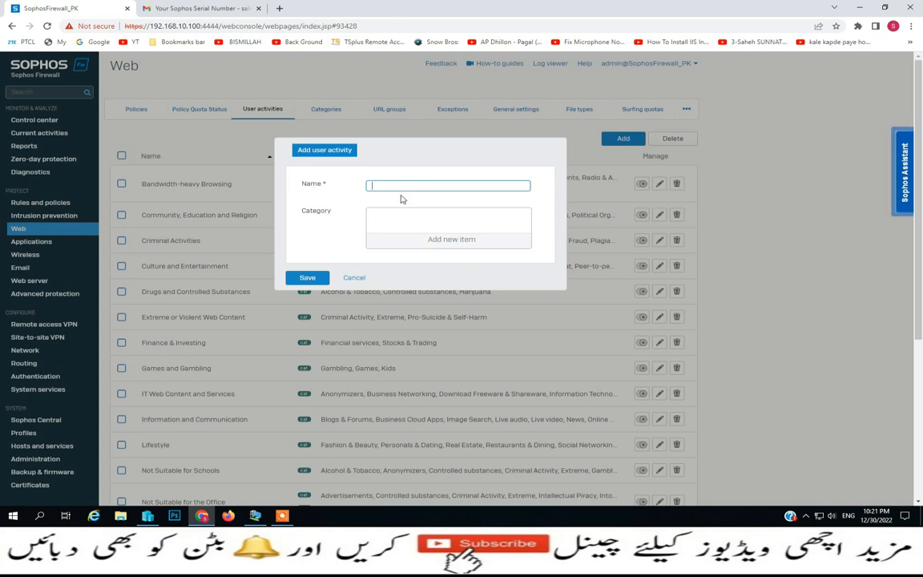
left_click(354, 278)
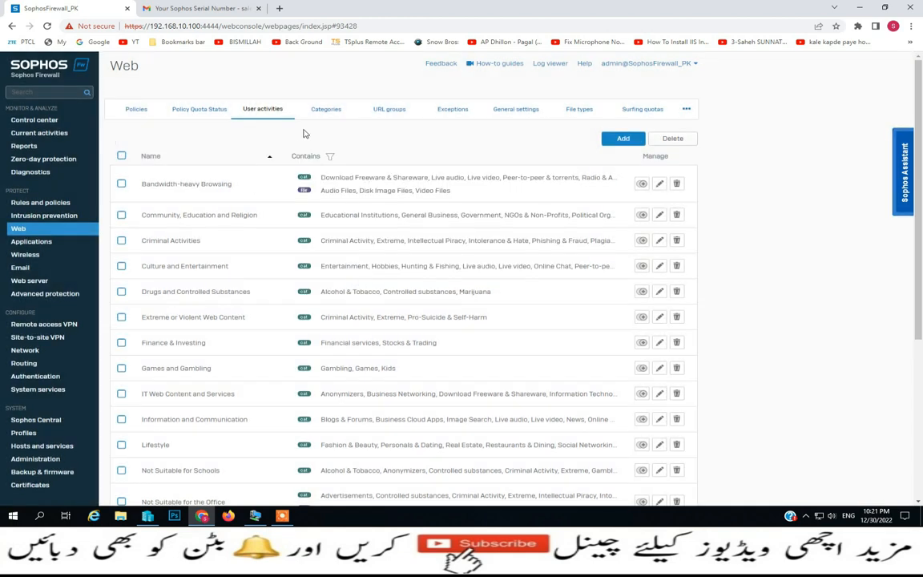
Review web Categories and URL groups, opening and cancelling a new URL group
left_click(326, 118)
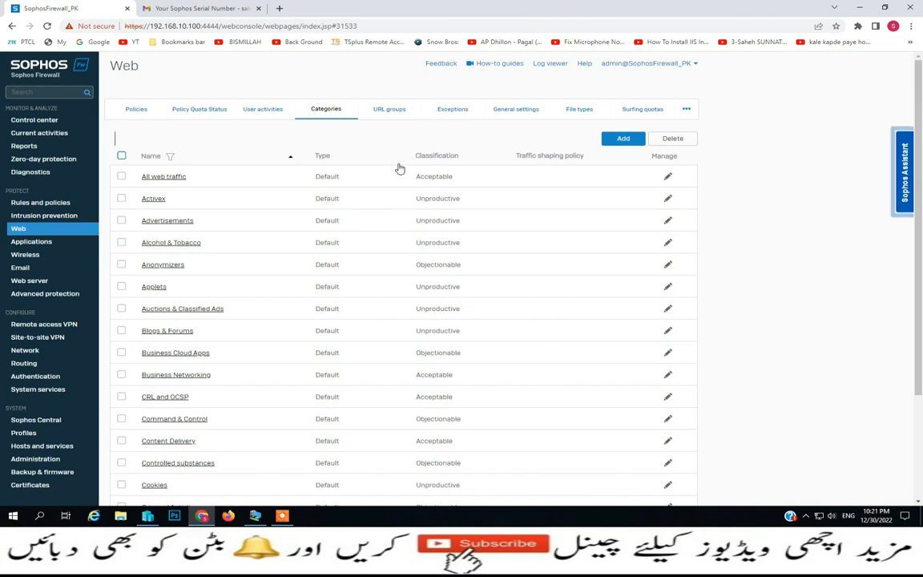
left_click(392, 117)
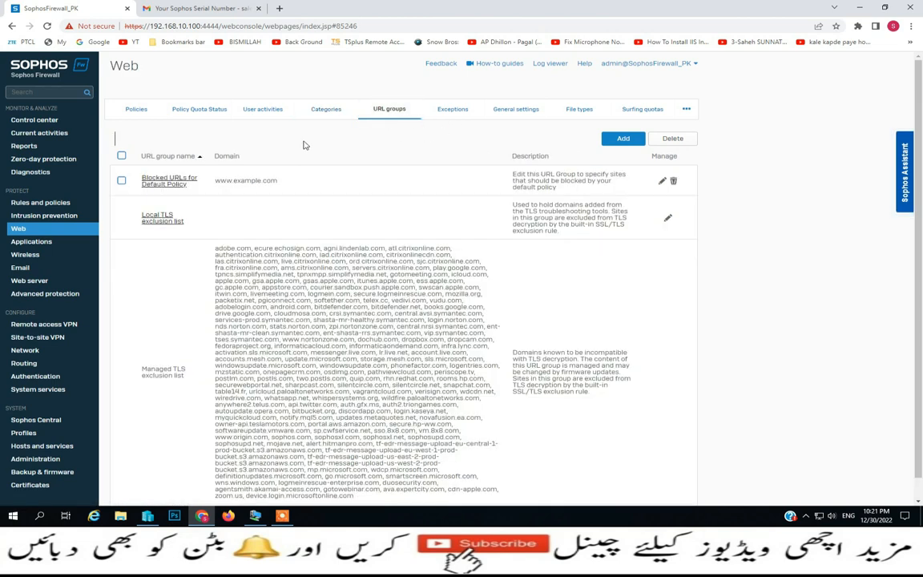
left_click(625, 139)
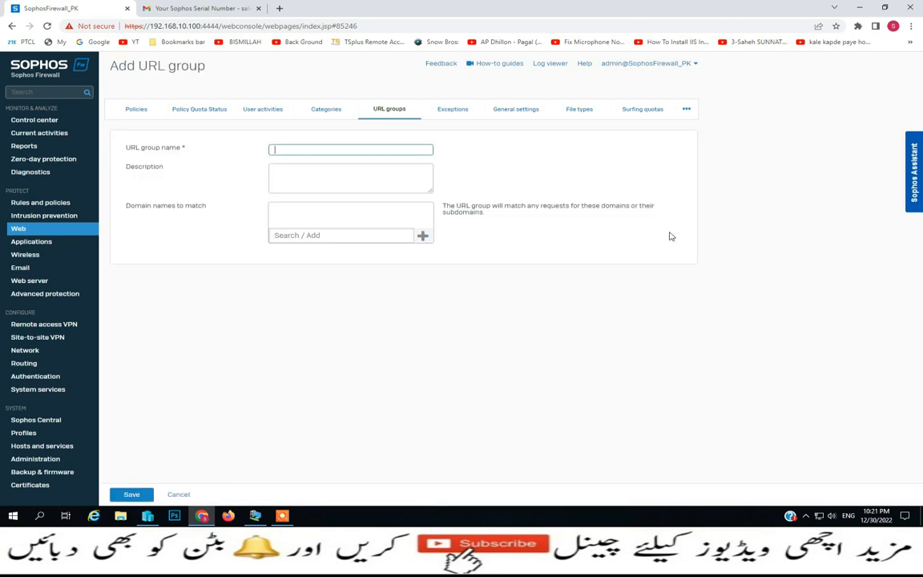
left_click(183, 495)
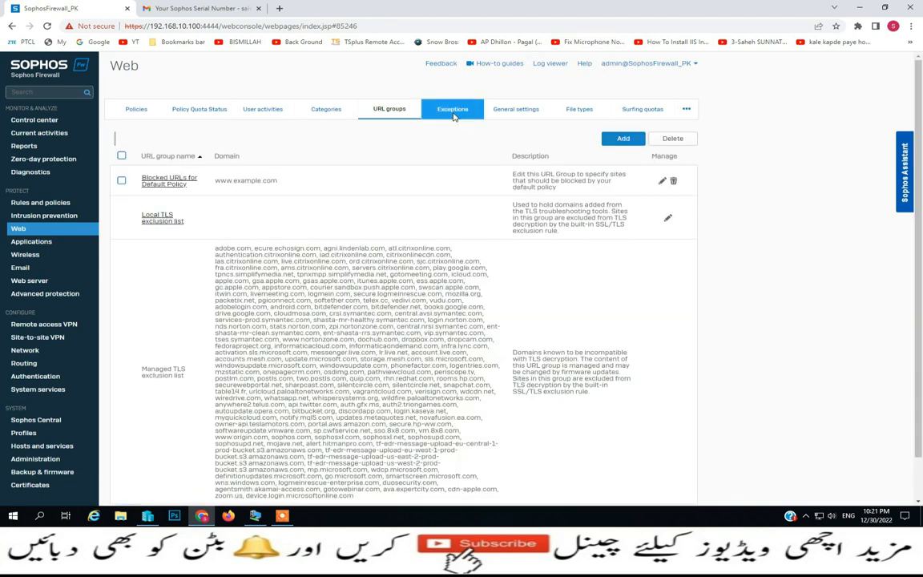
Review web Exceptions and General settings, including the remaining settings sections
left_click(453, 112)
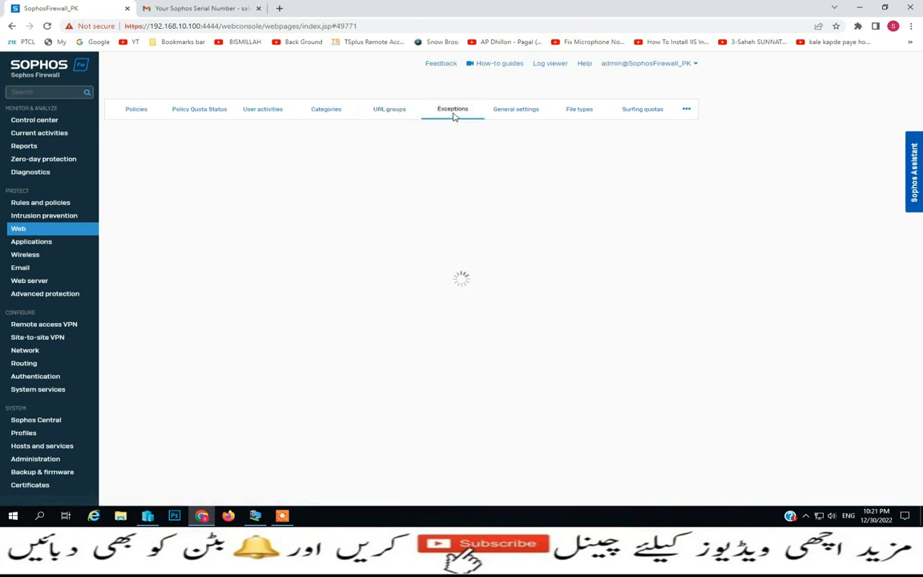
left_click(523, 113)
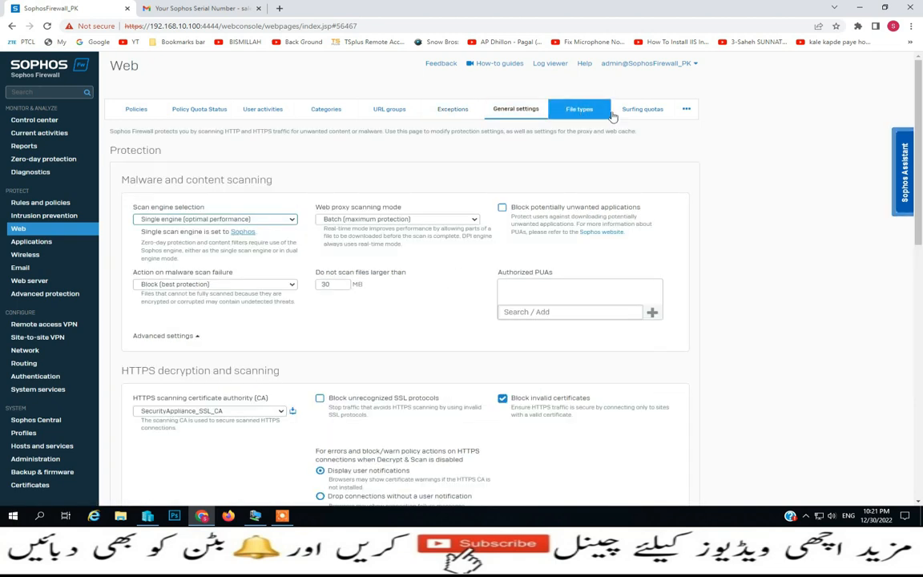
left_click(687, 111)
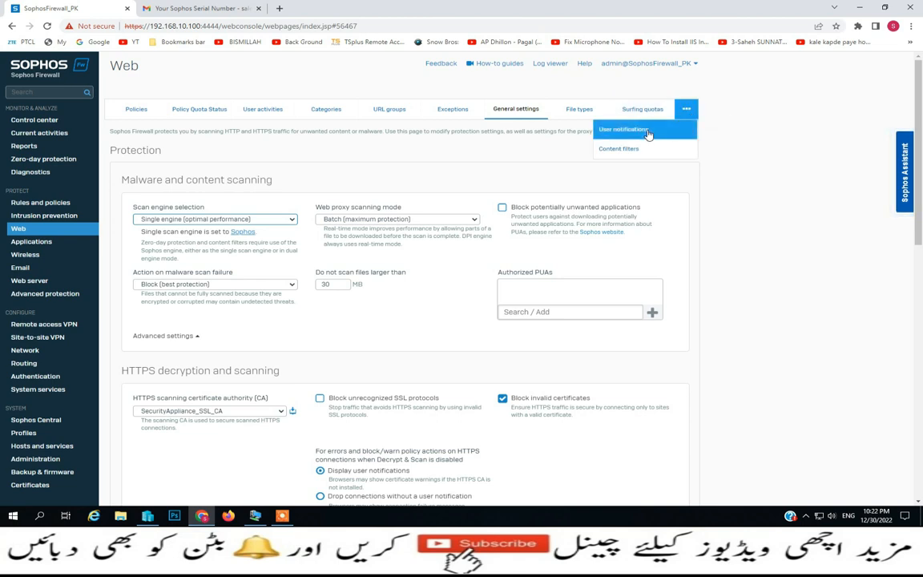
Browse Synchronized Application Control and cloud applications, ending on the 3531-application list
left_click(24, 241)
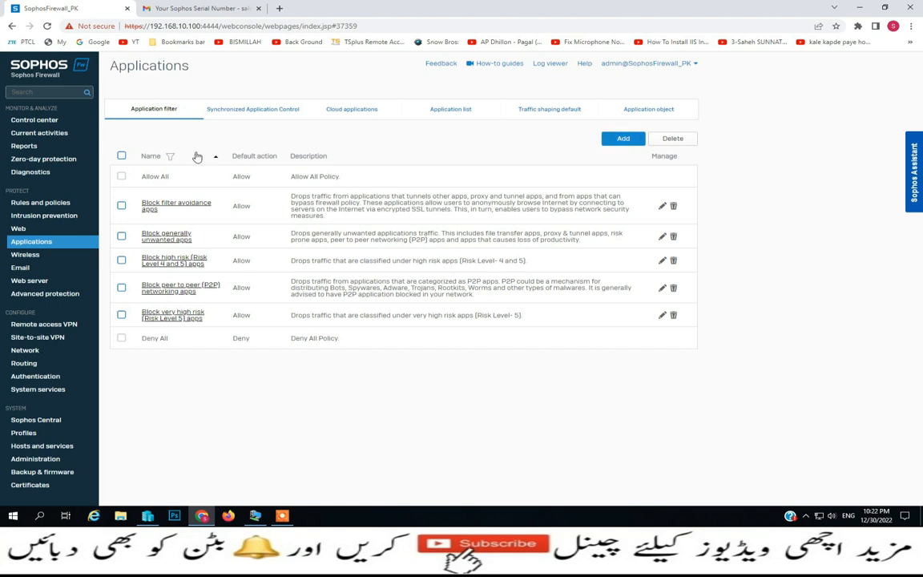
left_click(269, 115)
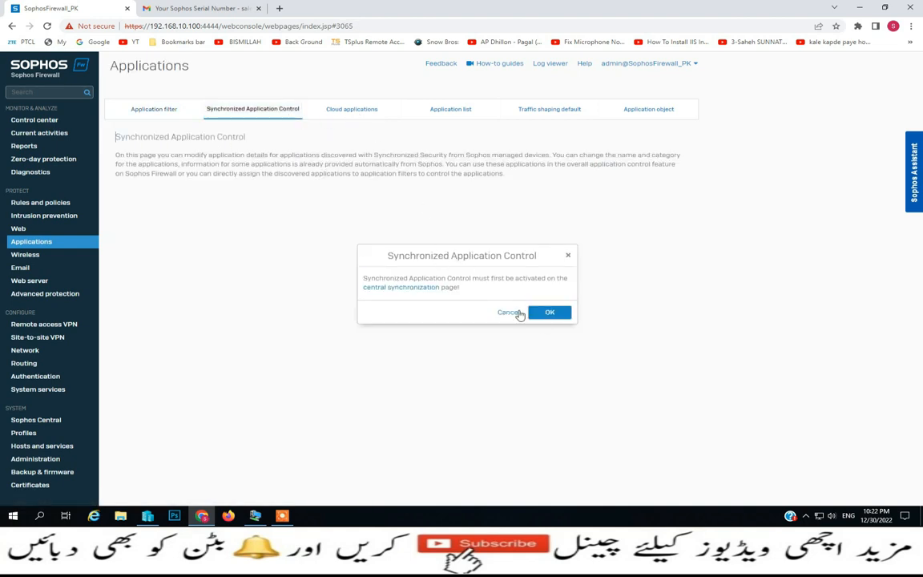
left_click(510, 312)
left_click(359, 110)
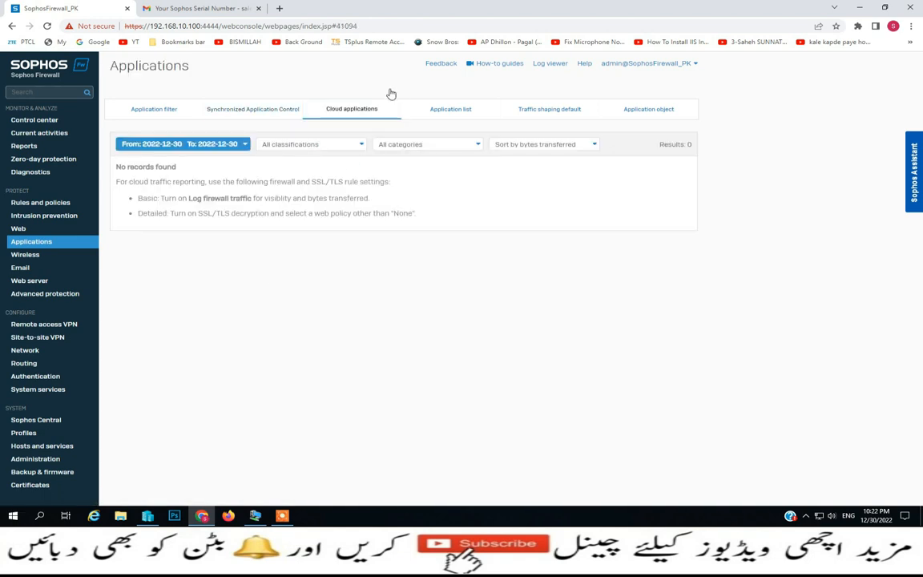
left_click(463, 114)
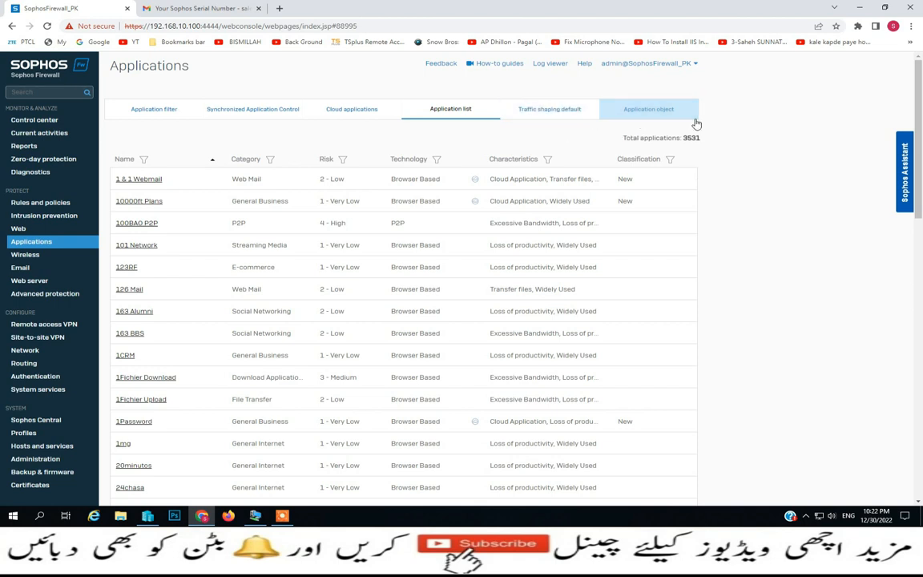
Show the Wireless client list with the Sophos and GuestAccess SSIDs
left_click(35, 258)
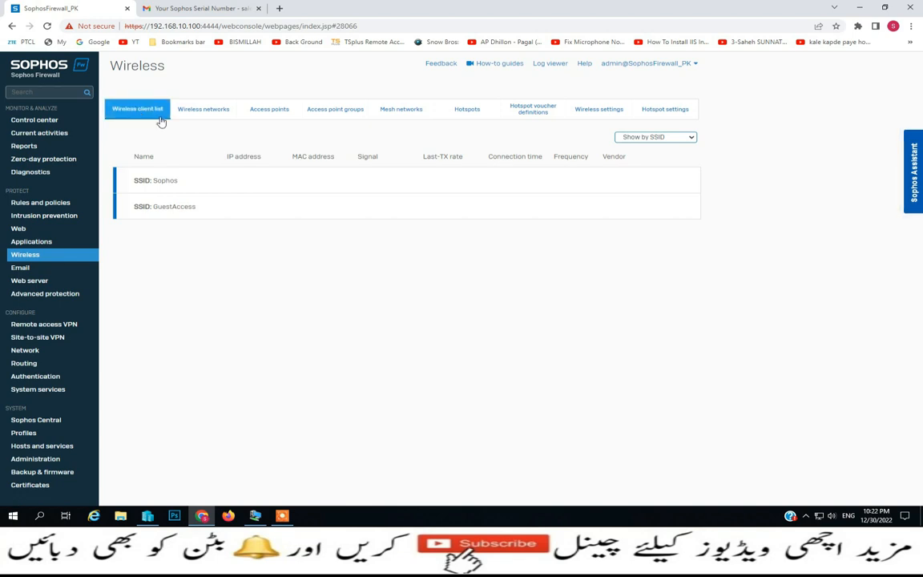
Keep clients grouped by SSID and review wireless networks, access points and access point groups
left_click(691, 138)
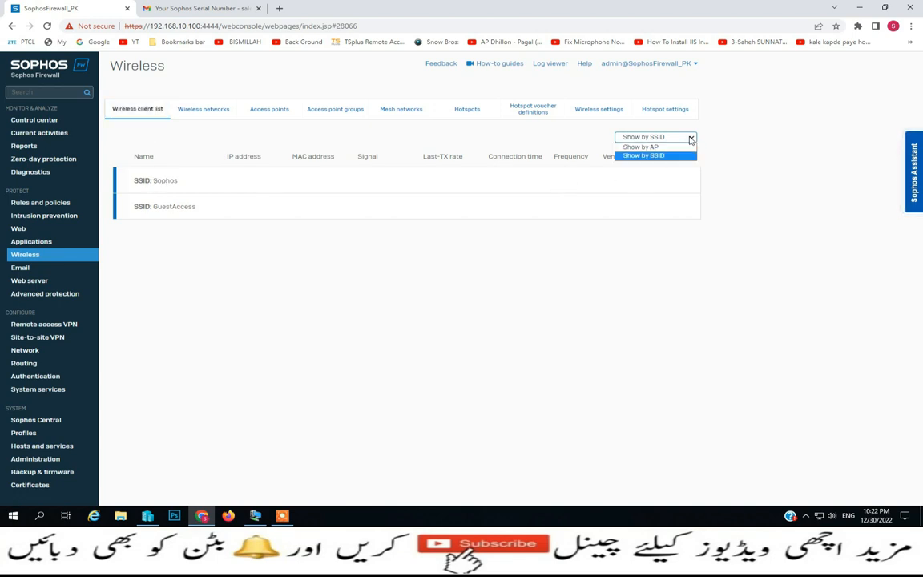
left_click(654, 157)
left_click(214, 121)
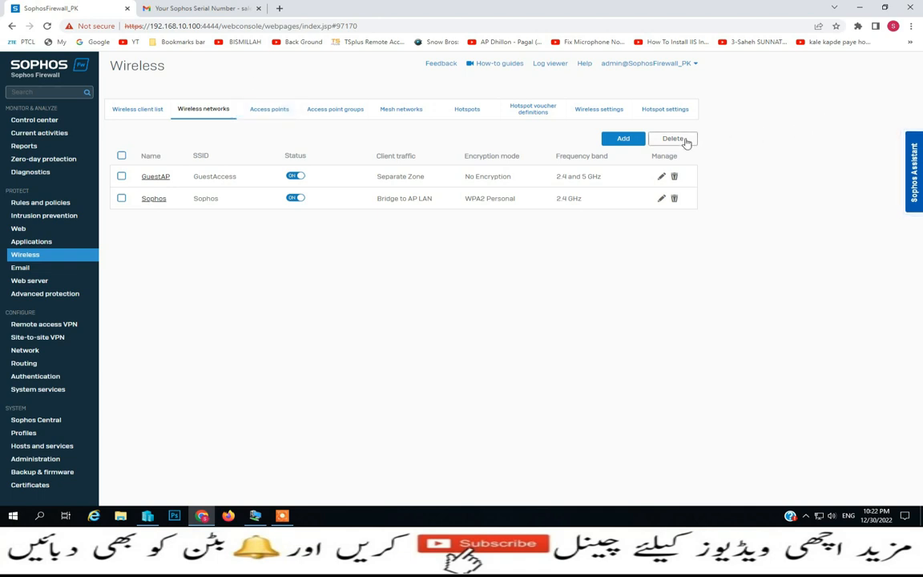
left_click(272, 114)
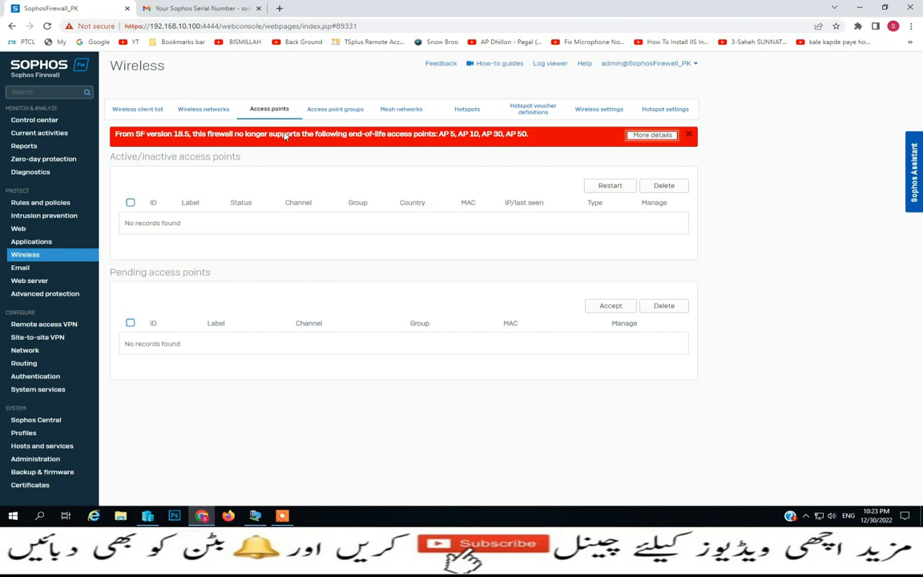
left_click(335, 109)
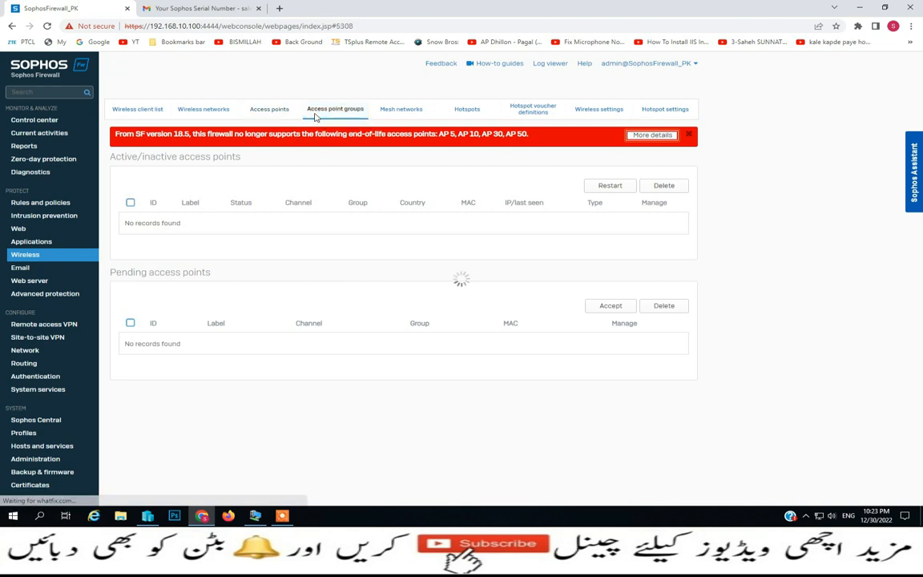
Review mesh networks, hotspots, voucher definitions and wireless settings, then show Email policies and exceptions
left_click(403, 110)
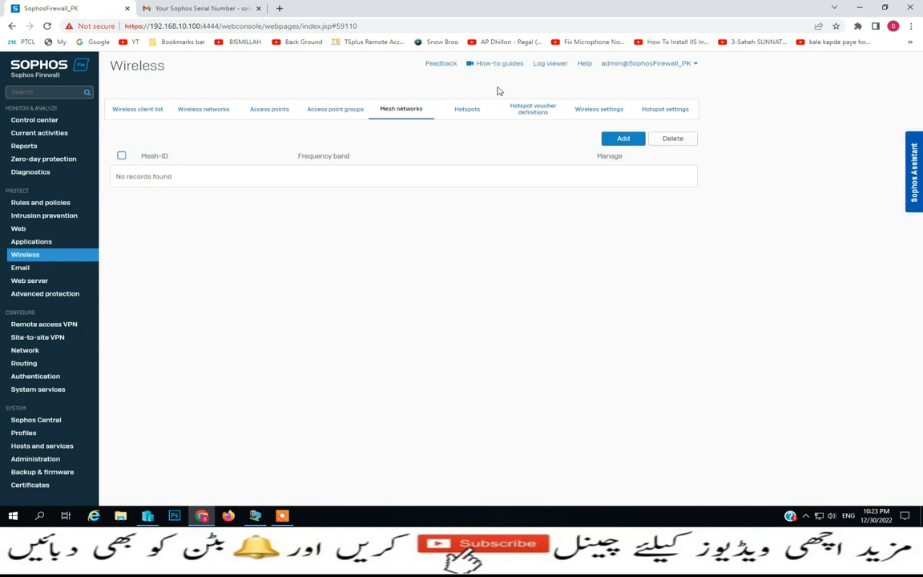
left_click(467, 112)
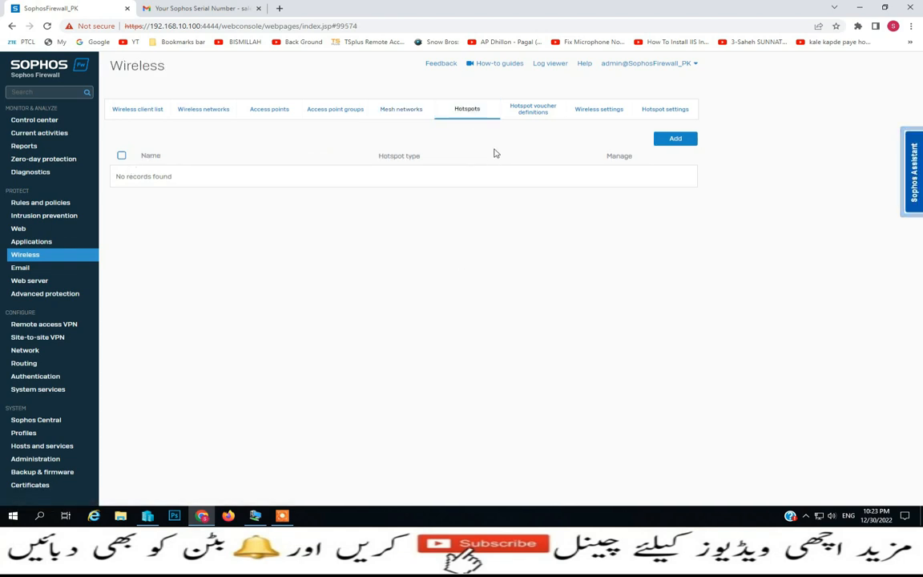
left_click(544, 118)
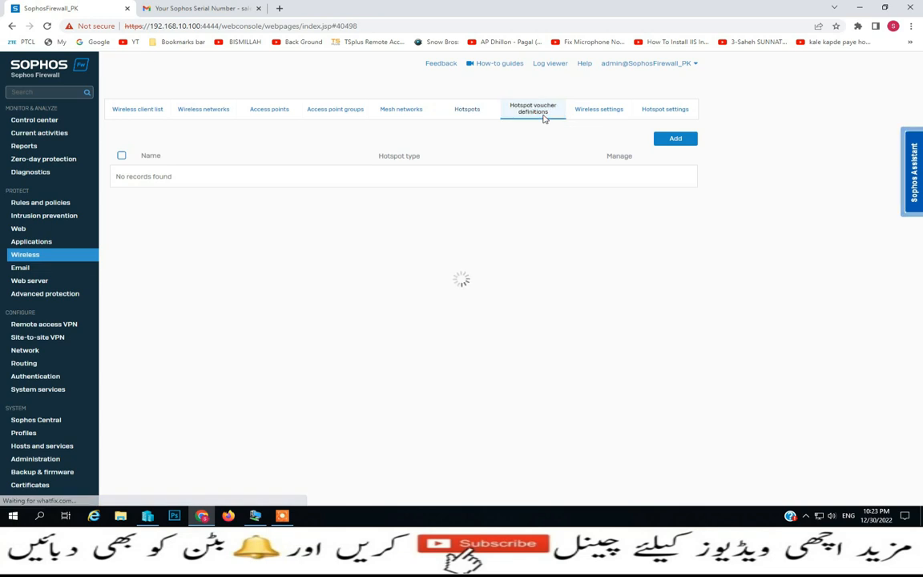
left_click(620, 109)
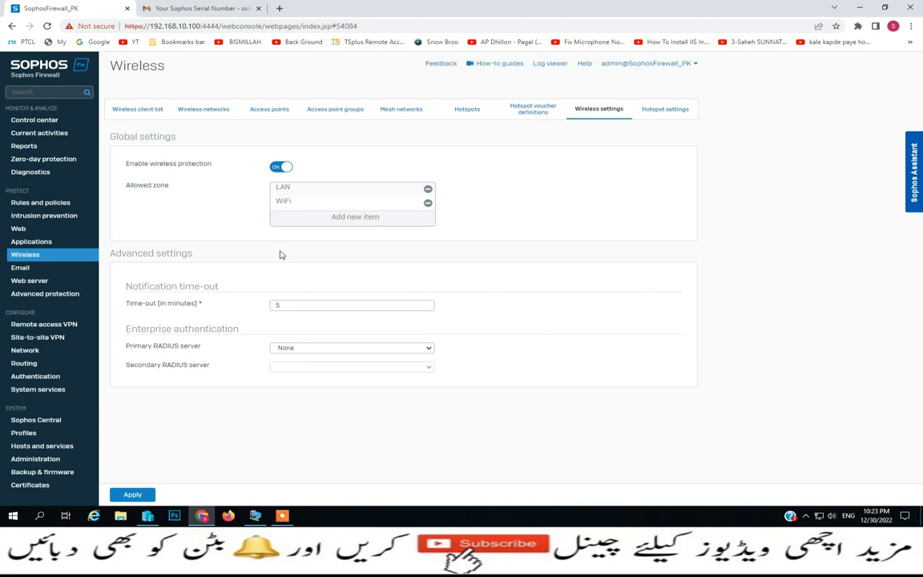
left_click(32, 269)
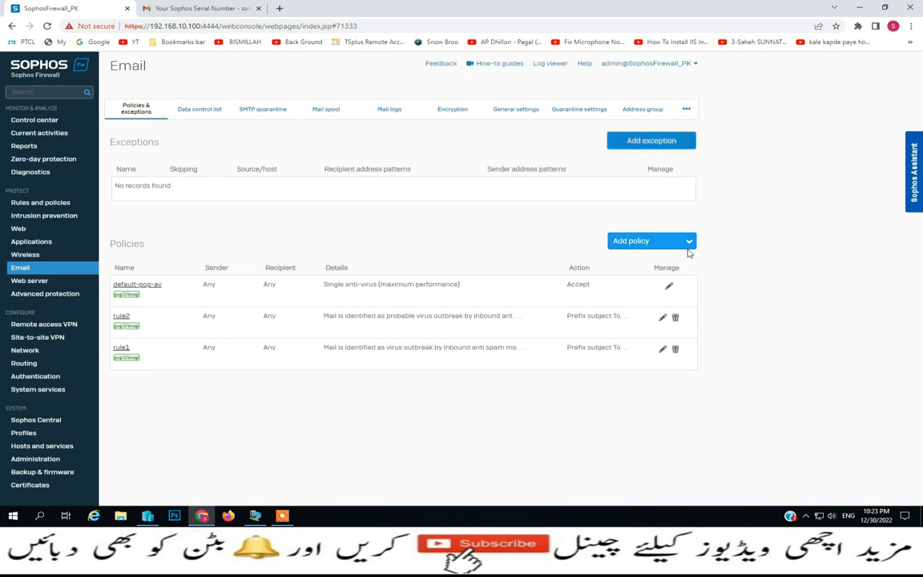
Review Email data control lists, mail spool and extra settings, then show the empty Web servers list
left_click(206, 116)
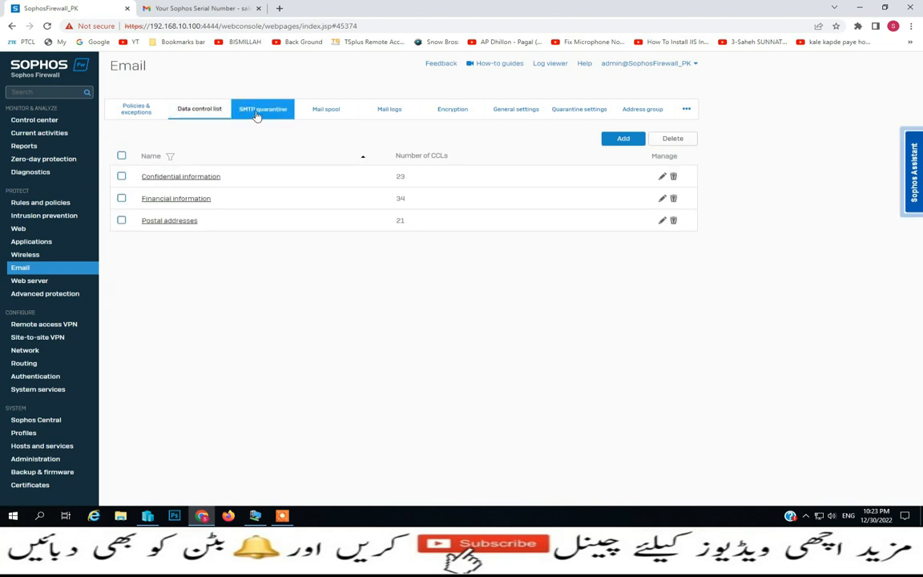
left_click(331, 117)
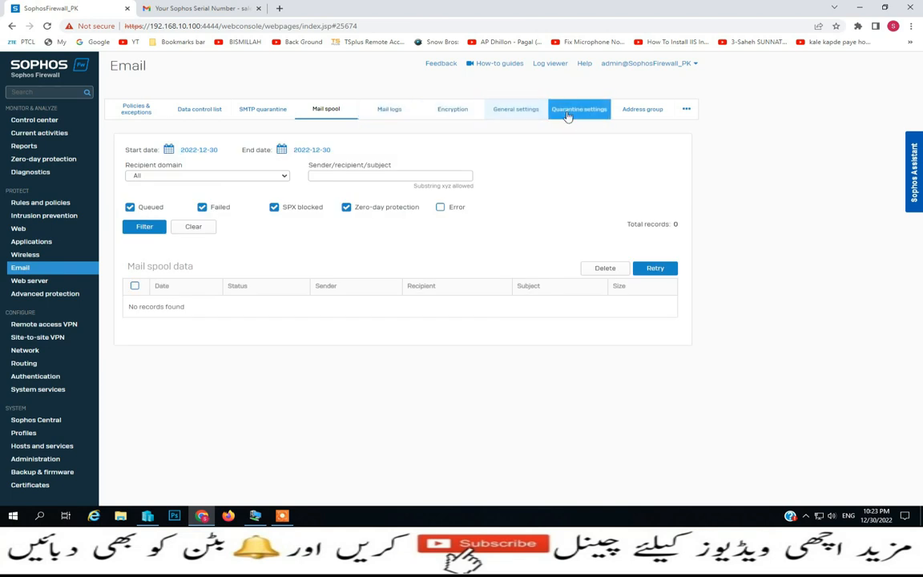
left_click(687, 113)
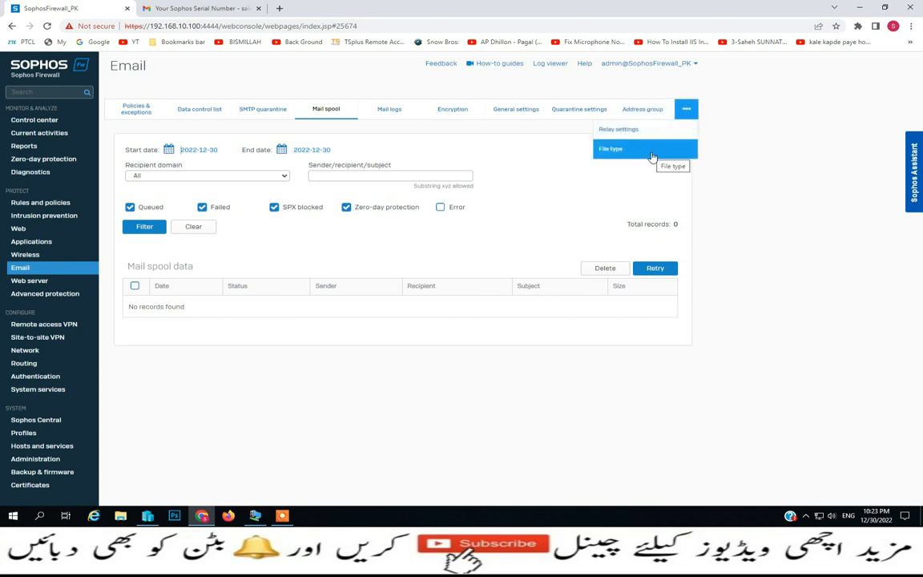
left_click(28, 281)
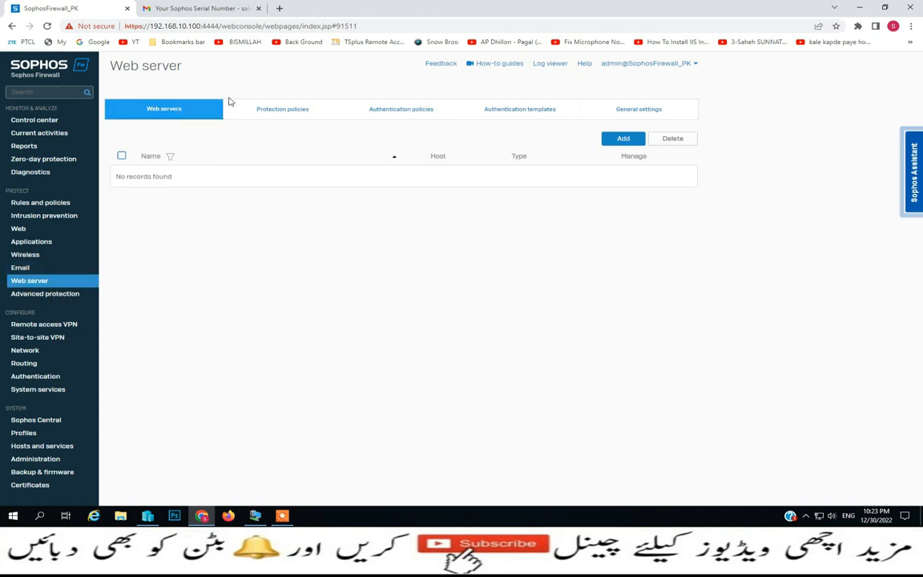
Draft a web server, check available hosts, abandon it, and show Advanced protection settings
left_click(258, 109)
left_click(140, 113)
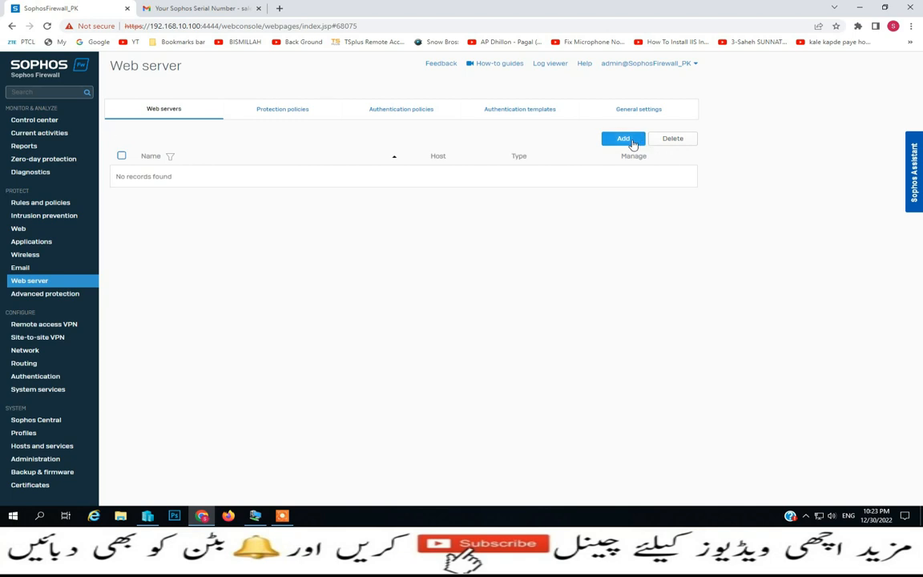
left_click(631, 143)
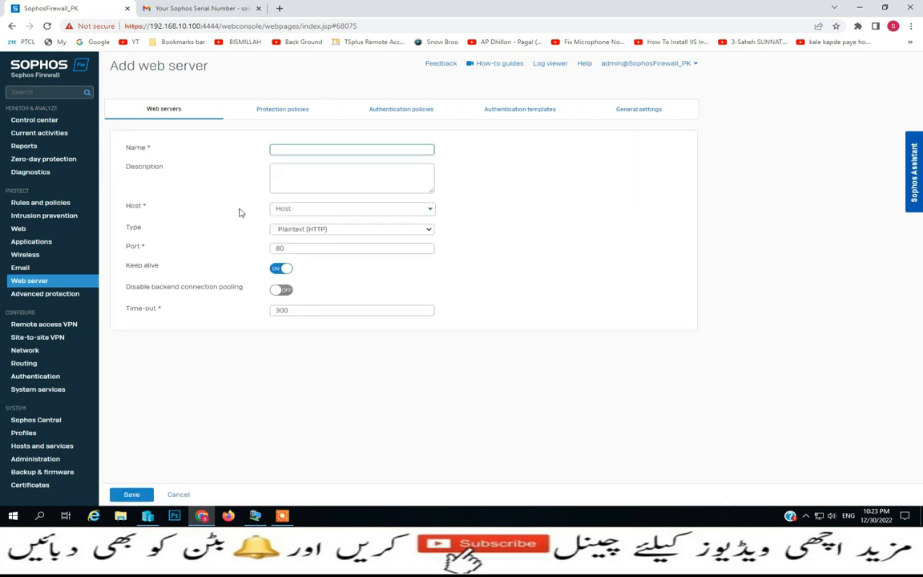
left_click(430, 209)
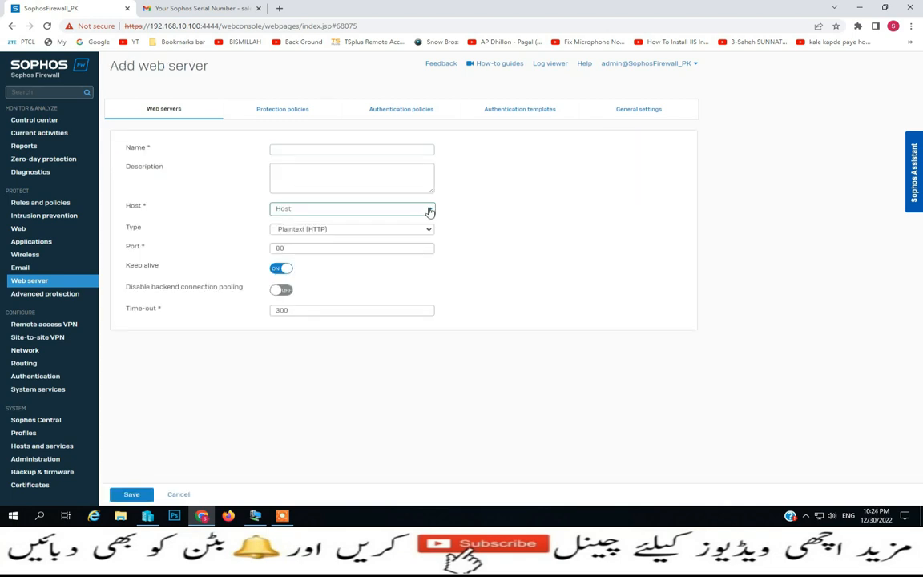
left_click(471, 213)
left_click(307, 113)
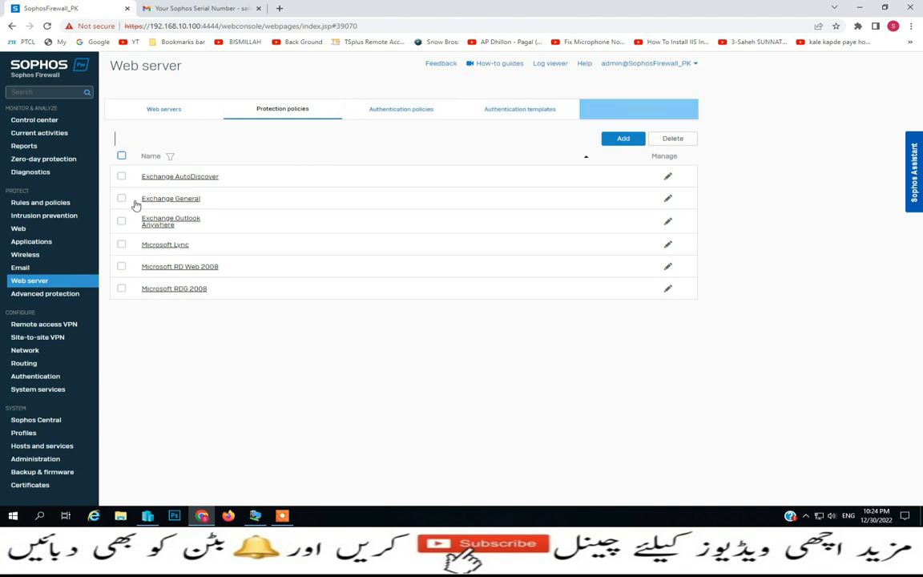
left_click(62, 296)
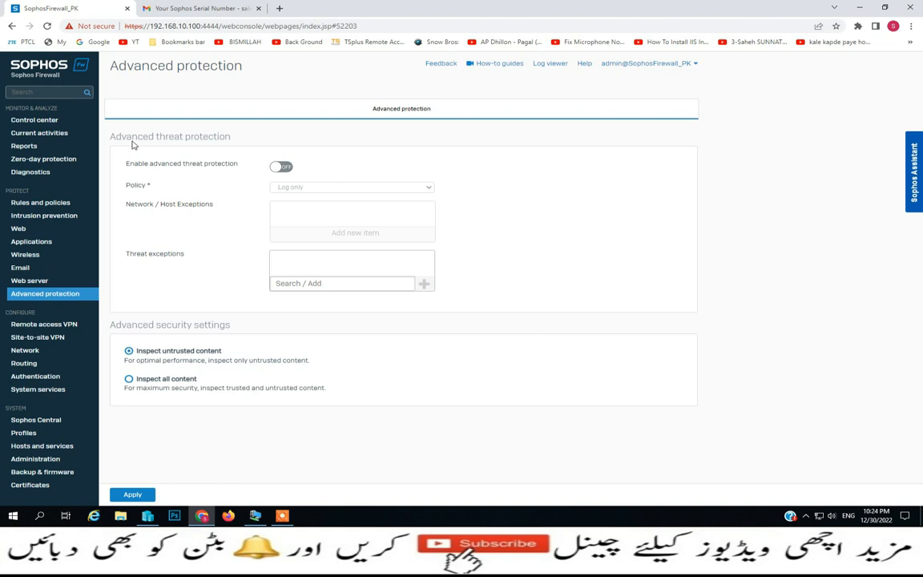
Toggle advanced threat protection on with Log only policy, back off, then show Remote access VPN IPsec
left_click(282, 167)
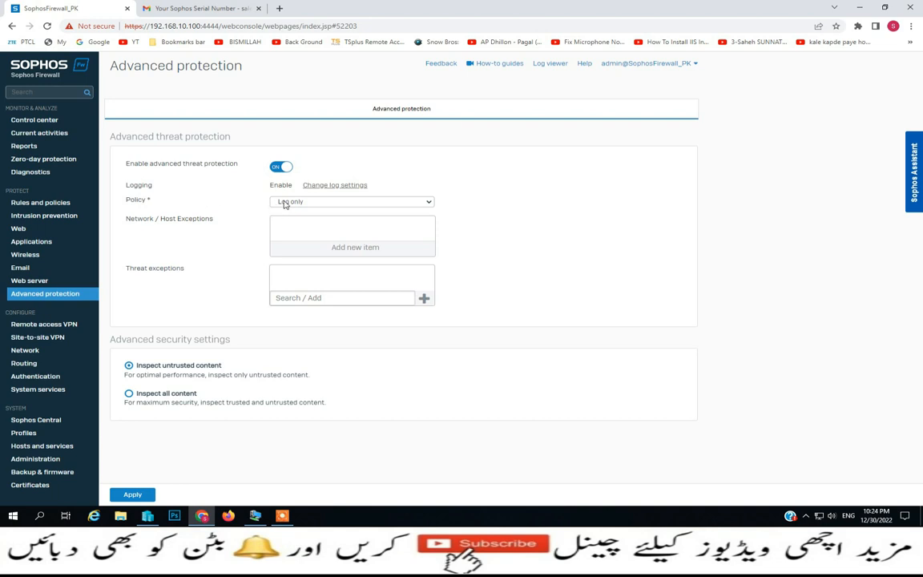
left_click(367, 202)
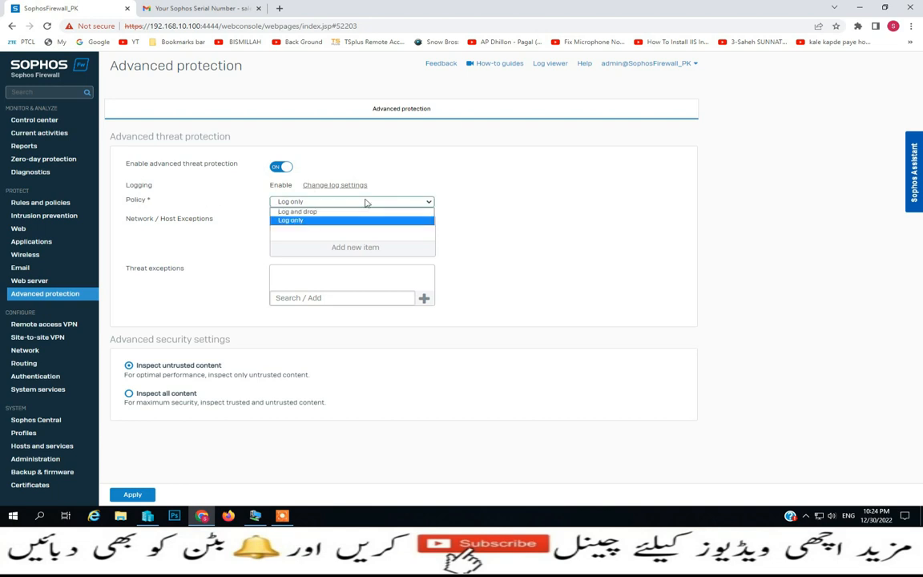
left_click(324, 219)
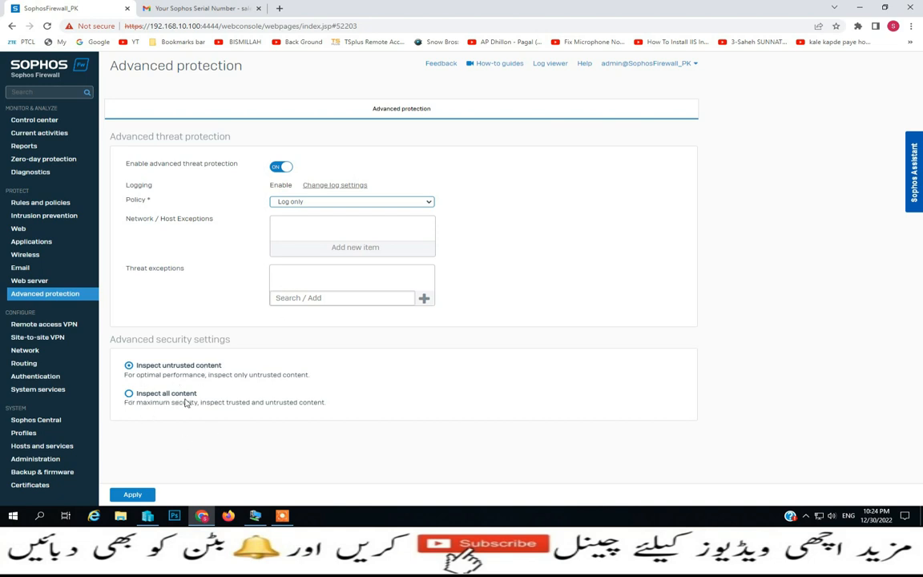
left_click(280, 168)
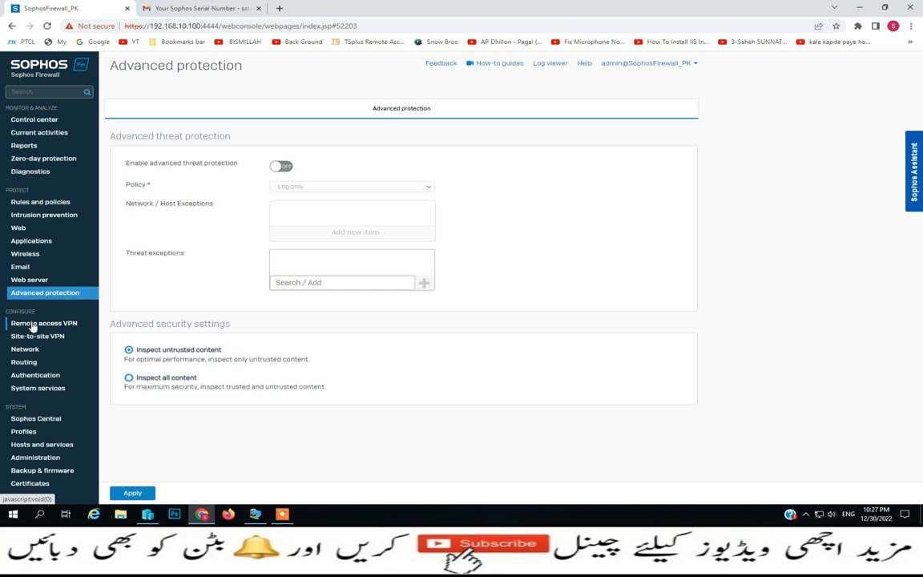
left_click(35, 324)
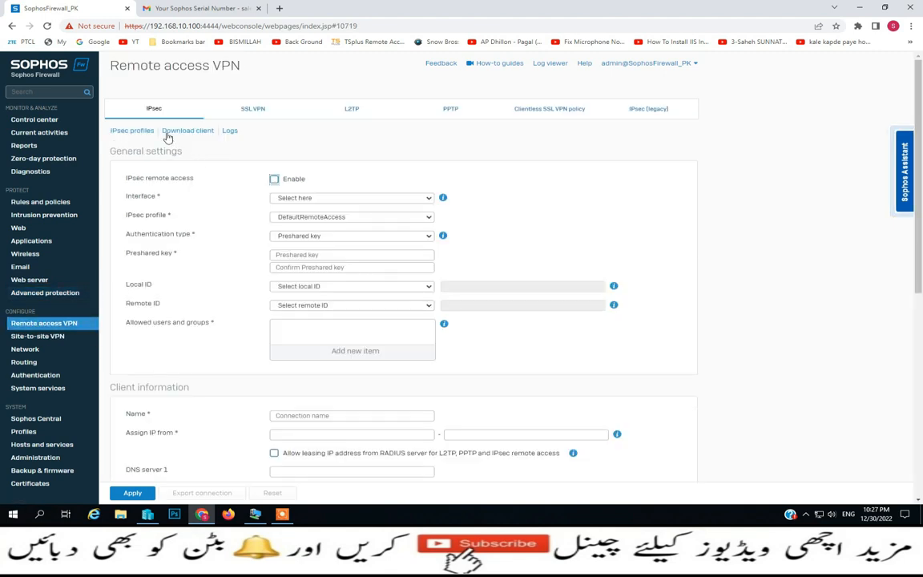
Enable IPsec remote access, leave the interface unset, and keep the DefaultRemoteAccess profile
left_click(246, 118)
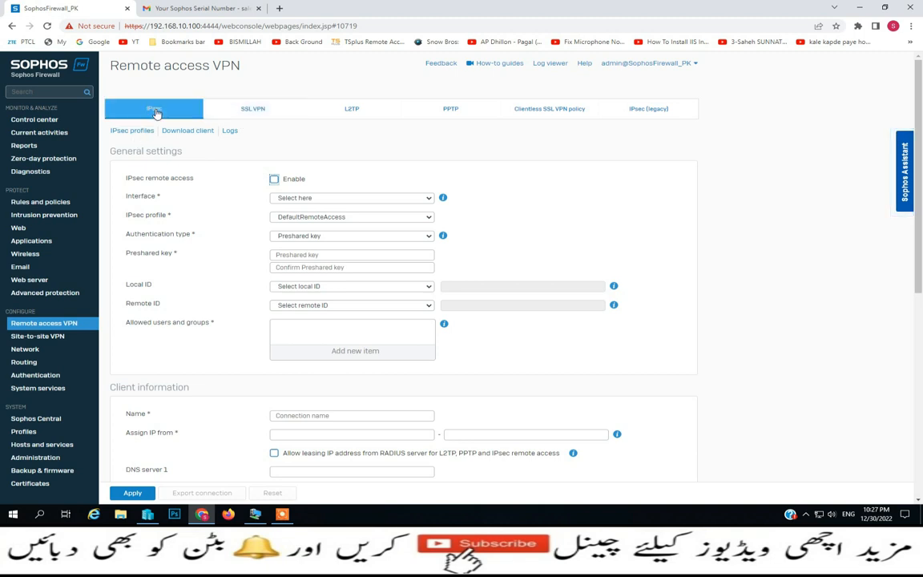
left_click(274, 180)
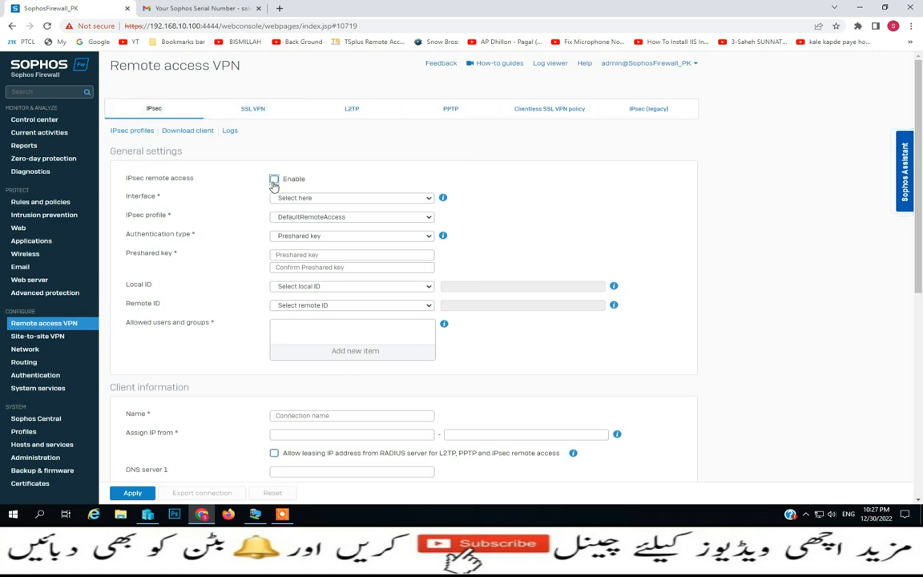
left_click(430, 201)
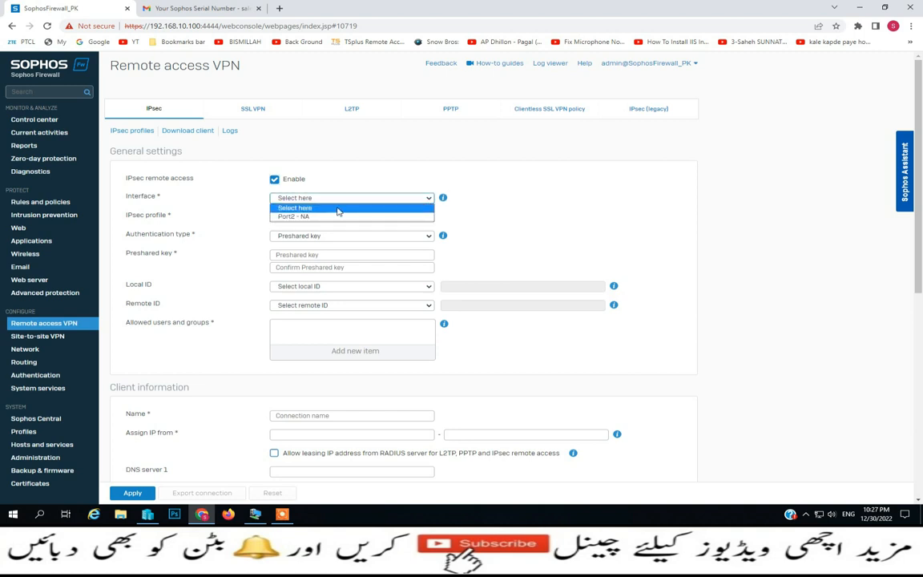
left_click(469, 222)
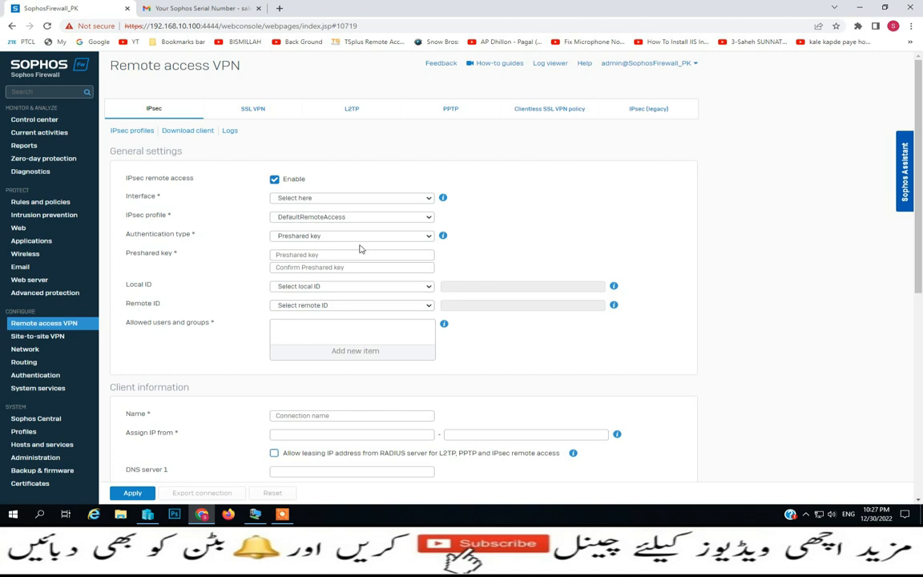
left_click(427, 219)
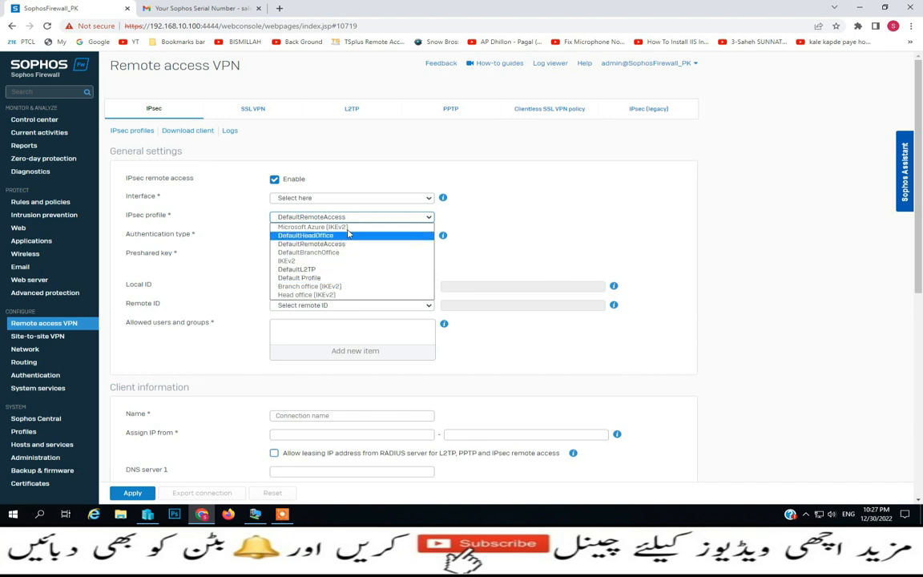
left_click(475, 239)
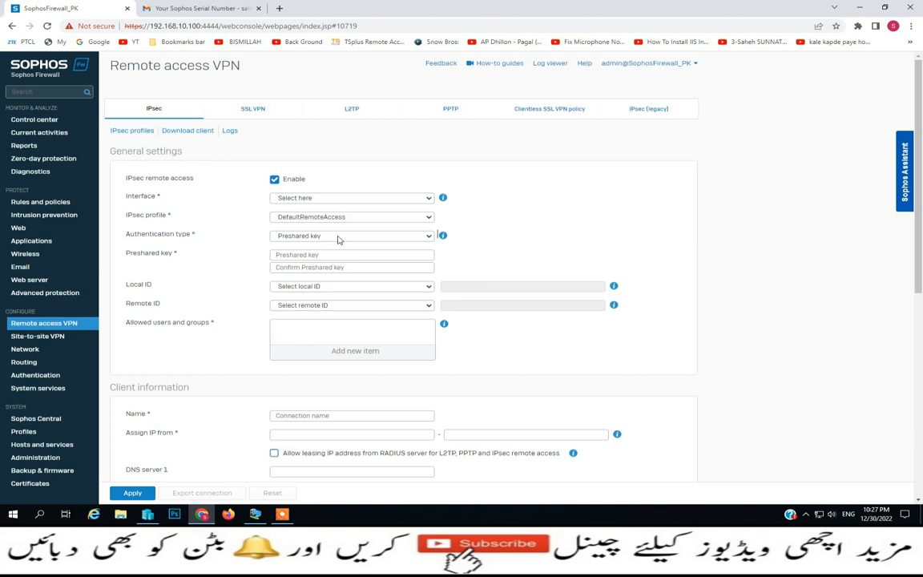
Set the Local ID type to IP address under Preshared key authentication
left_click(334, 256)
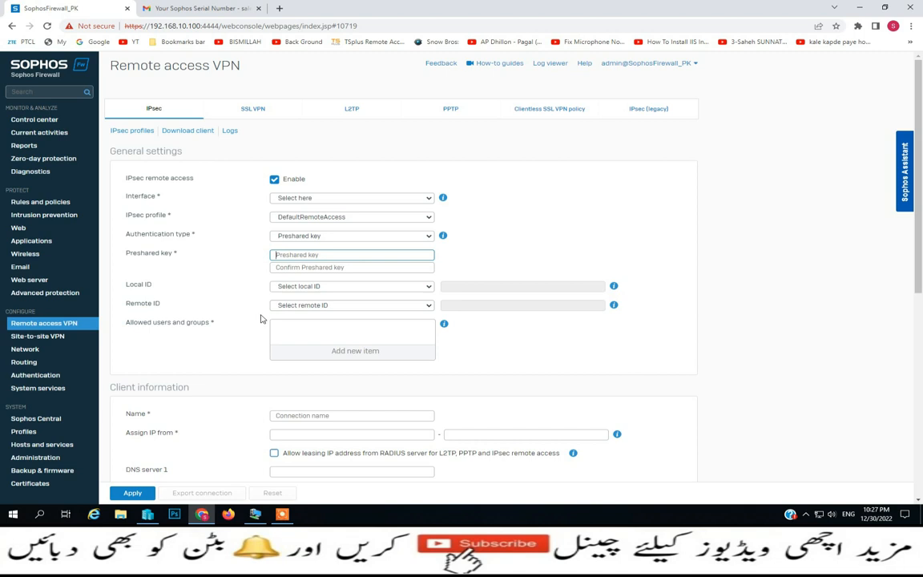
left_click(427, 287)
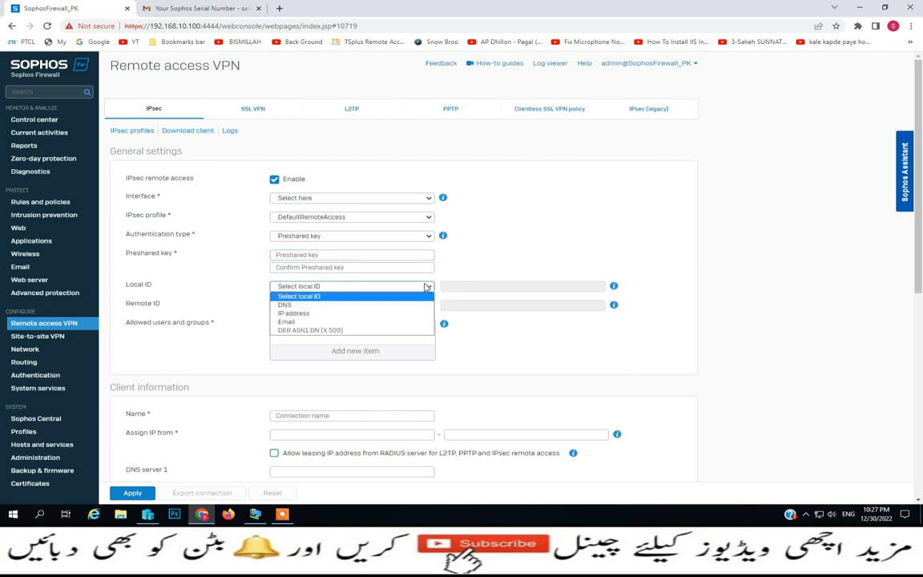
left_click(295, 314)
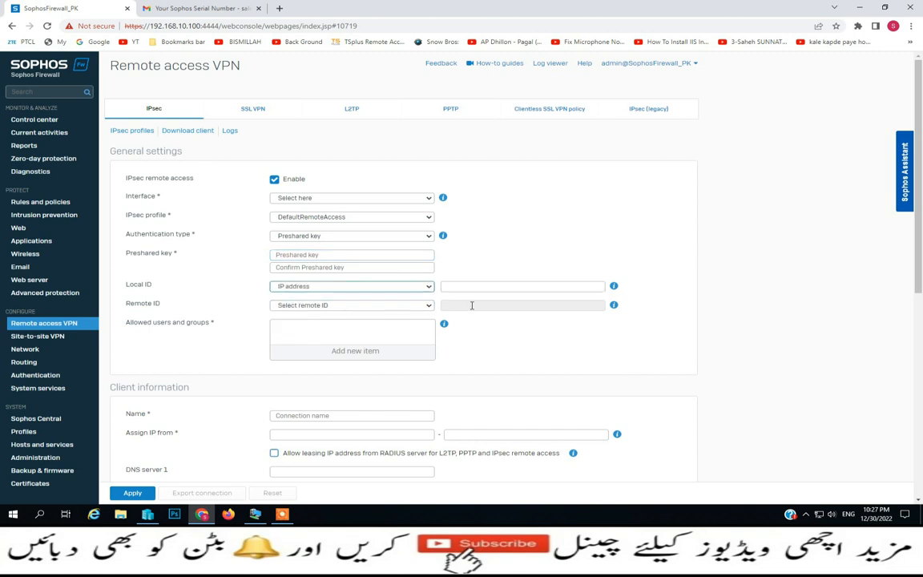
left_click(472, 289)
left_click(429, 287)
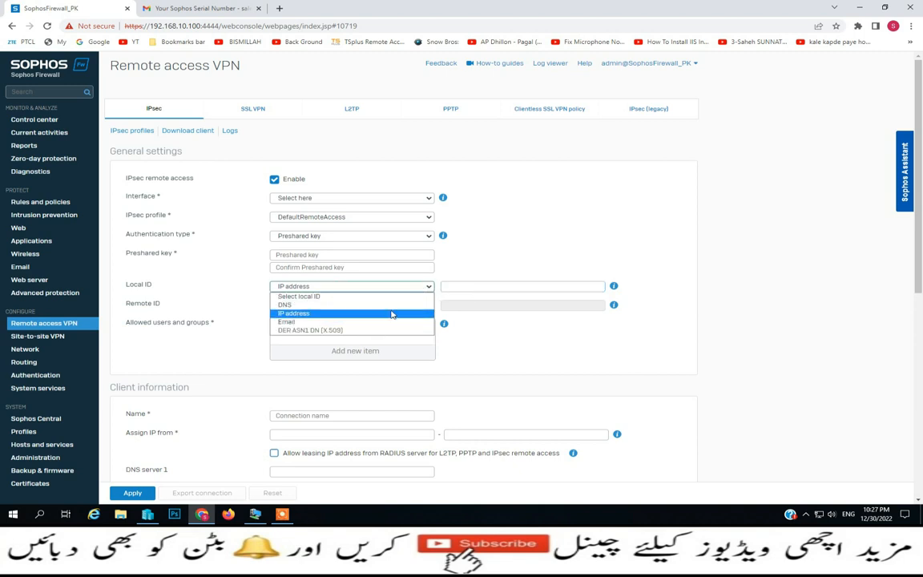
left_click(486, 244)
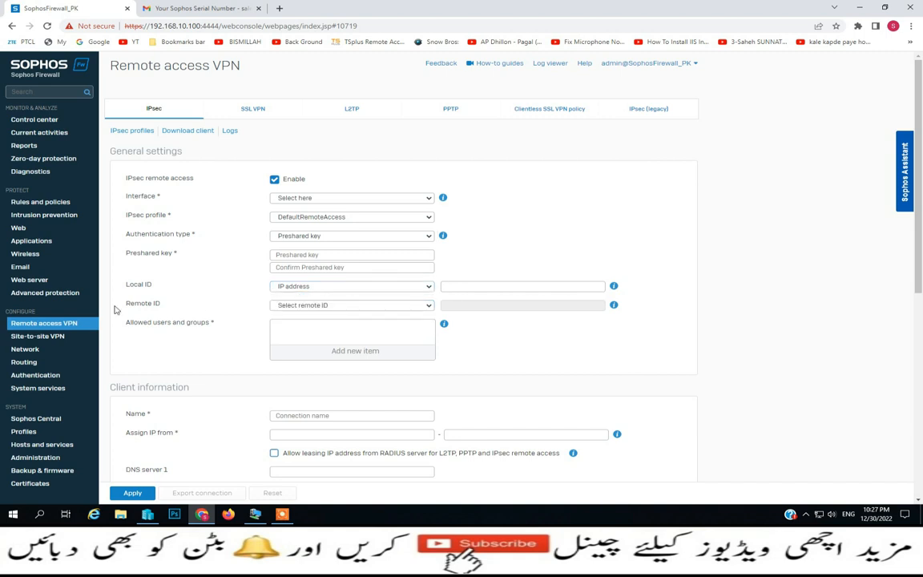
Review the IPsec client connection name and assigned IP range fields, then show the empty SSL VPN policy list
scroll(192, 382, "down", 3)
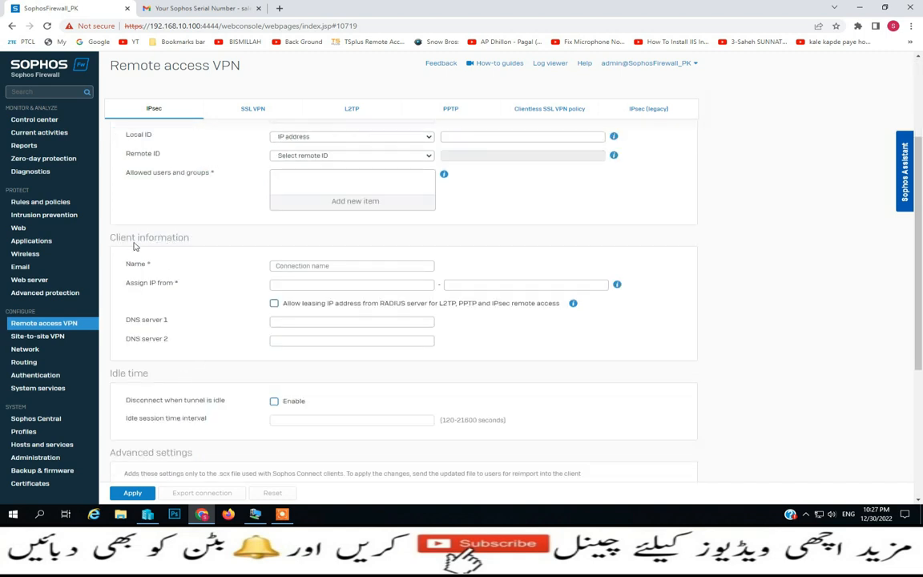
left_click(298, 265)
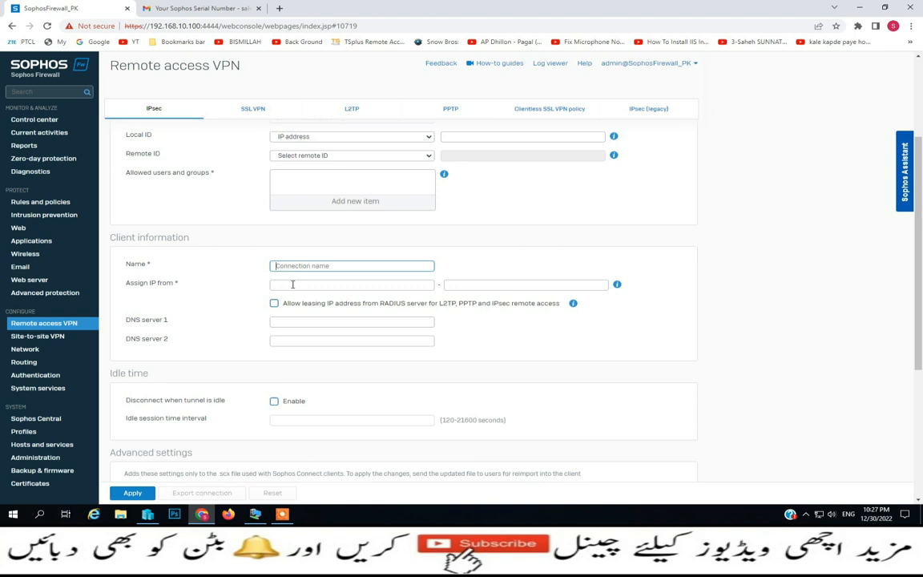
left_click(285, 286)
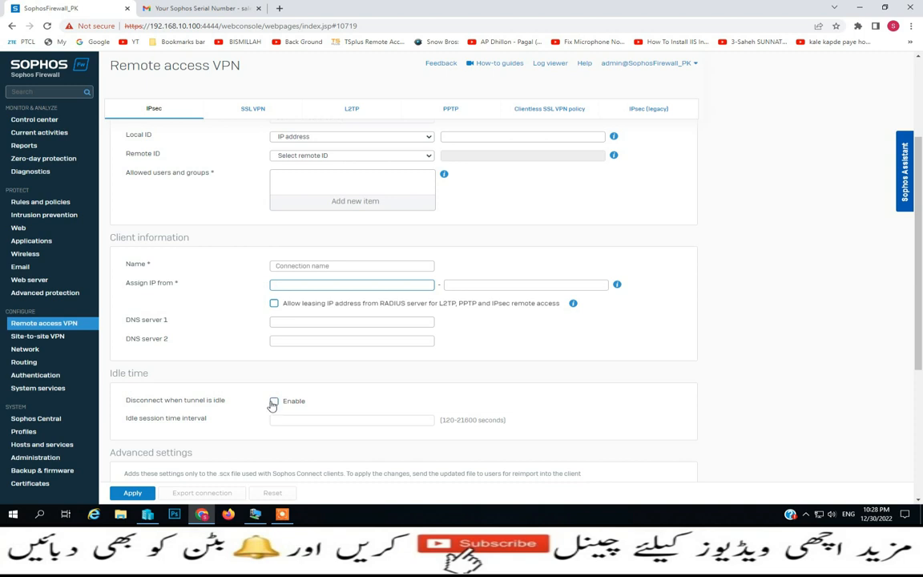
scroll(272, 404, "down", 2)
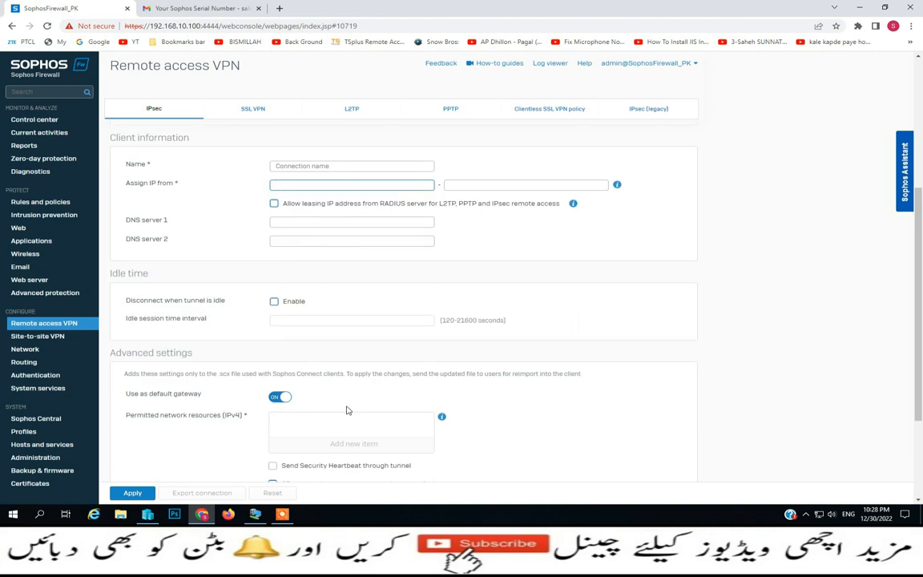
scroll(312, 413, "down", 3)
scroll(343, 404, "up", 8)
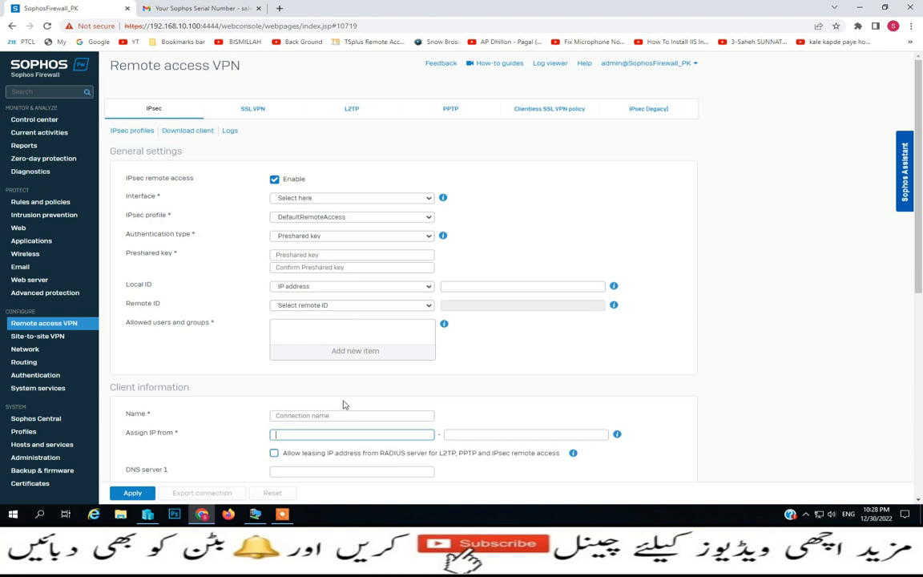
left_click(246, 112)
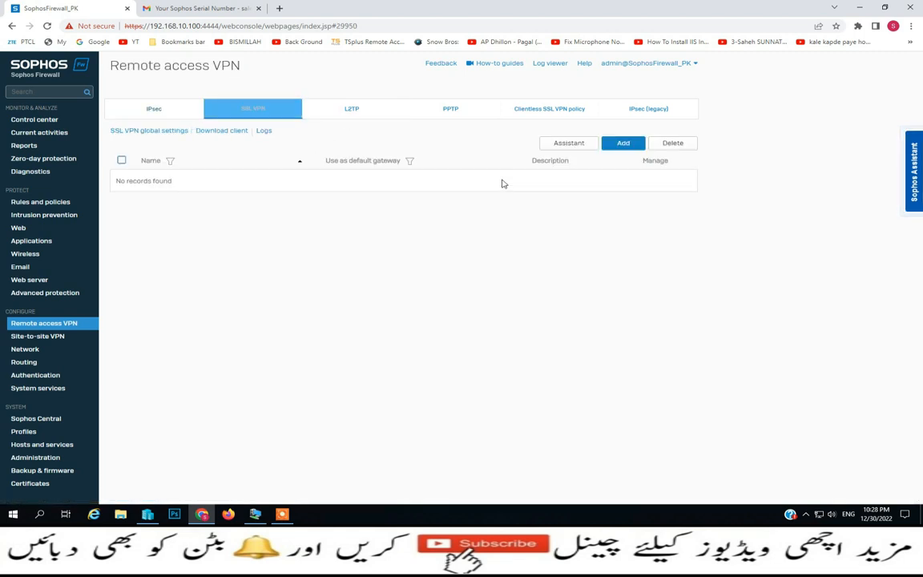
Open a new SSL VPN policy form and scroll through it
left_click(613, 146)
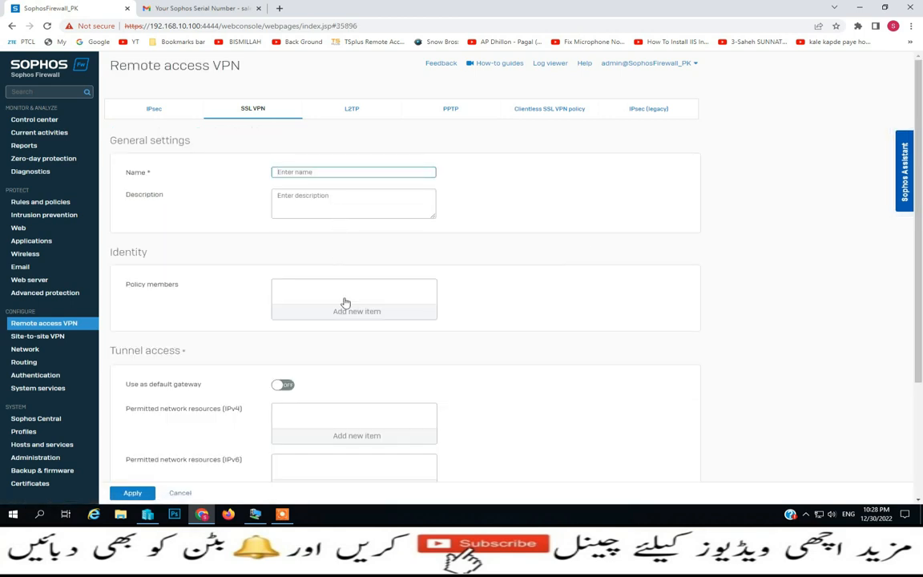
scroll(324, 388, "down", 2)
scroll(323, 389, "up", 3)
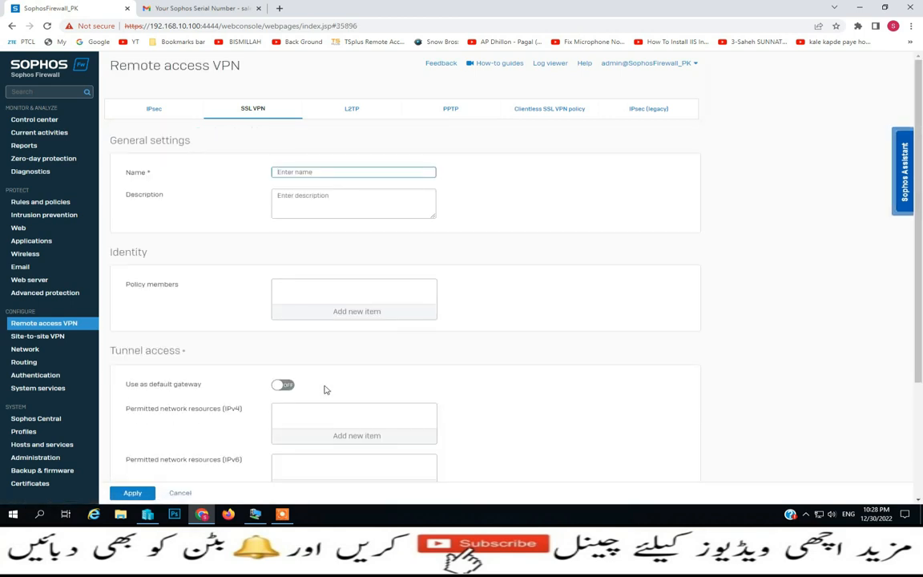
Review the L2TP, PPTP, Clientless SSL VPN and IPsec (legacy) tabs, then go to Site-to-site VPN
left_click(349, 111)
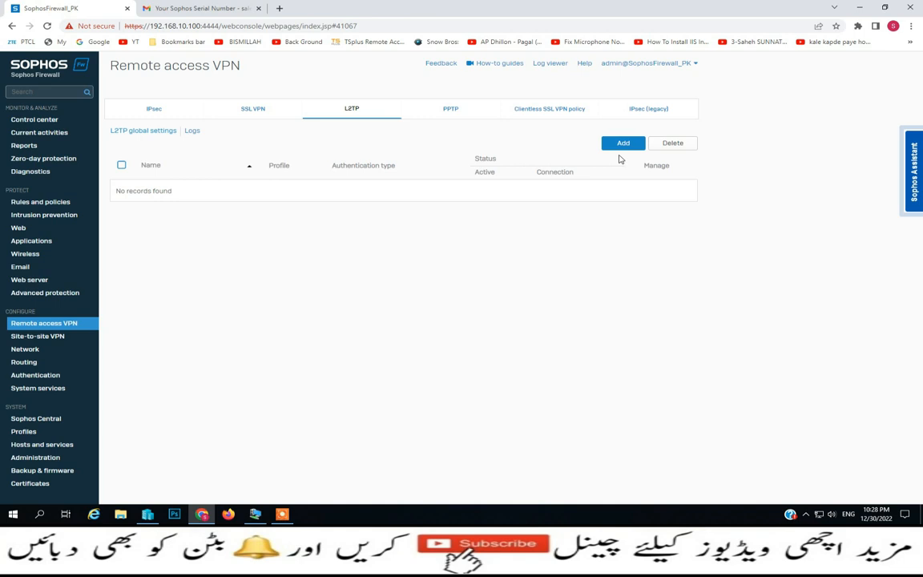
left_click(449, 115)
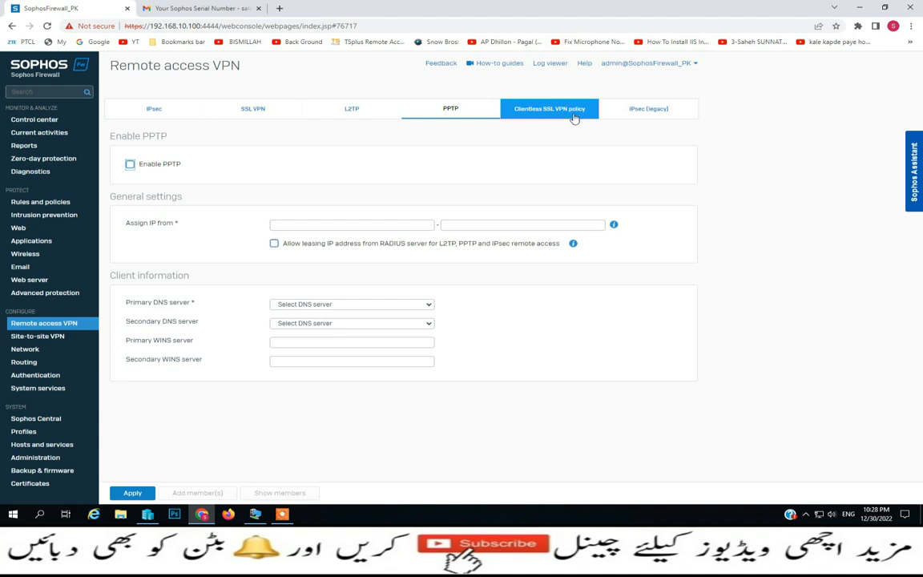
left_click(576, 118)
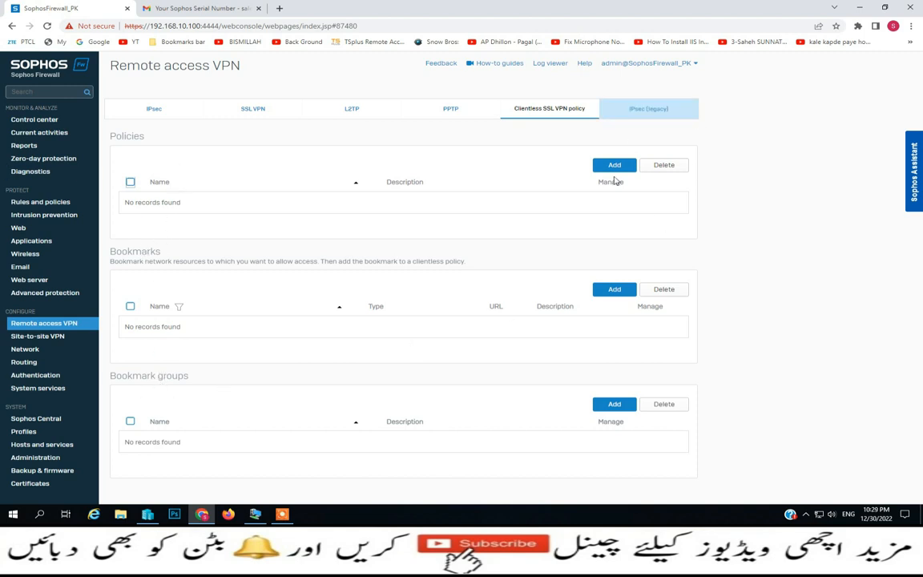
left_click(648, 119)
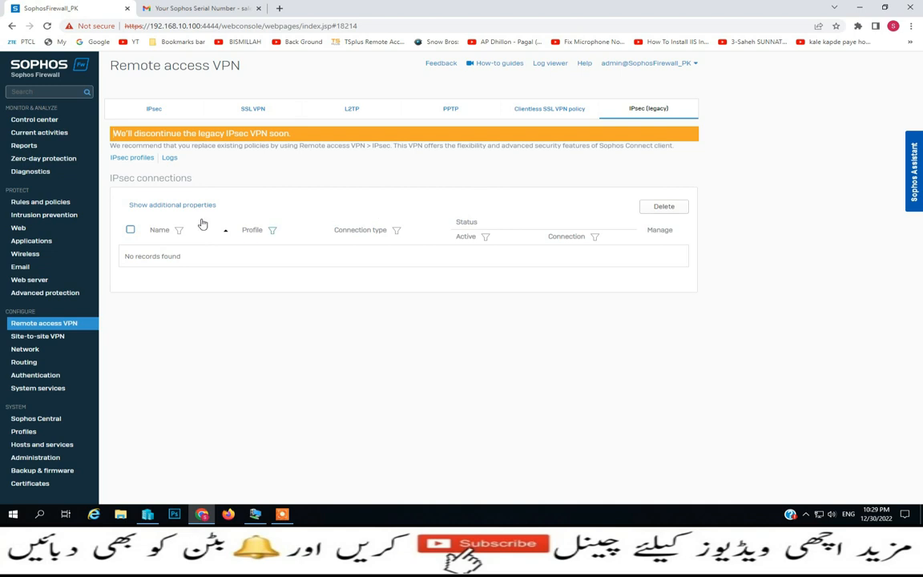
left_click(44, 338)
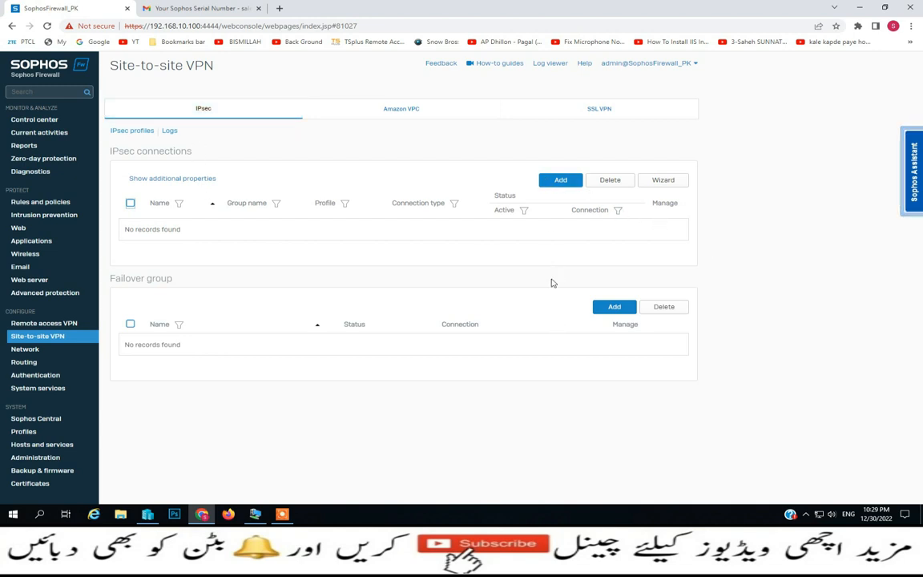
Look over the Amazon VPC and SSL VPN site-to-site tabs, then move to Network interfaces
left_click(396, 115)
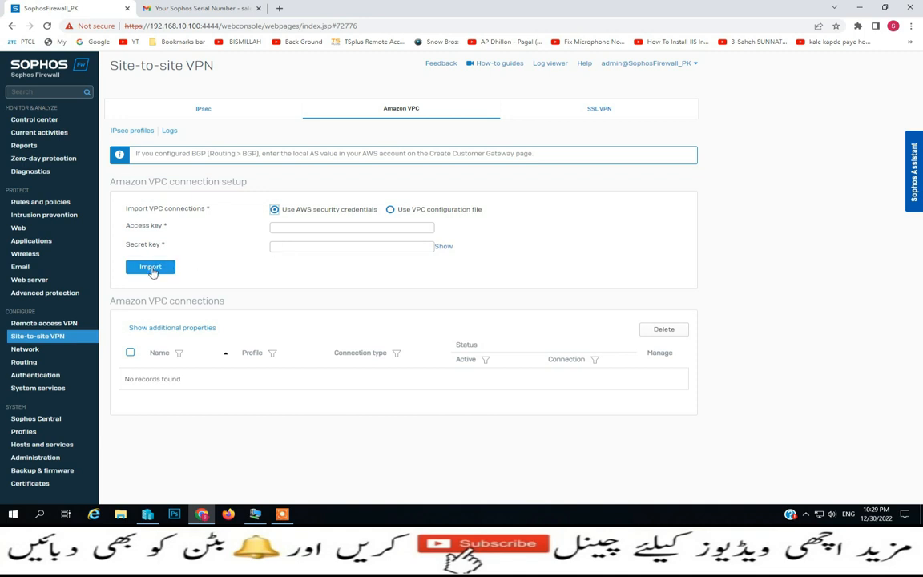
left_click(609, 112)
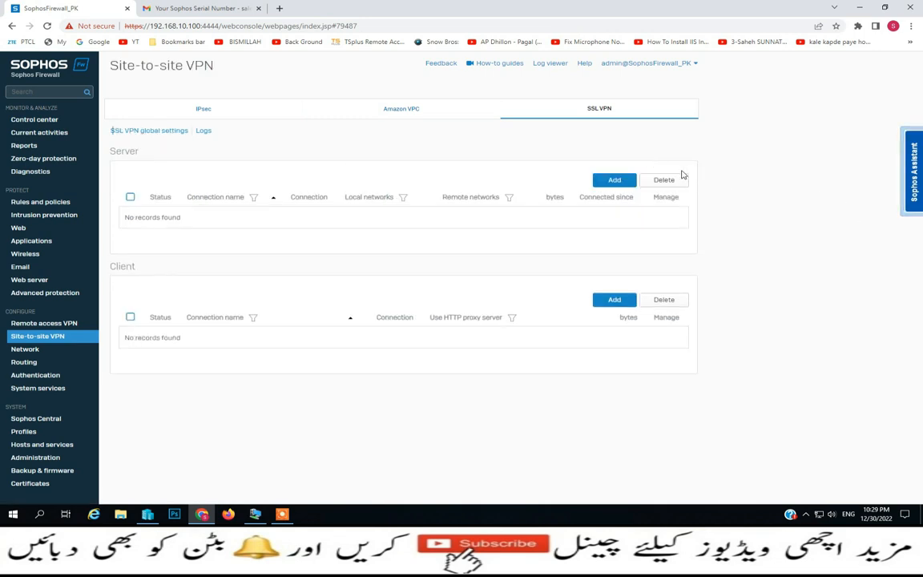
left_click(24, 349)
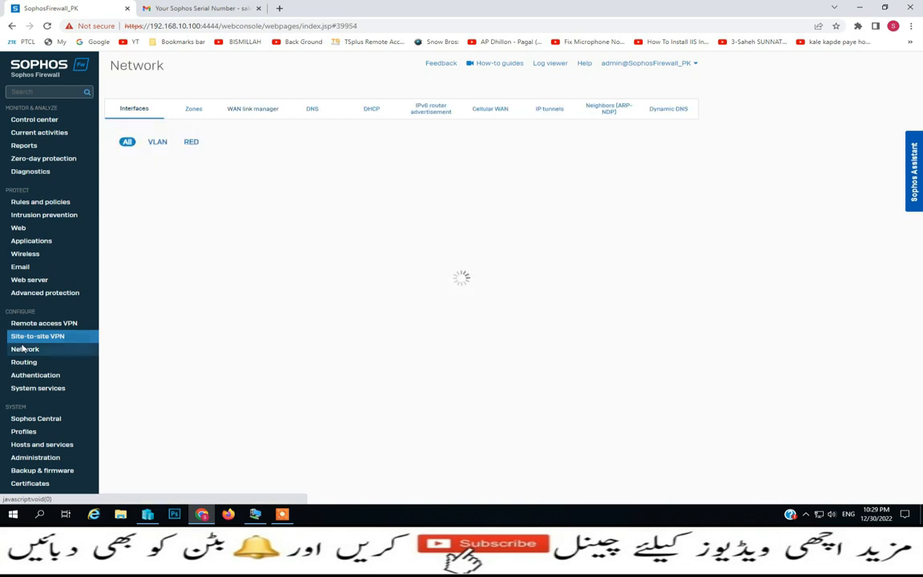
Filter interfaces by VLAN then RED, and attempt Add RED, dismissing the configuration warning
left_click(157, 142)
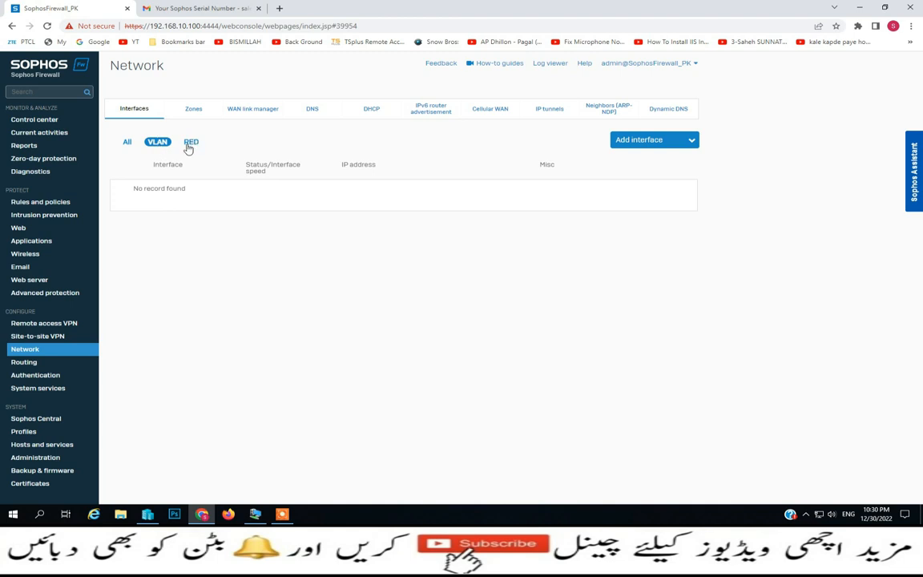
left_click(191, 144)
left_click(633, 141)
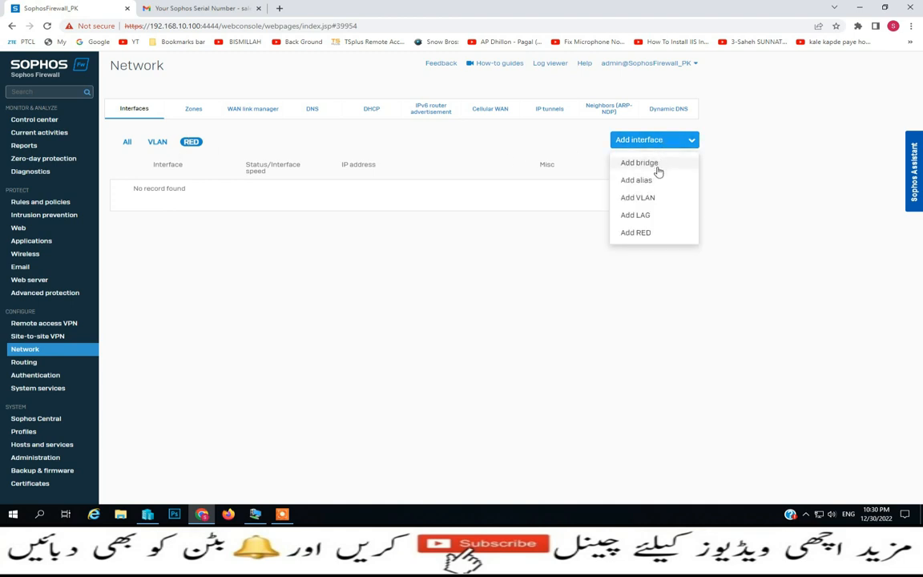
left_click(635, 233)
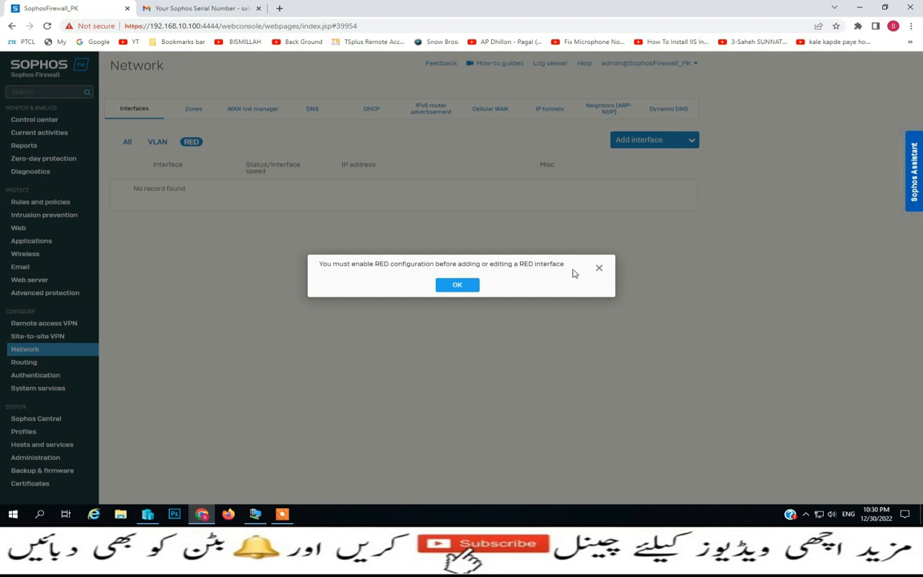
left_click(598, 270)
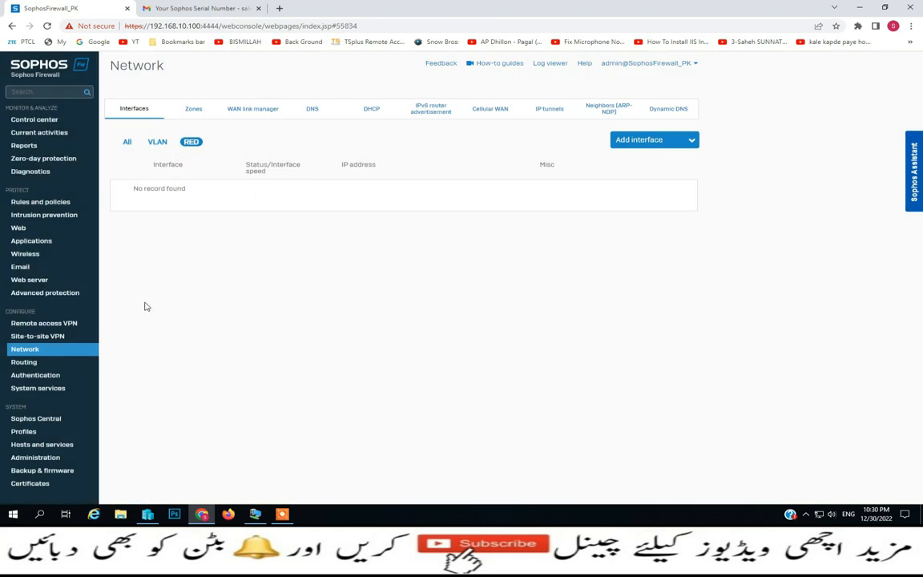
Turn on RED status in System services and accept the Sophos End User Terms of Use
left_click(50, 388)
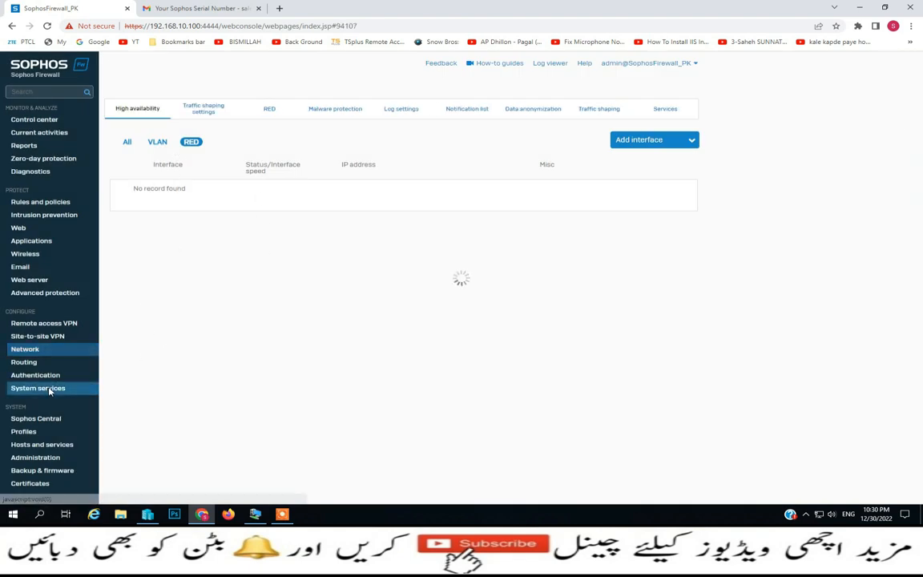
left_click(273, 116)
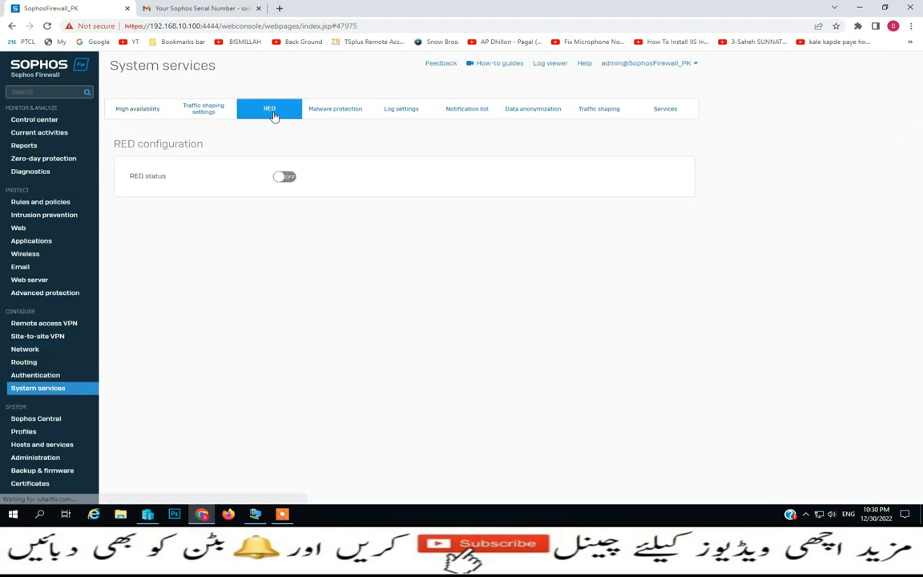
left_click(290, 178)
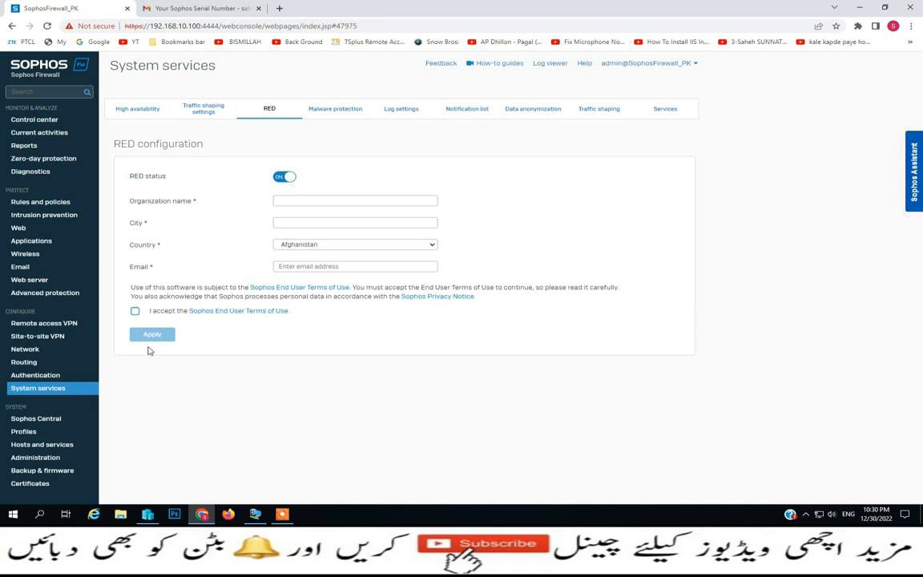
left_click(135, 311)
Enter city Islamabad, country Pakistan and the saved contact e-mail, apply, and return to Network
left_click(320, 202)
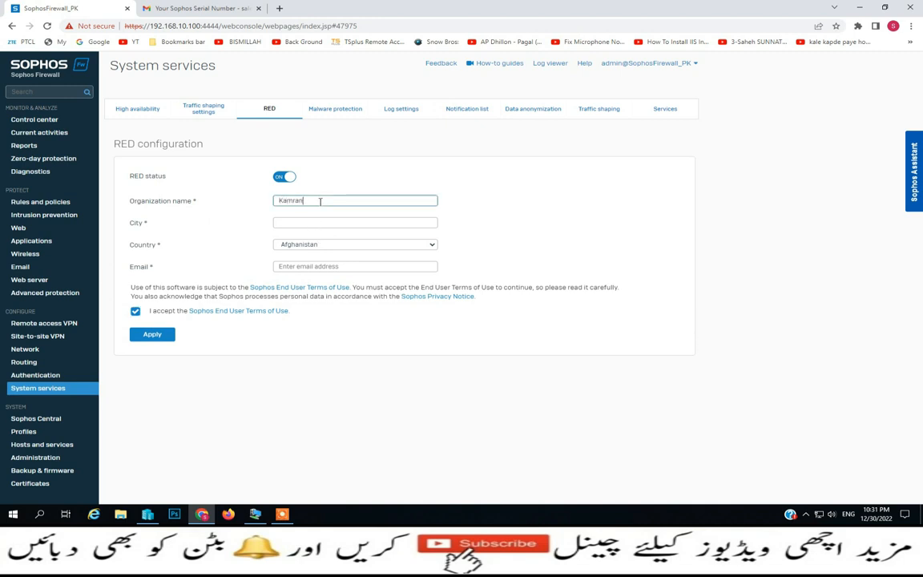
key("Tab")
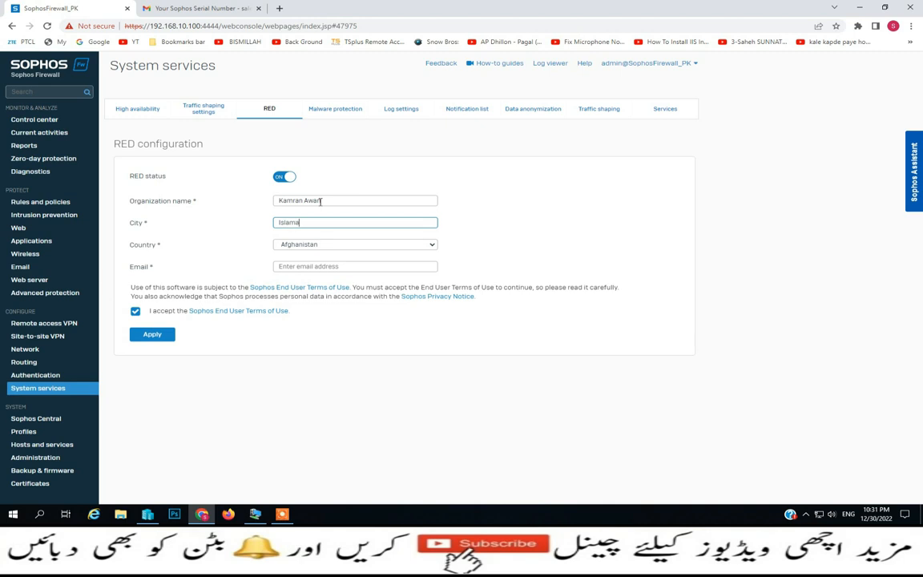
type("Islamabad")
left_click(427, 244)
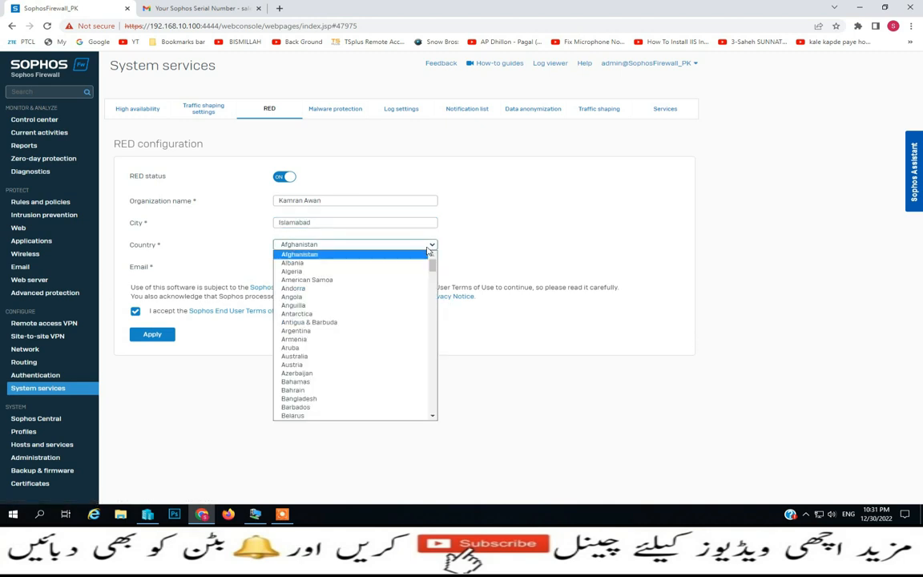
key("p")
left_click(319, 410)
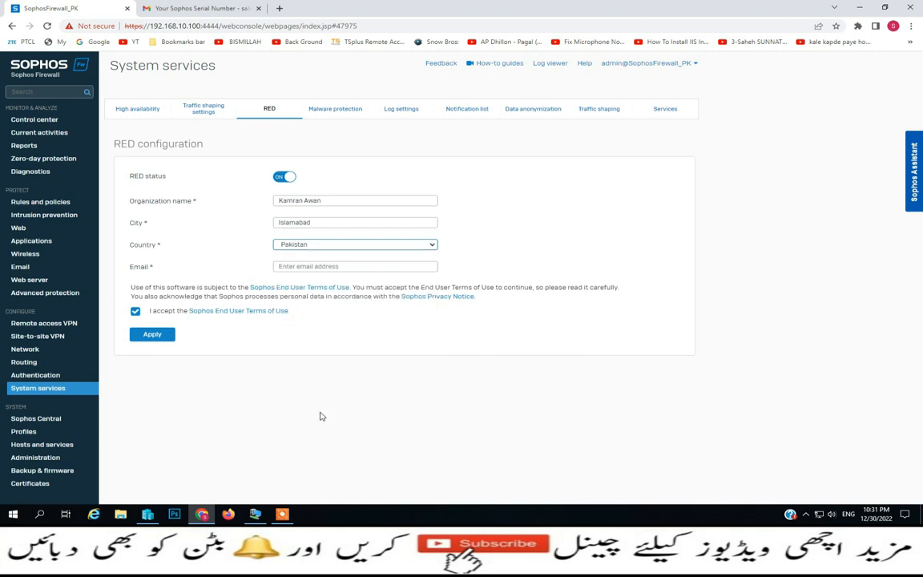
left_click(314, 267)
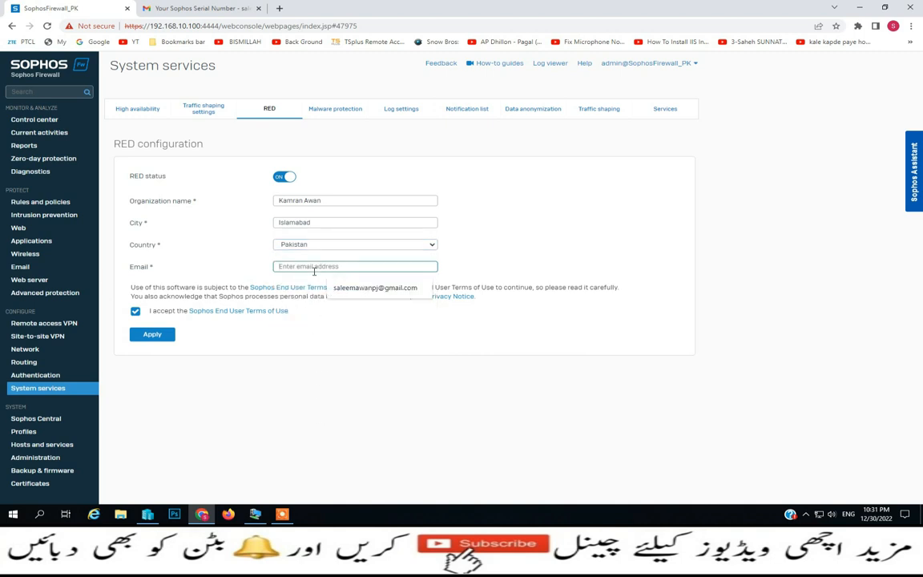
left_click(375, 288)
left_click(135, 339)
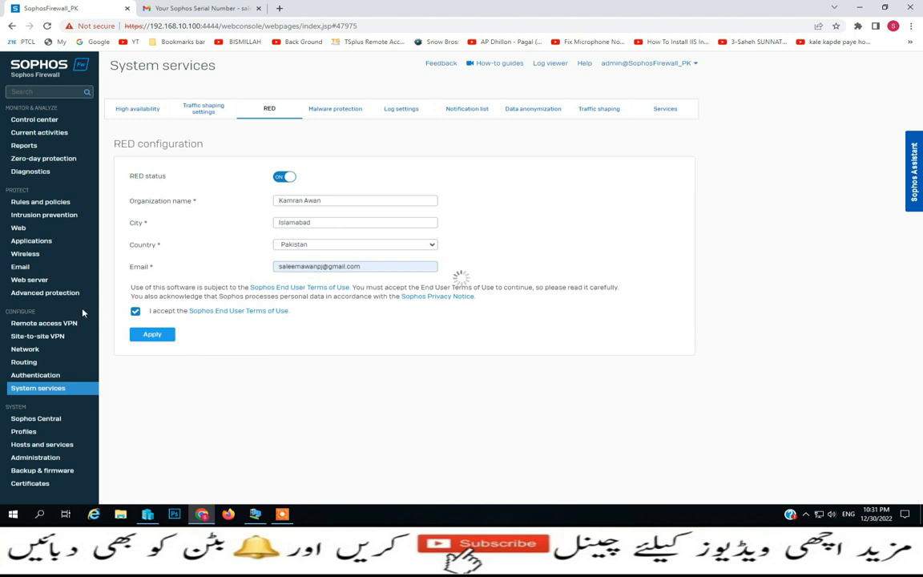
left_click(25, 349)
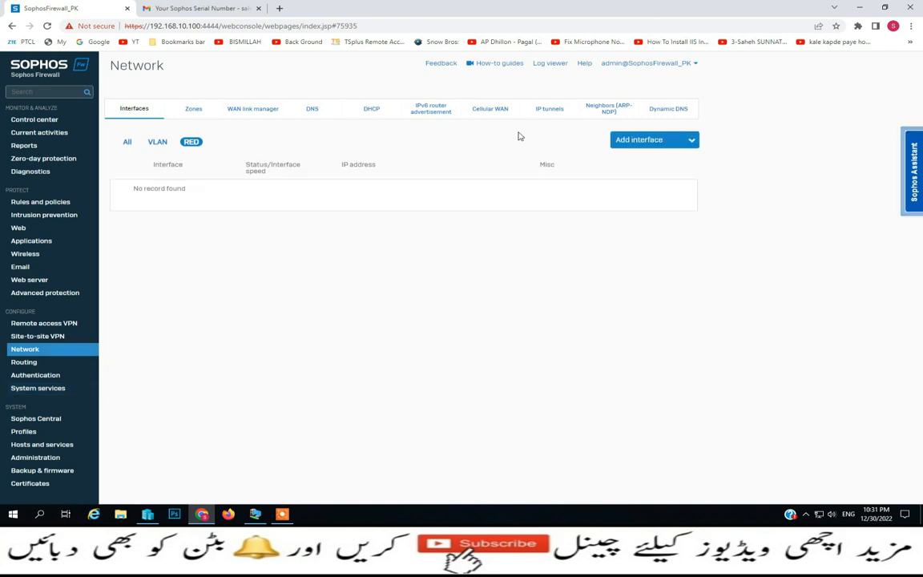
left_click(633, 140)
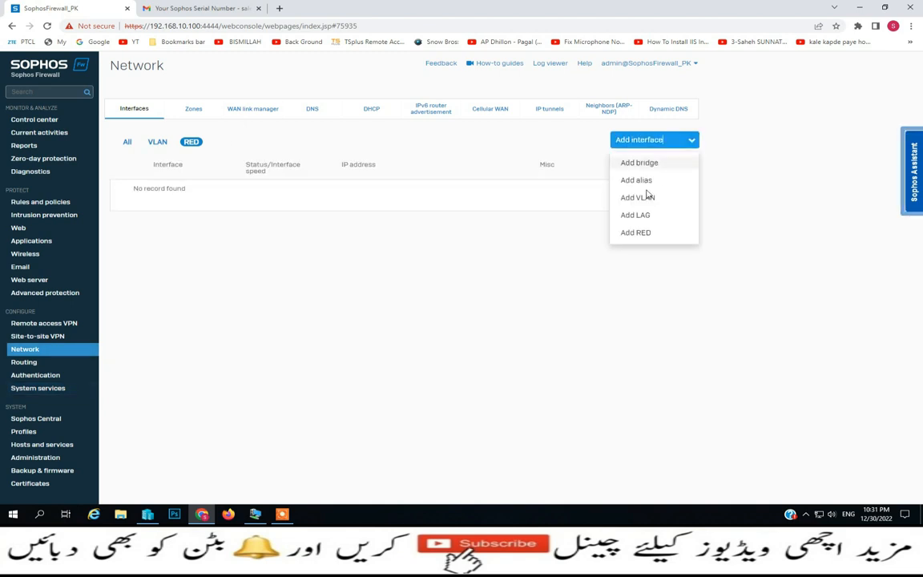
left_click(636, 233)
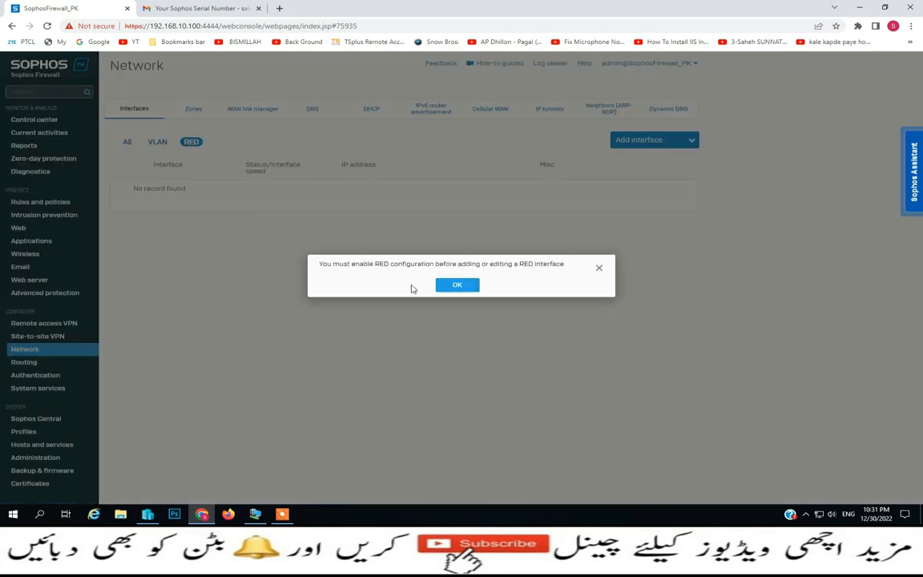
left_click(458, 287)
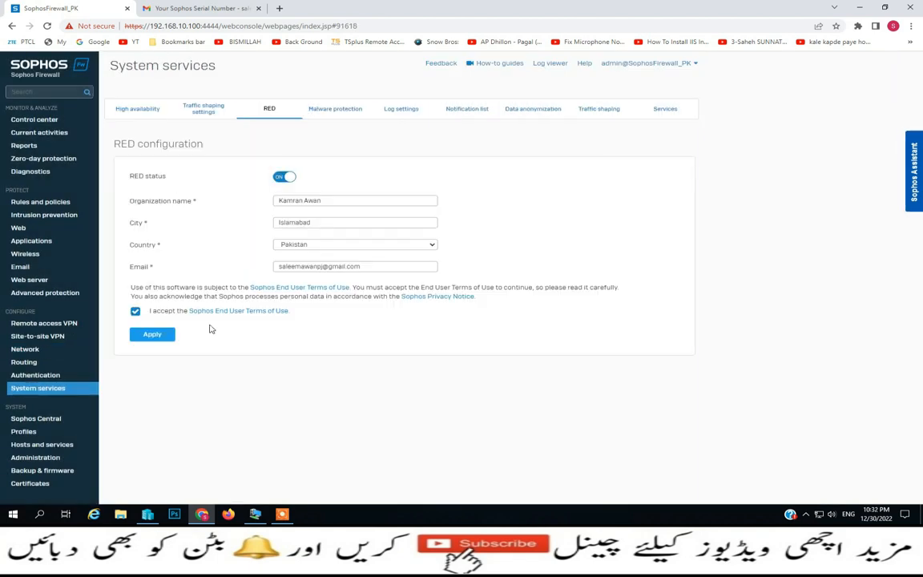
left_click(152, 334)
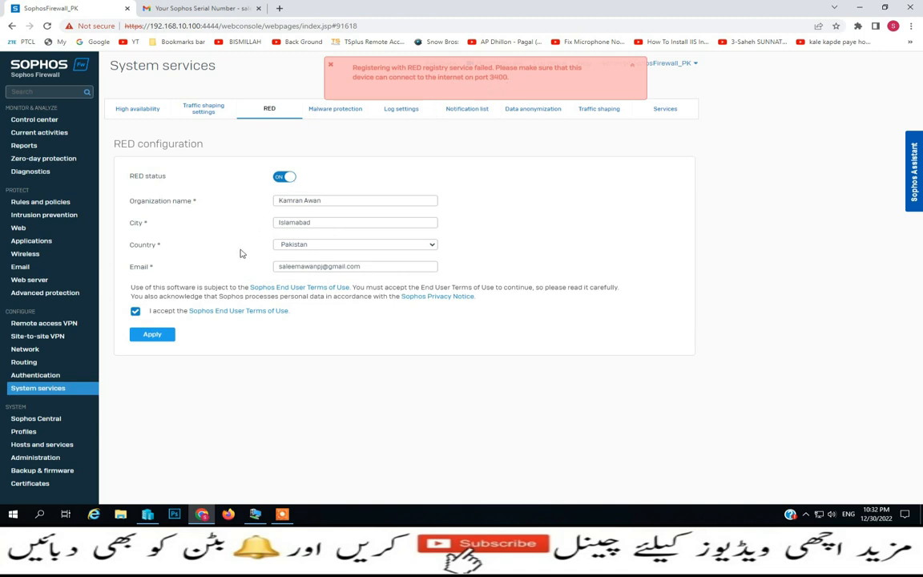
left_click(25, 350)
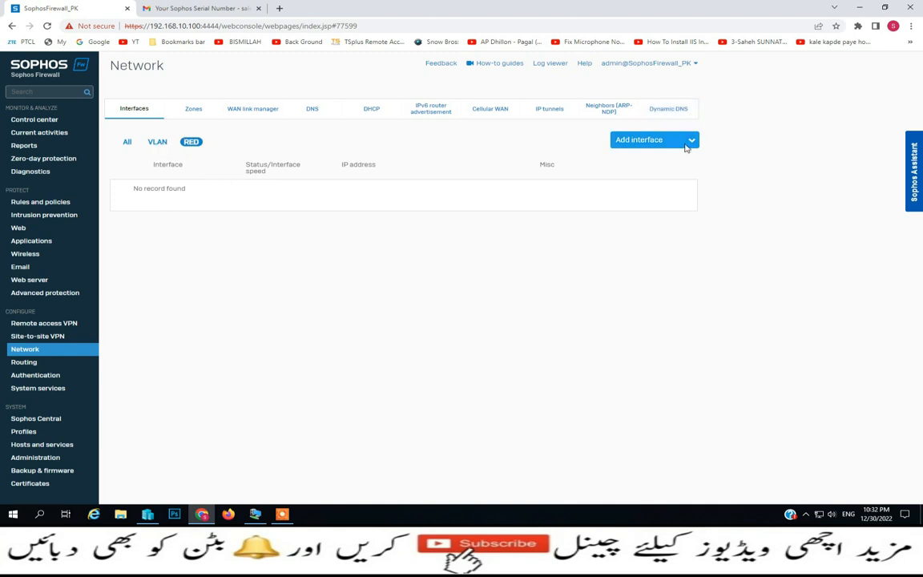
Browse the Network page's Zones, WAN link manager and DNS tabs
left_click(691, 140)
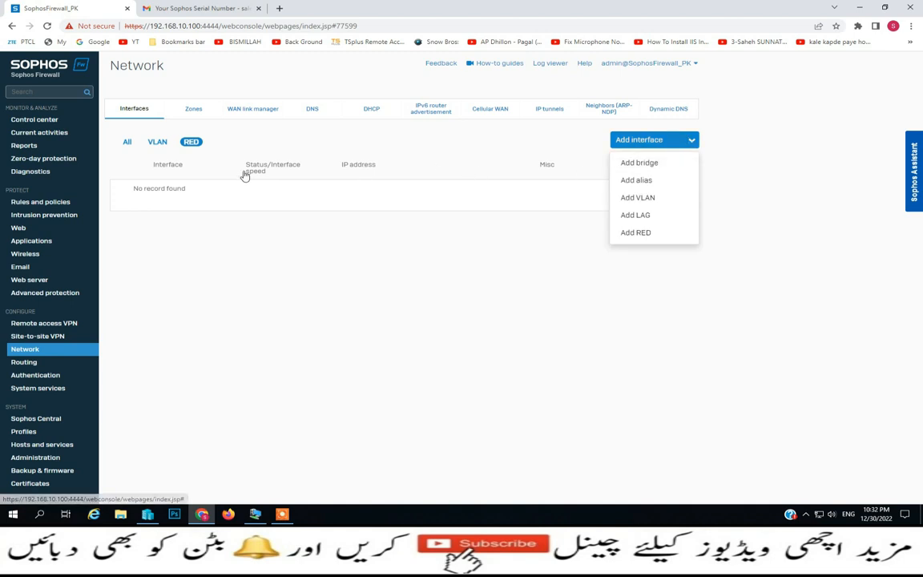
left_click(192, 111)
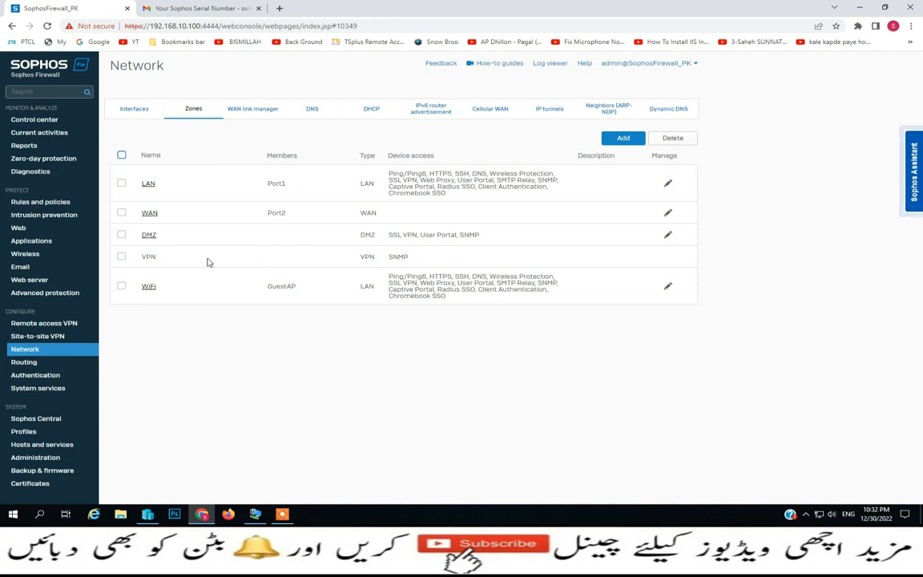
left_click(244, 114)
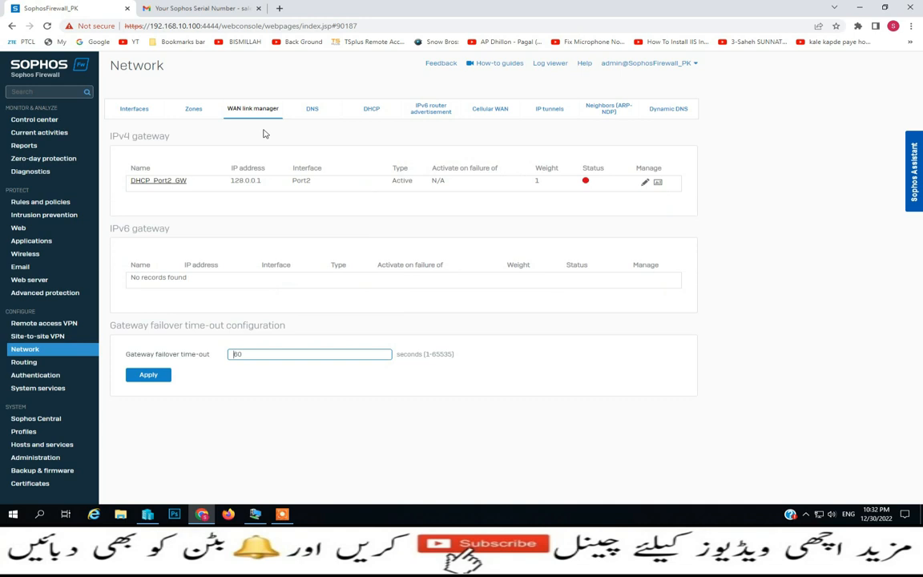
left_click(321, 110)
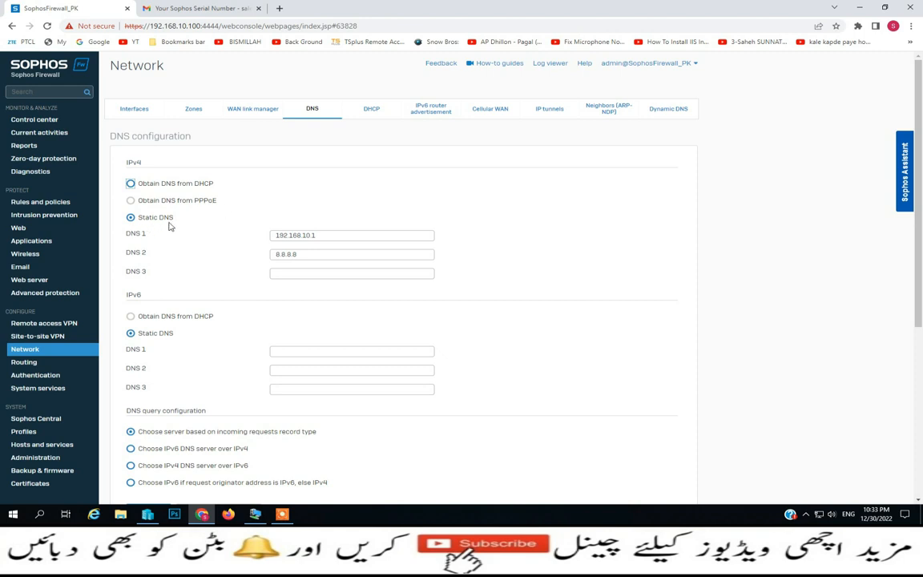
Add 8.8.4.4 as the third IPv4 DNS server, apply it, and switch to the DHCP tab
left_click(300, 273)
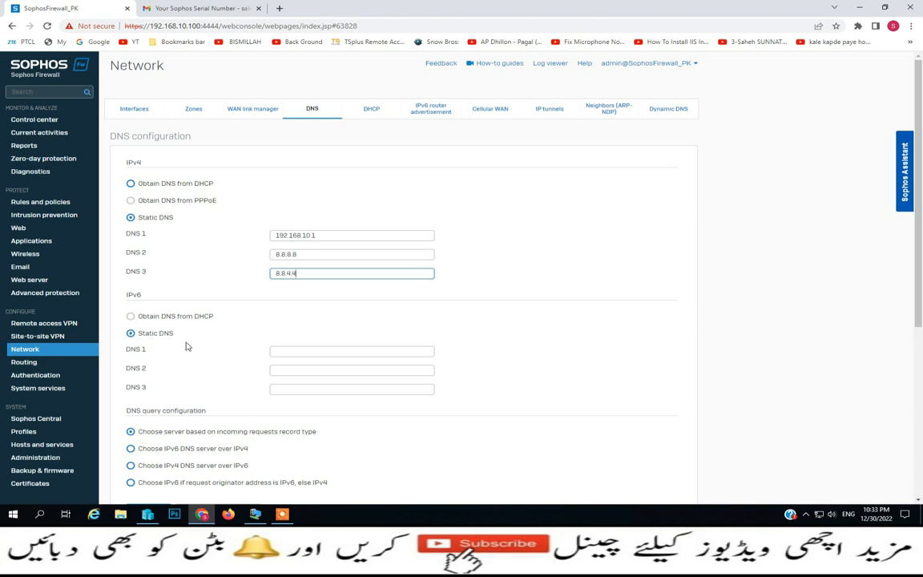
left_click(297, 353)
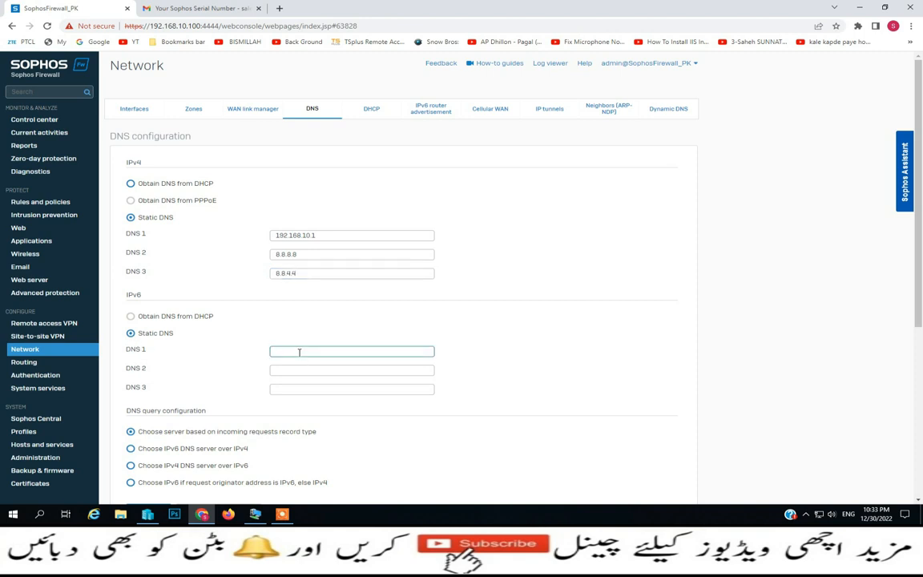
scroll(299, 352, "down", 2)
left_click(149, 410)
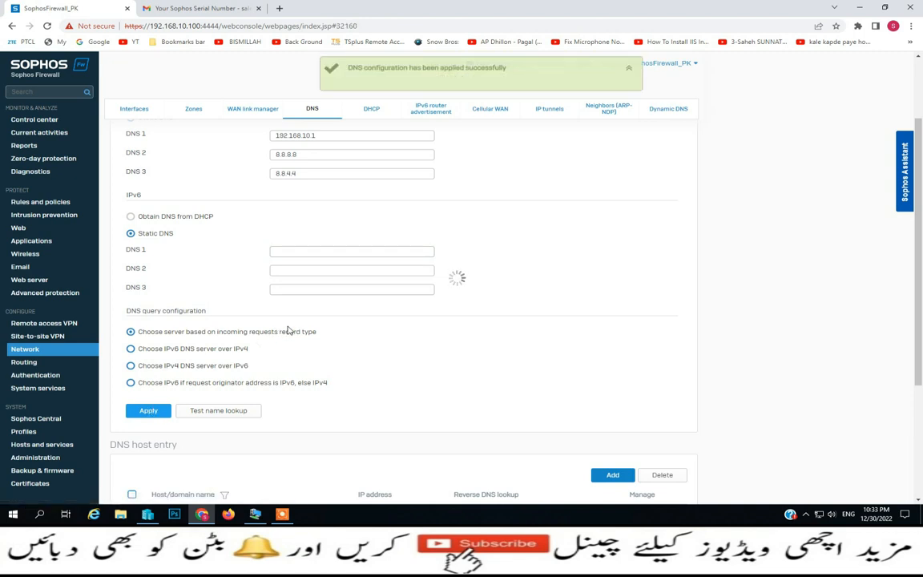
left_click(377, 112)
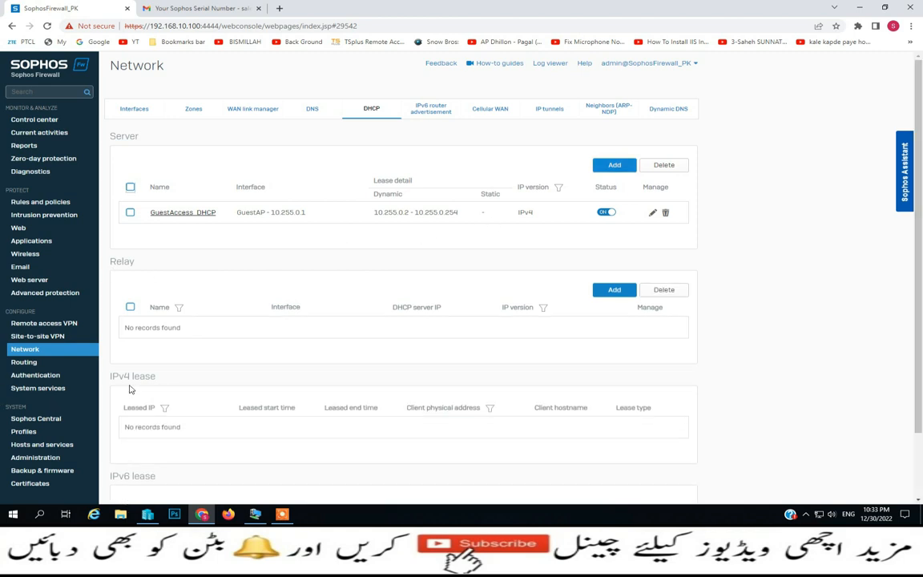
Review the IPv6 router advertisement, Neighbors and Dynamic DNS tabs and the new-host form, then go to Routing
scroll(187, 397, "down", 1)
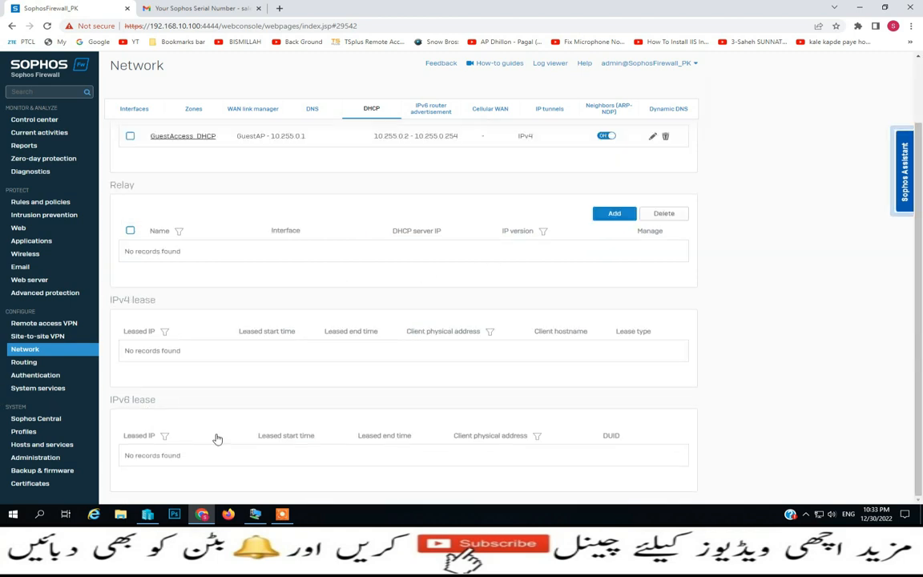
scroll(593, 353, "up", 1)
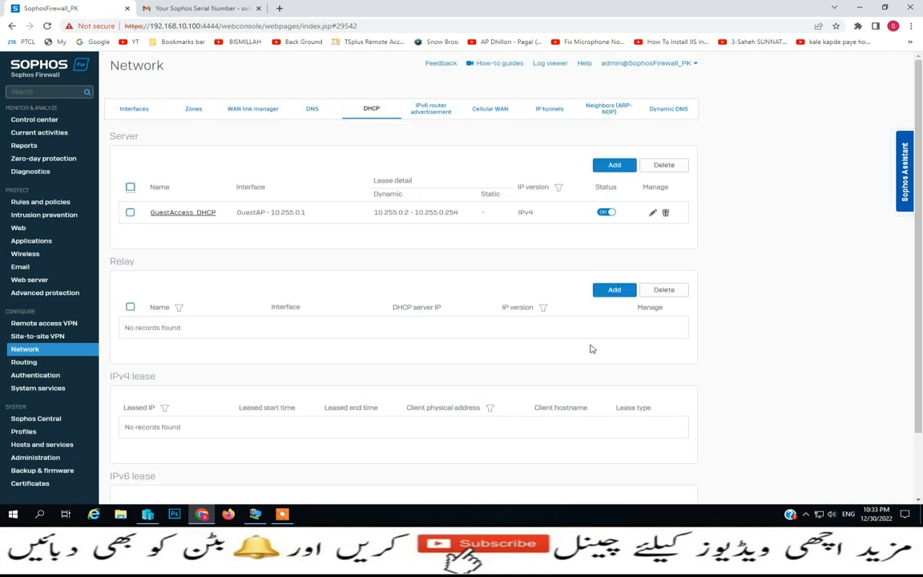
left_click(446, 114)
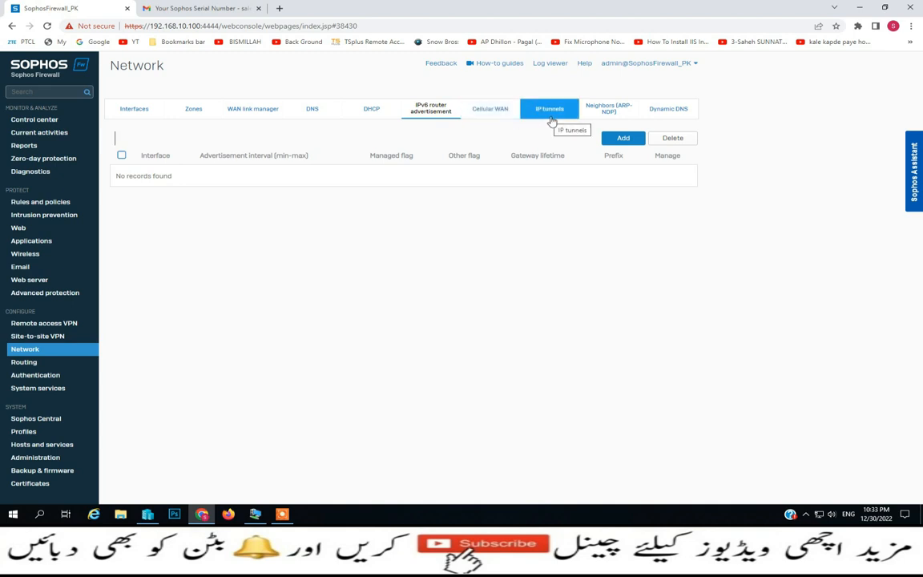
left_click(622, 113)
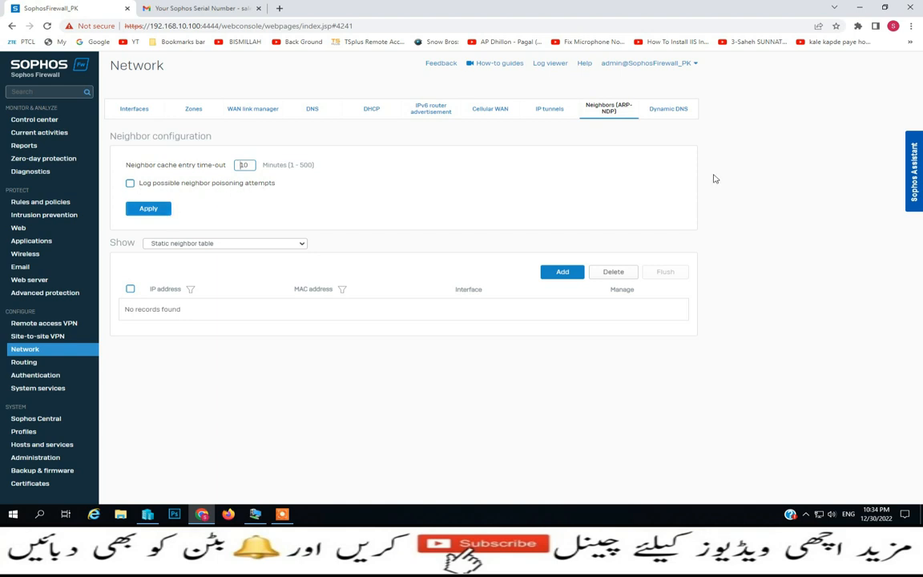
left_click(669, 108)
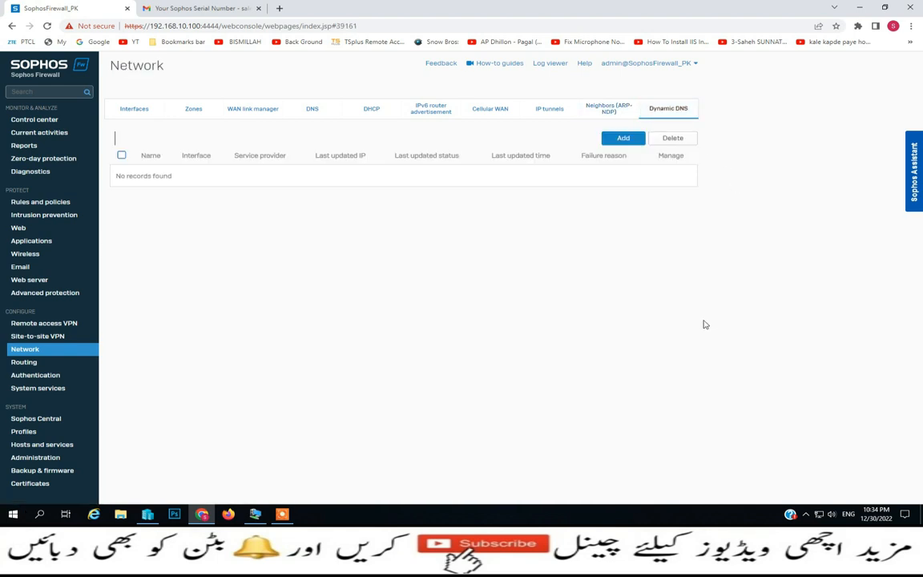
left_click(638, 140)
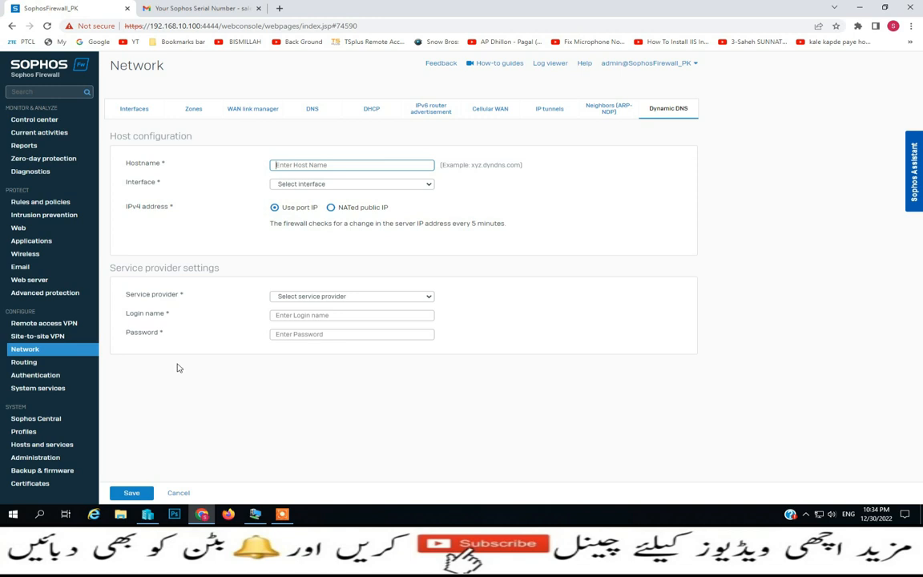
left_click(29, 362)
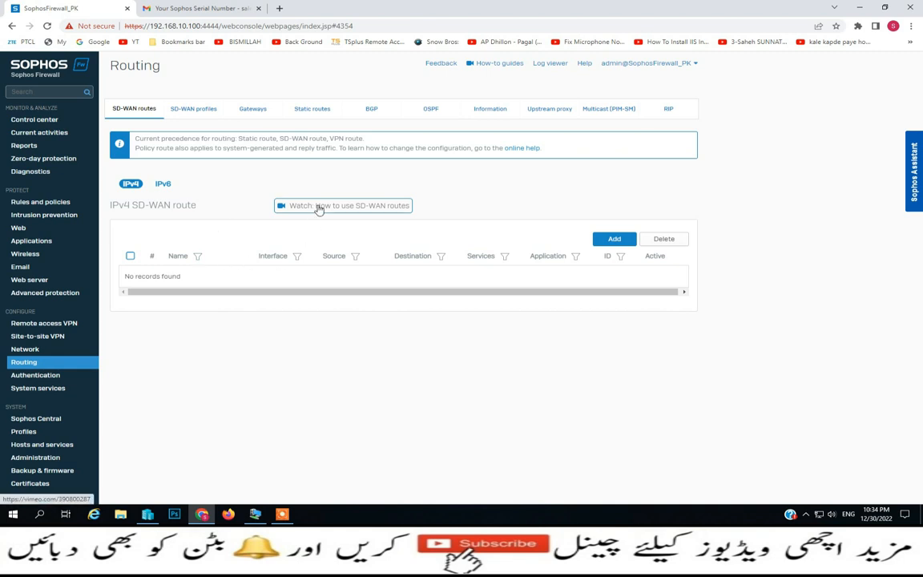
Start a new SD-WAN route and cancel the form without saving
left_click(623, 242)
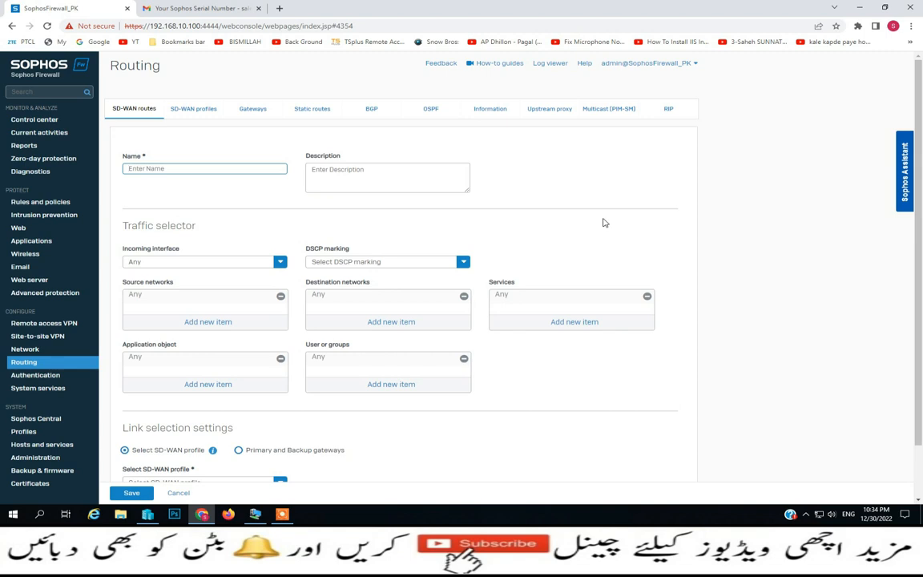
scroll(160, 486, "down", 1)
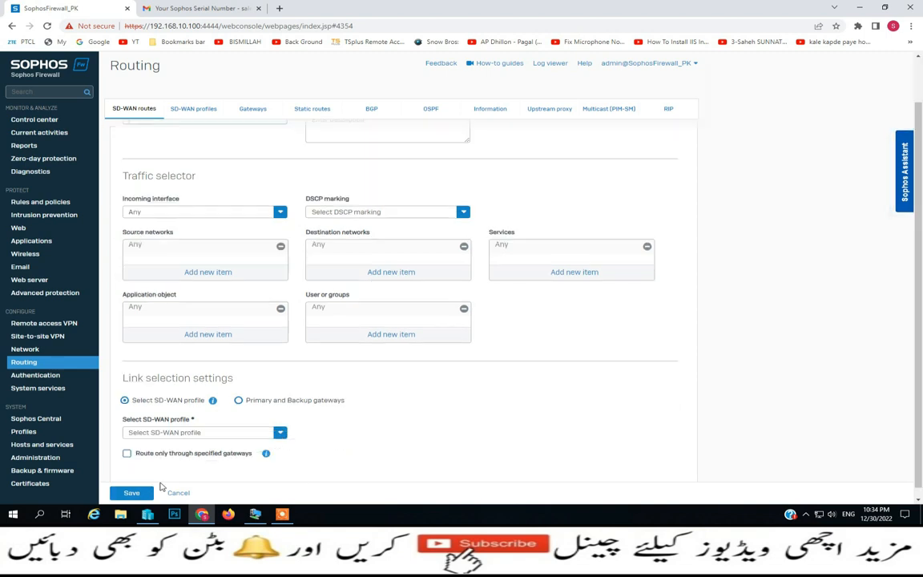
left_click(178, 493)
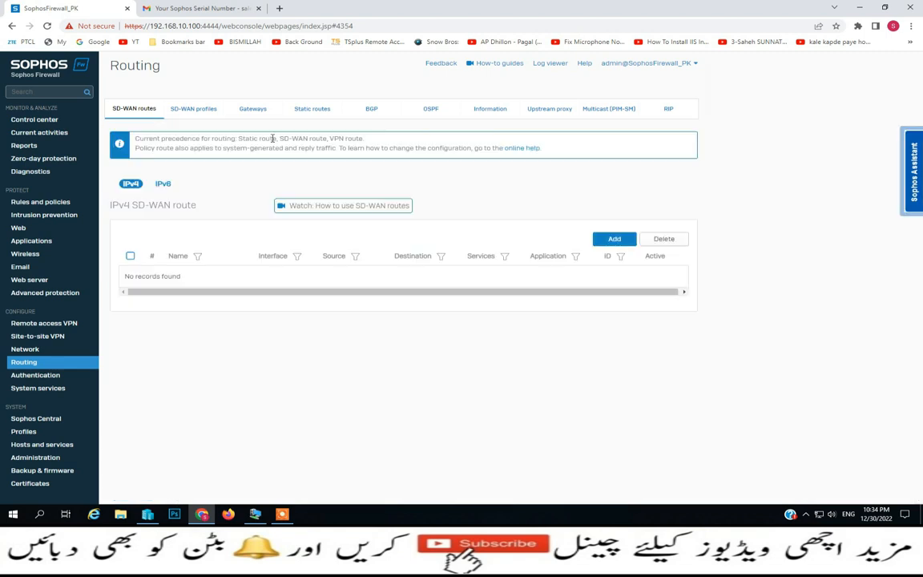
Review the SD-WAN profiles, Gateways, Static routes and BGP tabs
left_click(190, 116)
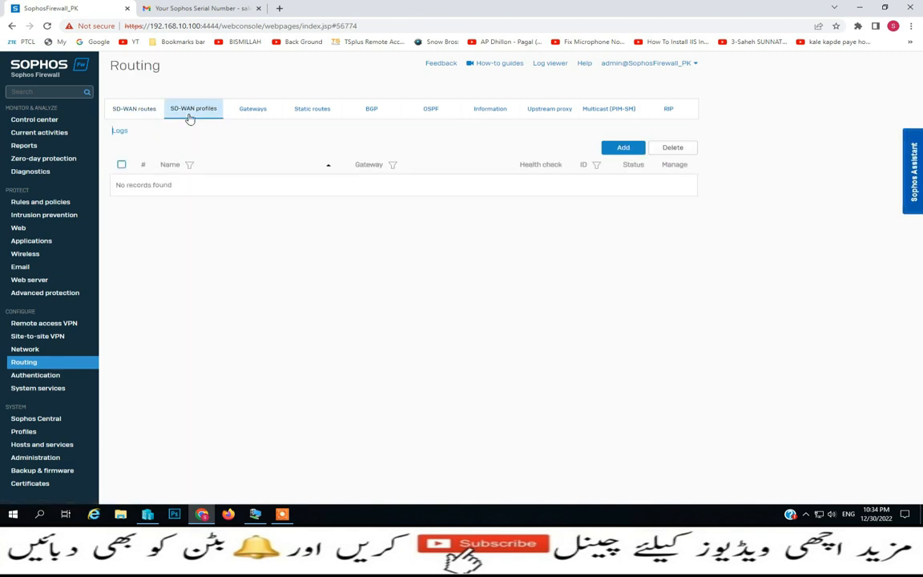
left_click(270, 115)
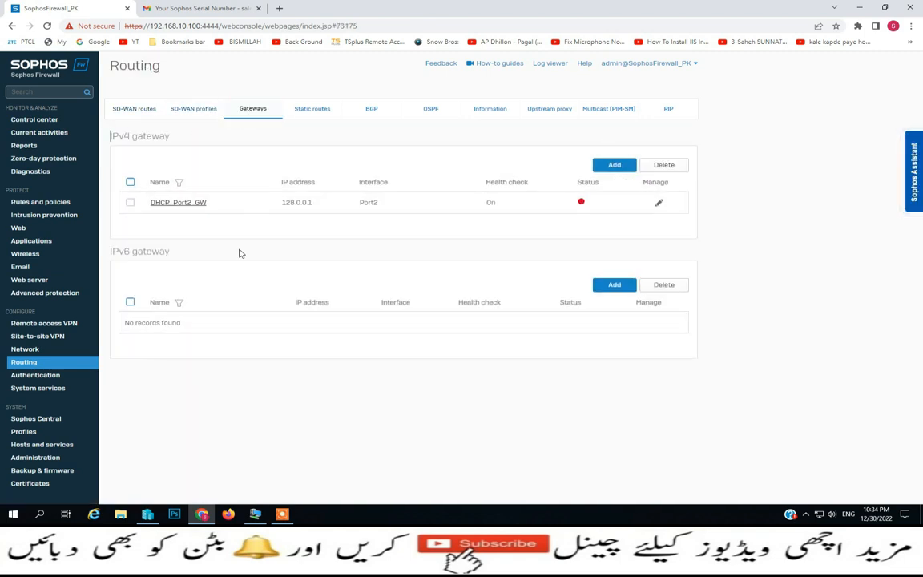
left_click(302, 114)
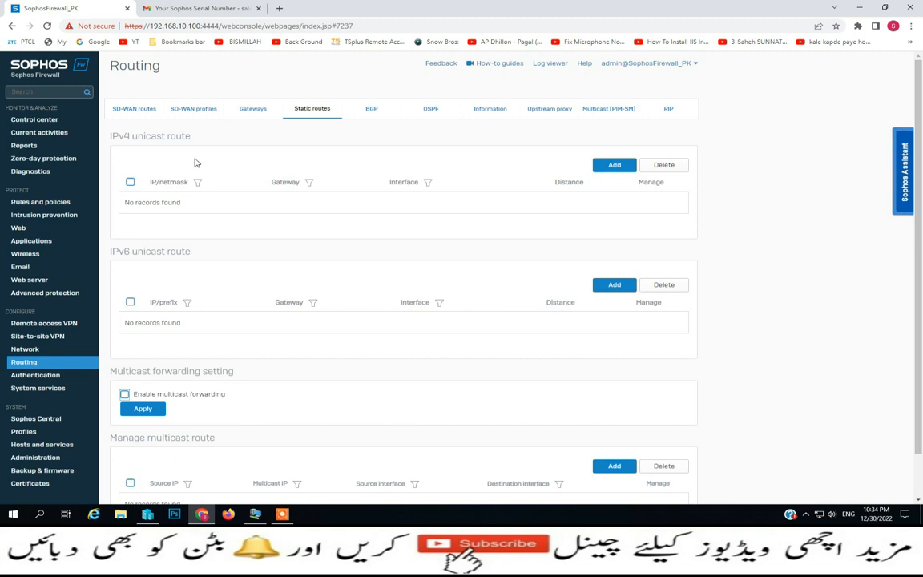
left_click(369, 112)
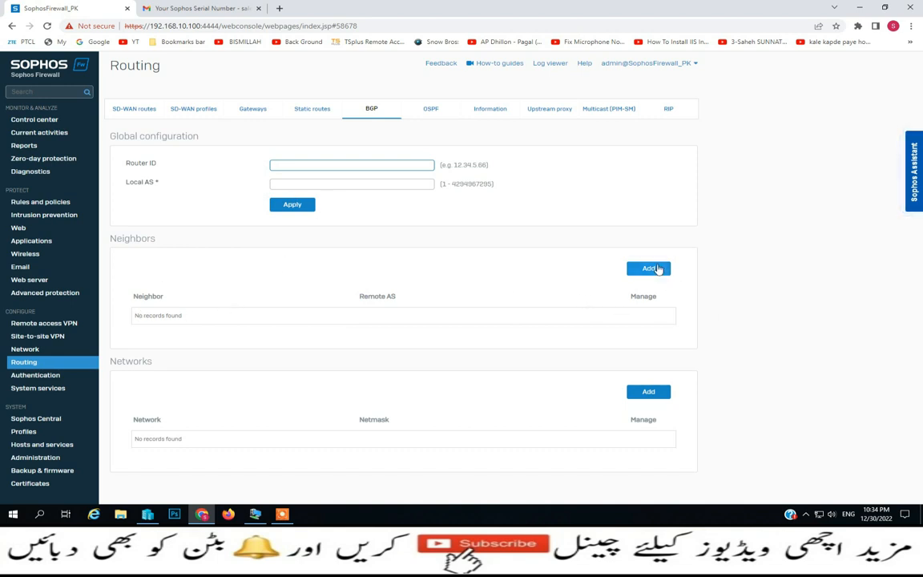
Cancel a BGP neighbor form, check OSPF advanced settings, then view the routing Information tab
left_click(655, 269)
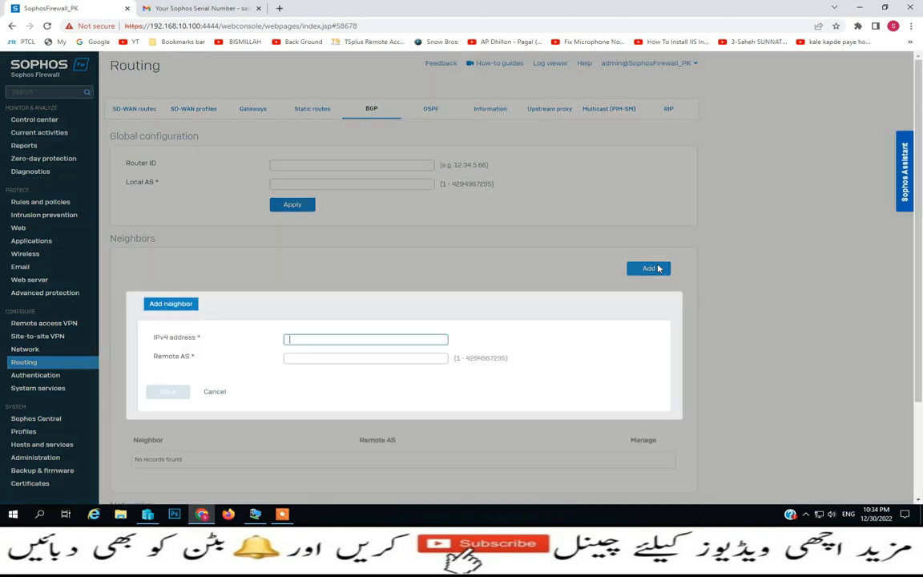
left_click(215, 392)
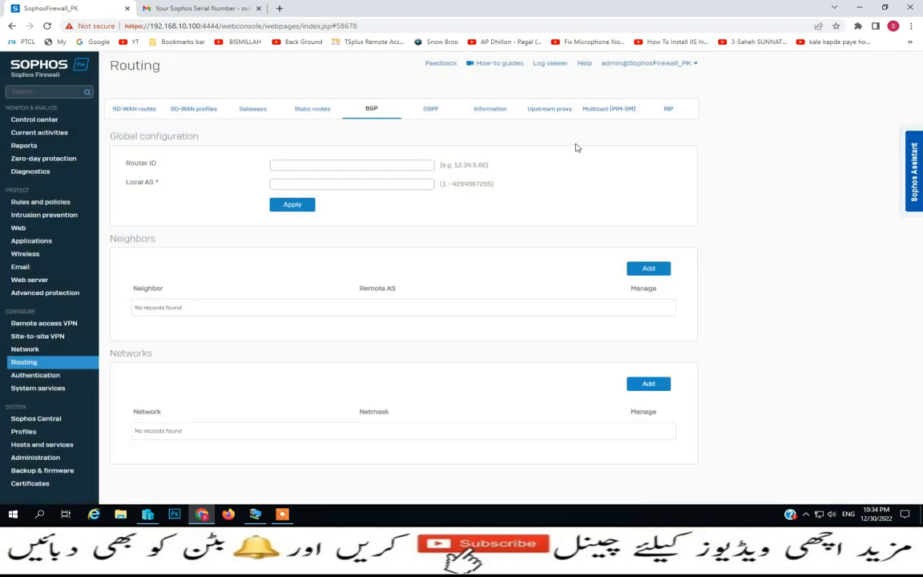
left_click(430, 108)
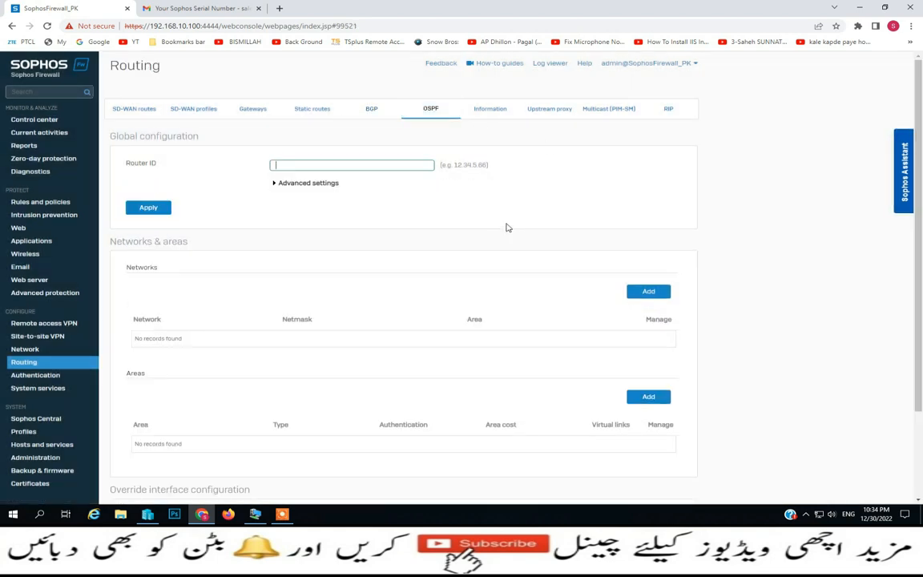
left_click(324, 183)
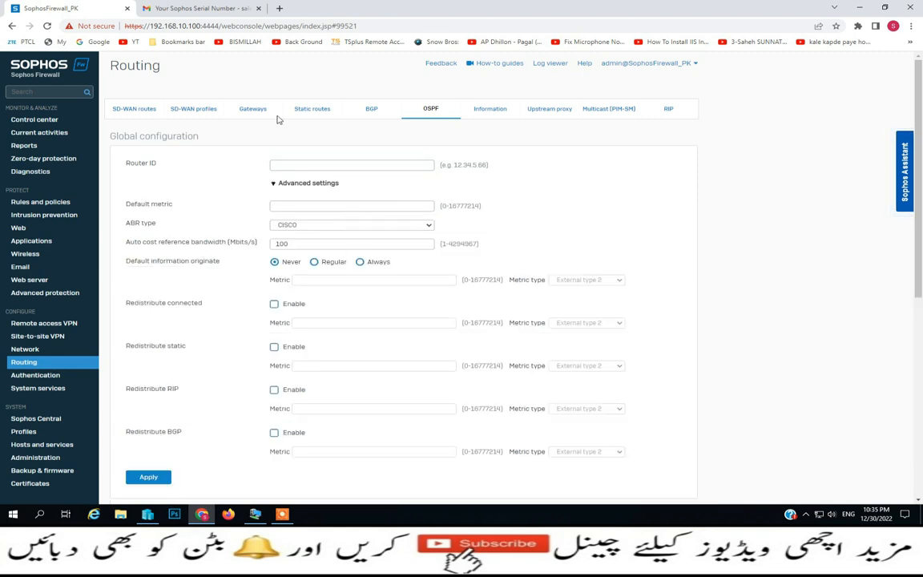
left_click(488, 112)
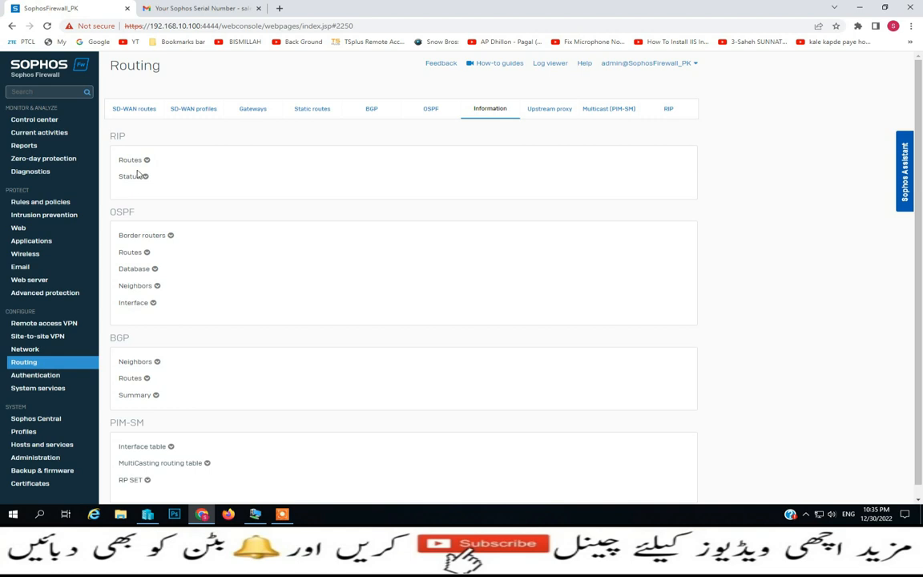
Expand the RIP Routes and RIP Status information sections
left_click(133, 160)
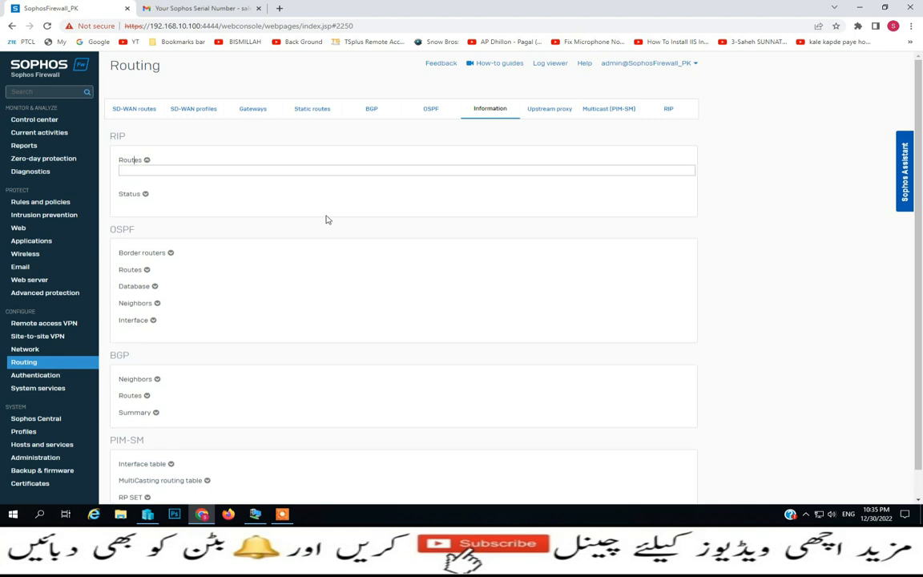
left_click(126, 194)
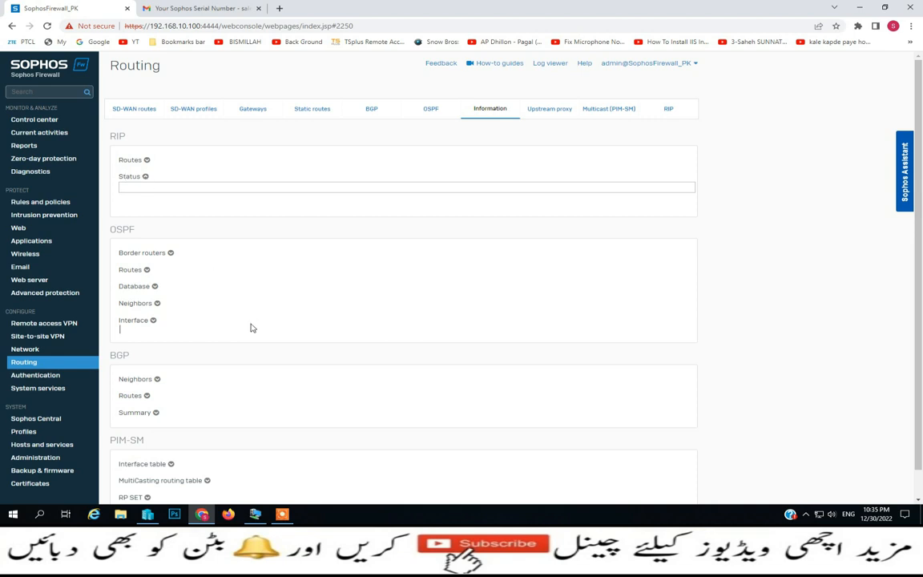
scroll(172, 329, "down", 1)
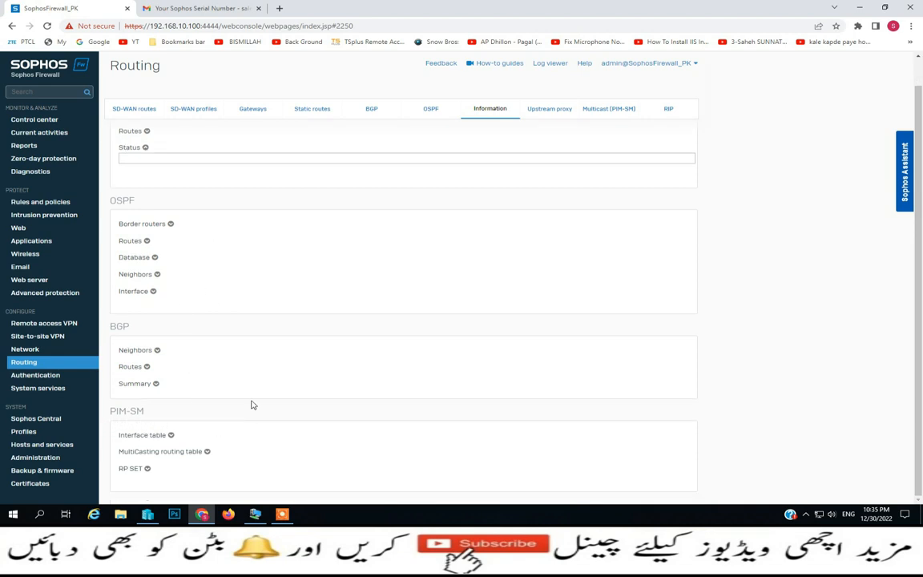
Visit Upstream proxy, Multicast (leaving PIM disabled) and RIP, then go to Authentication
left_click(549, 110)
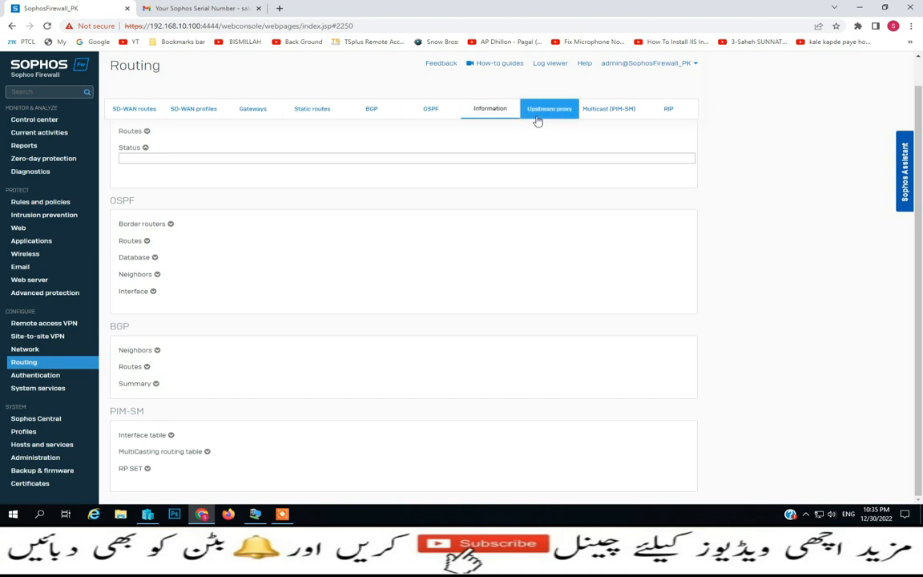
left_click(609, 110)
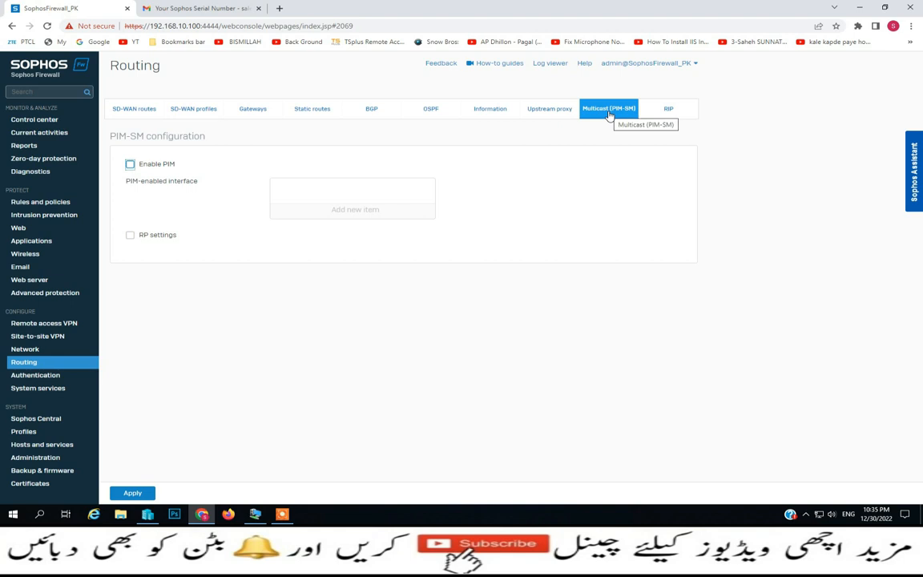
left_click(130, 166)
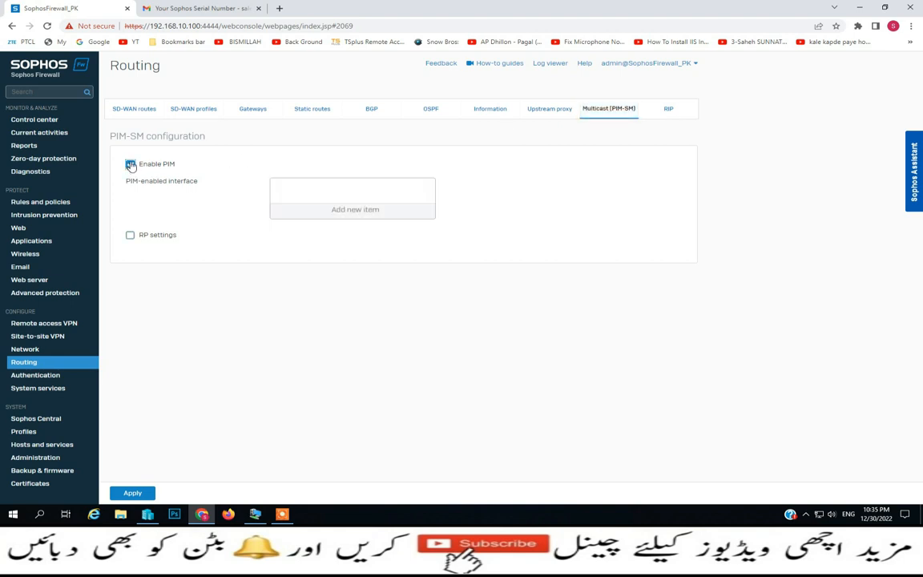
left_click(129, 165)
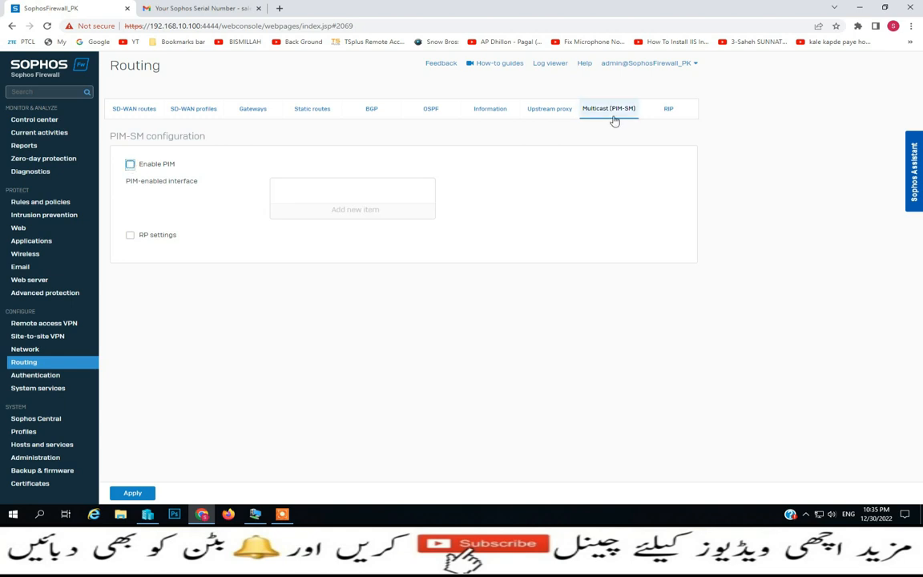
left_click(670, 111)
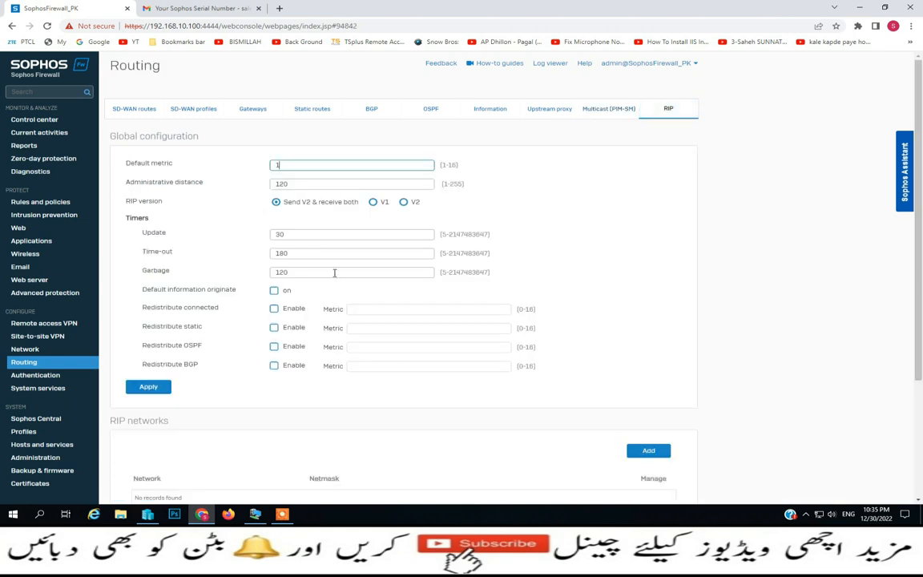
scroll(335, 272, "down", 2)
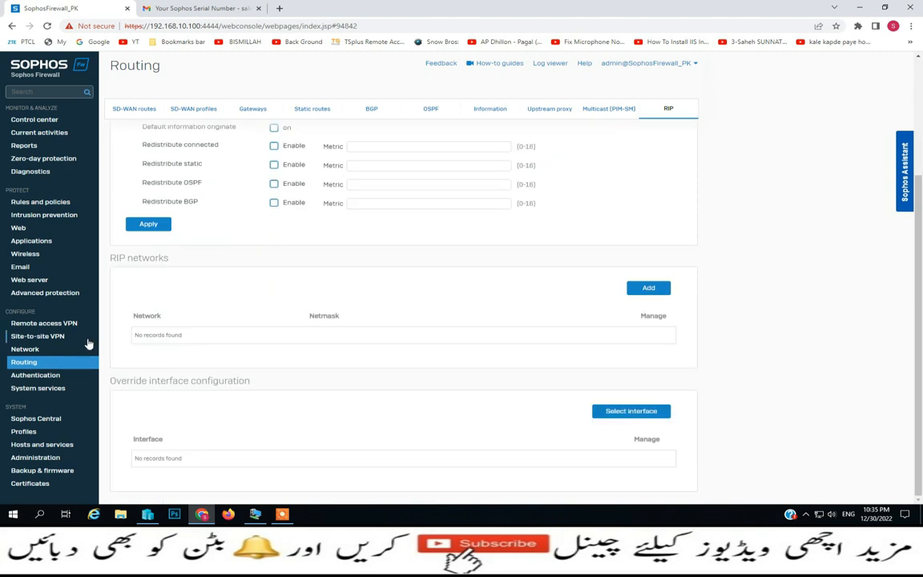
scroll(87, 309, "up", 2)
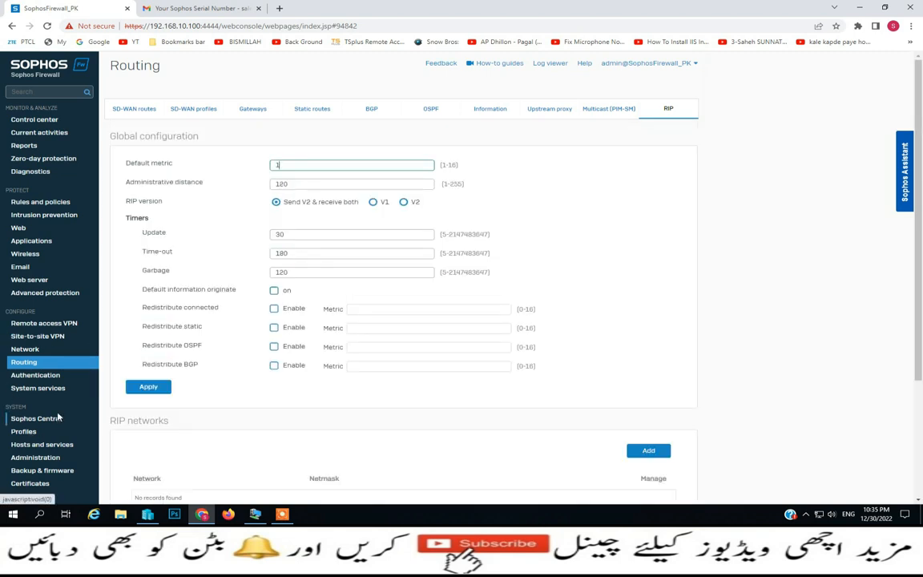
left_click(42, 375)
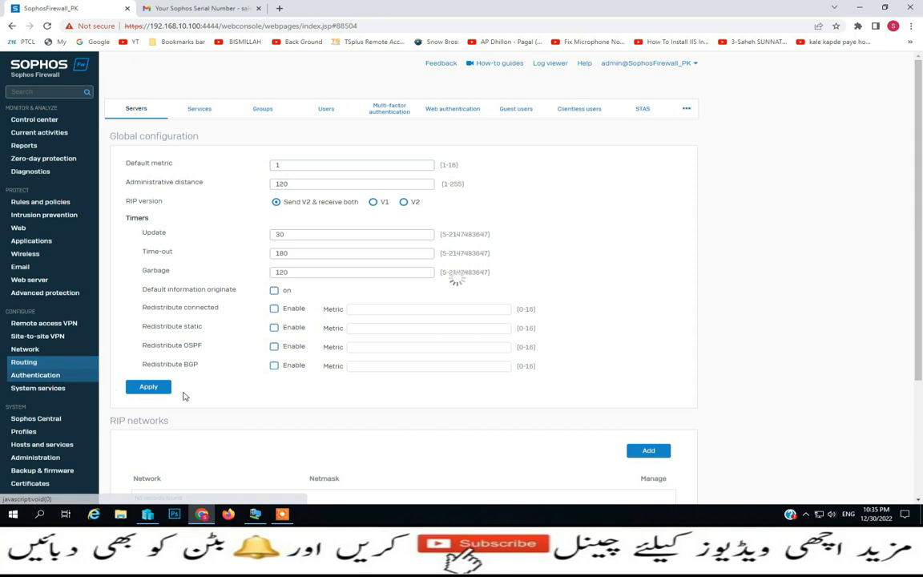
Check the empty Authentication Servers list, then move to System services' high availability settings
left_click(167, 114)
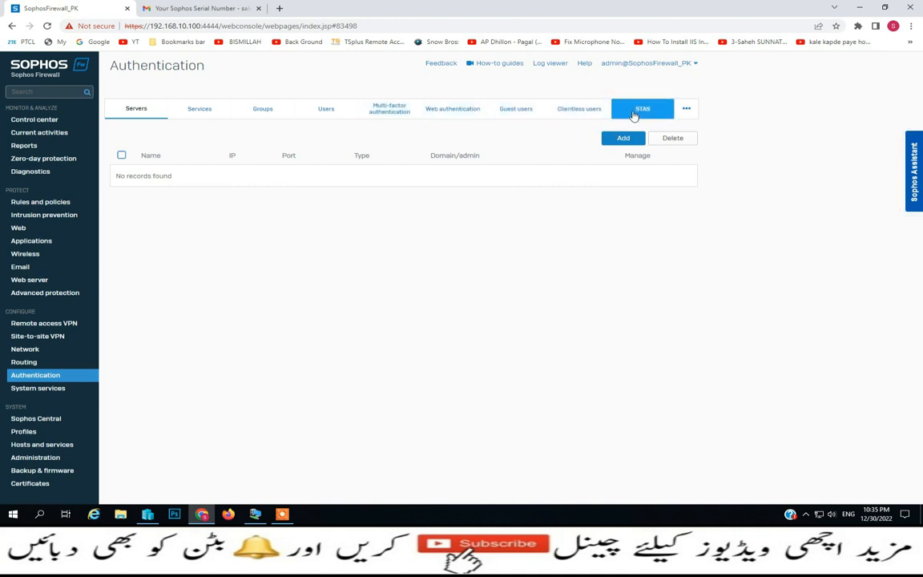
mouse_move(689, 118)
left_click_drag(686, 127, 674, 149)
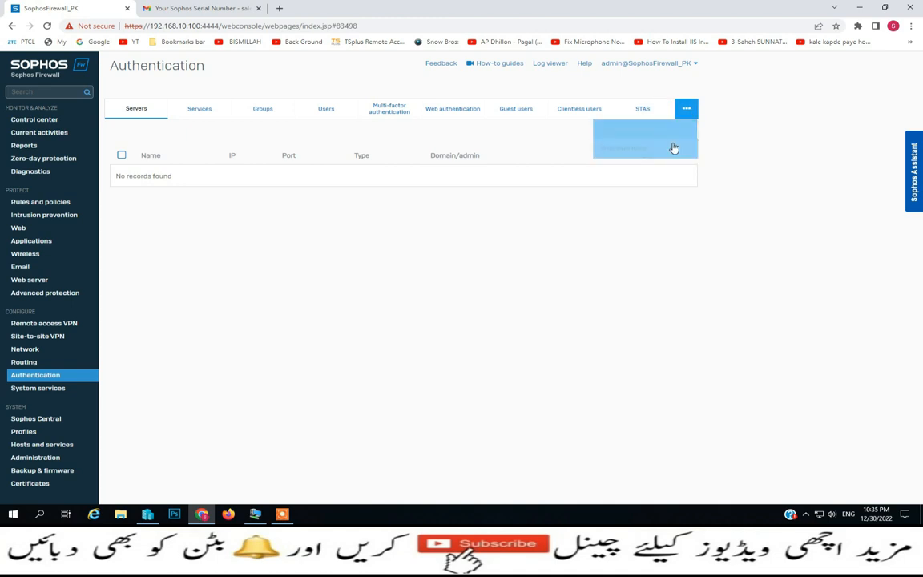
left_click(27, 389)
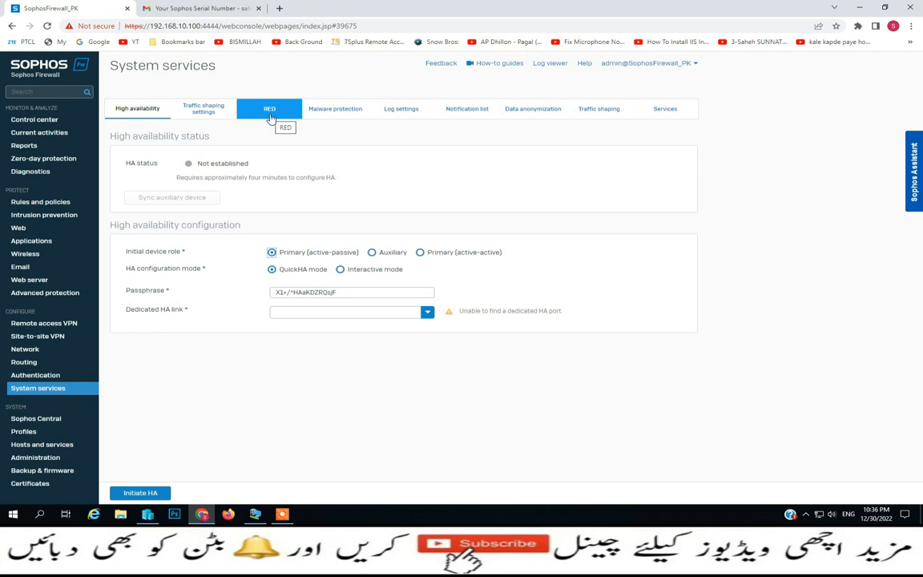
In Malware protection, keep Sophos as the primary antivirus engine
left_click(336, 109)
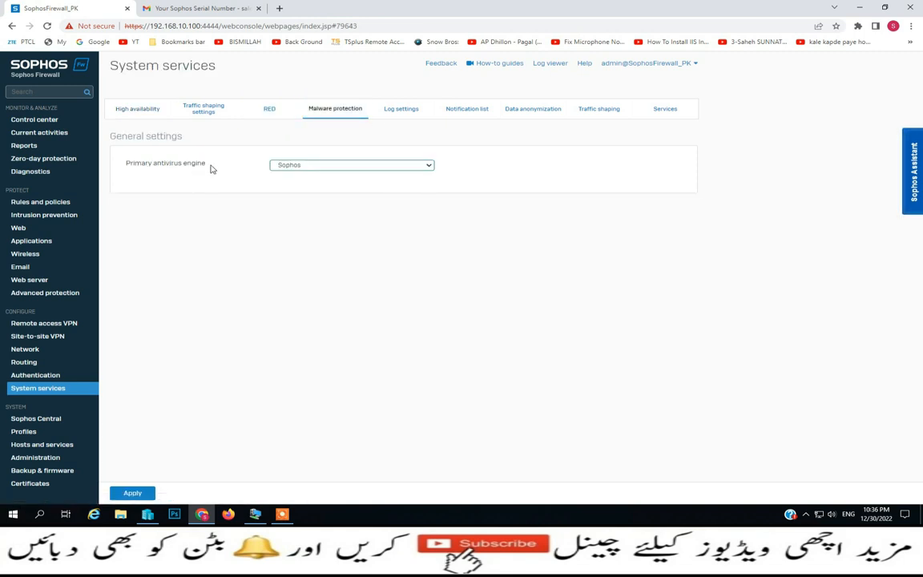
left_click(432, 166)
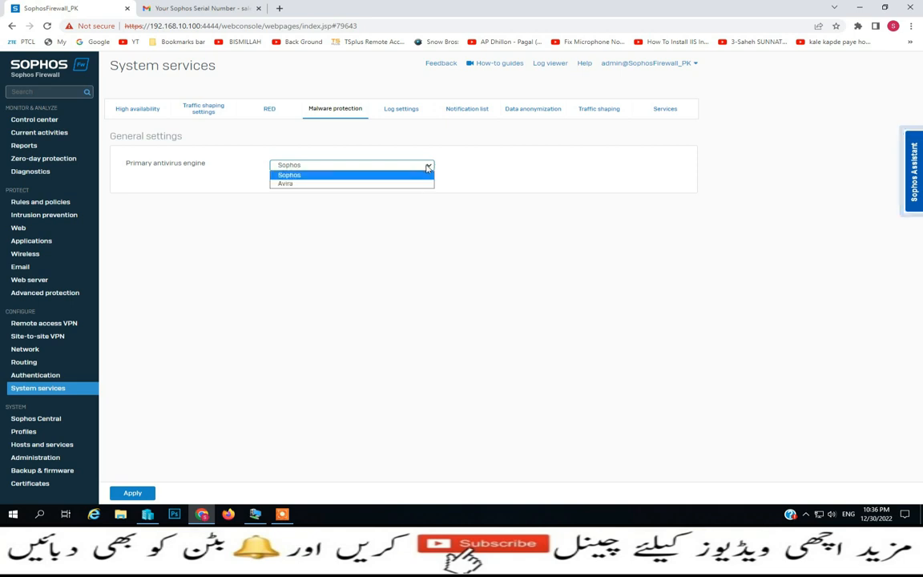
left_click(327, 175)
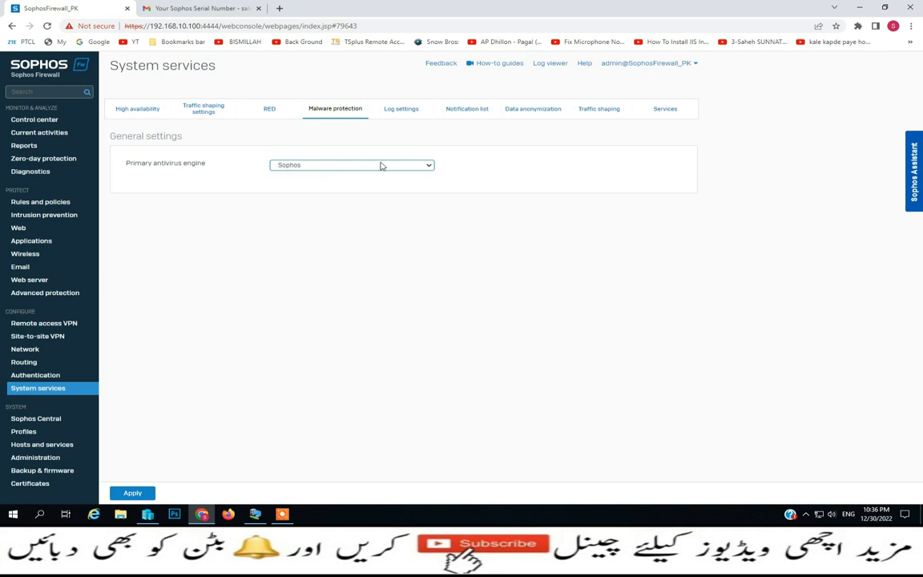
Review the Log settings, then the Notification list with email notifications and SNMP traps off
left_click(401, 112)
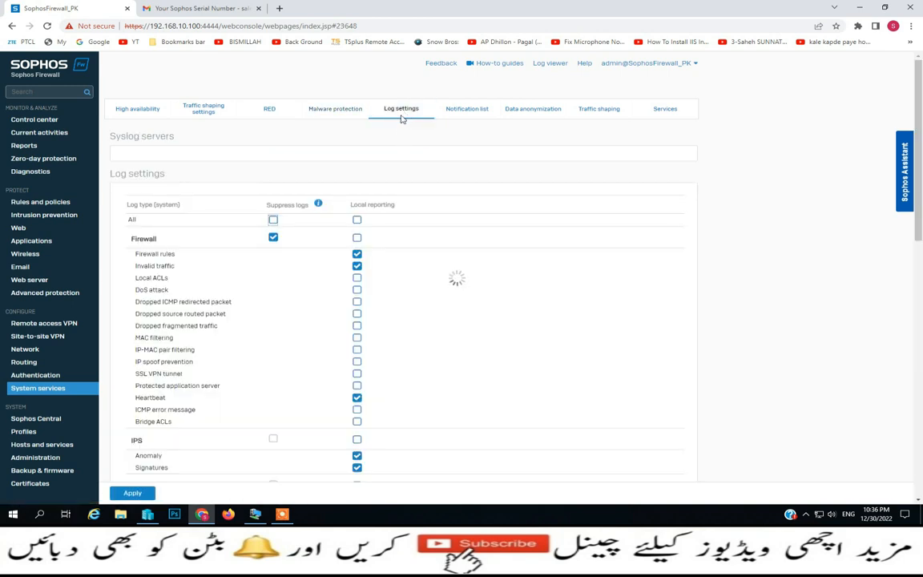
scroll(233, 317, "down", 3)
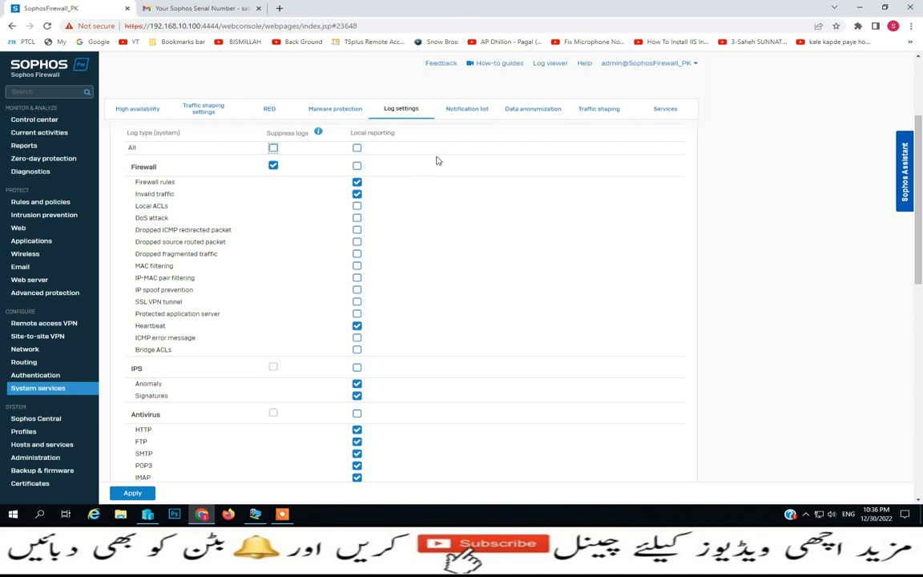
left_click(469, 115)
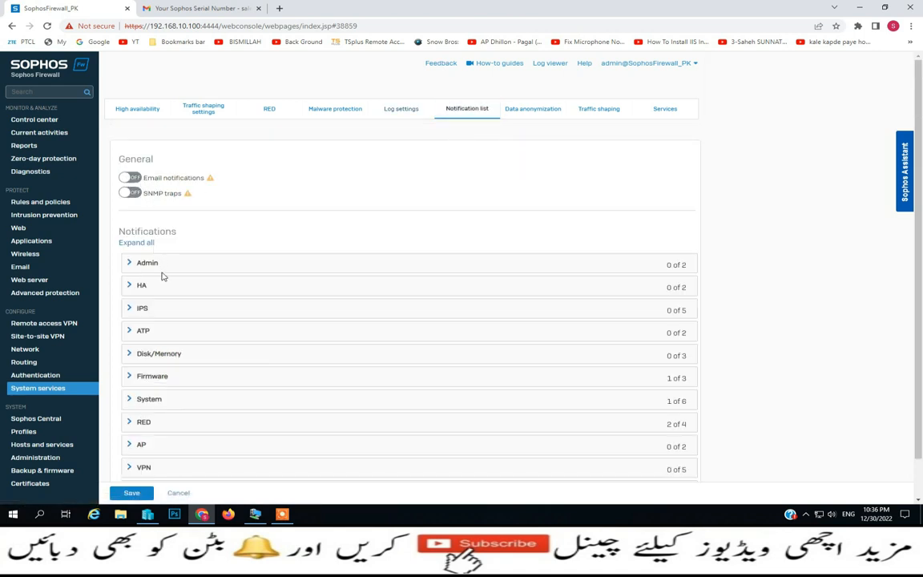
Look through Data anonymization and Traffic shaping, ending on Services with Anti-spam stopped
scroll(162, 303, "down", 1)
scroll(162, 304, "up", 1)
left_click(559, 109)
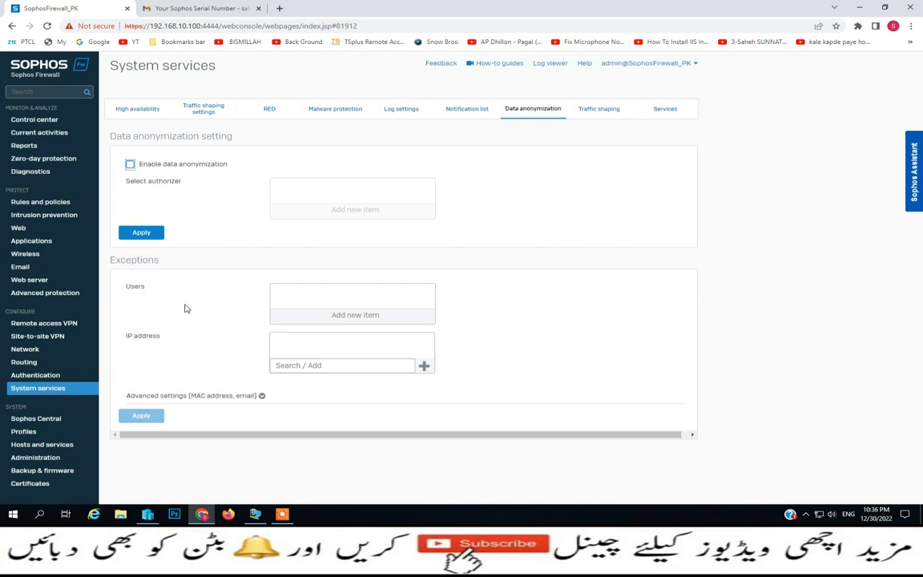
left_click(602, 112)
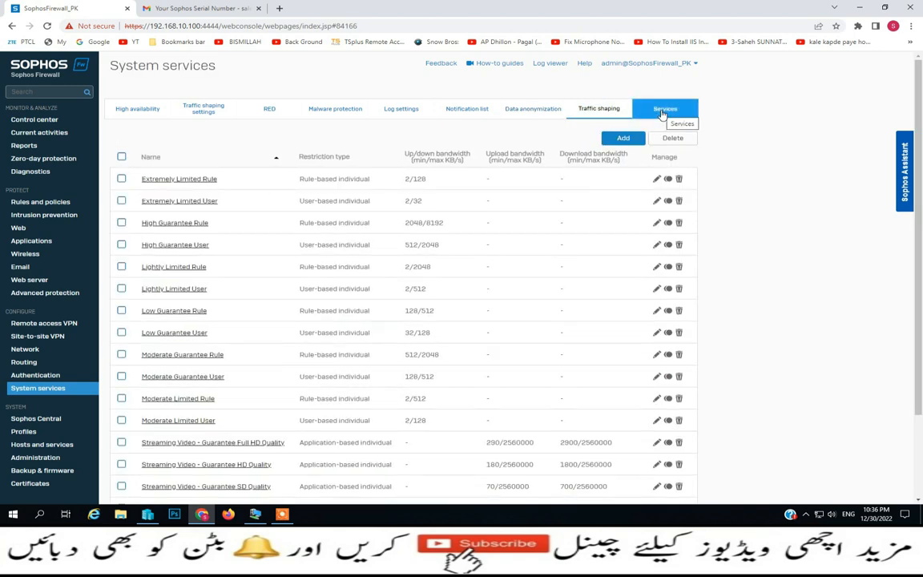
left_click(662, 113)
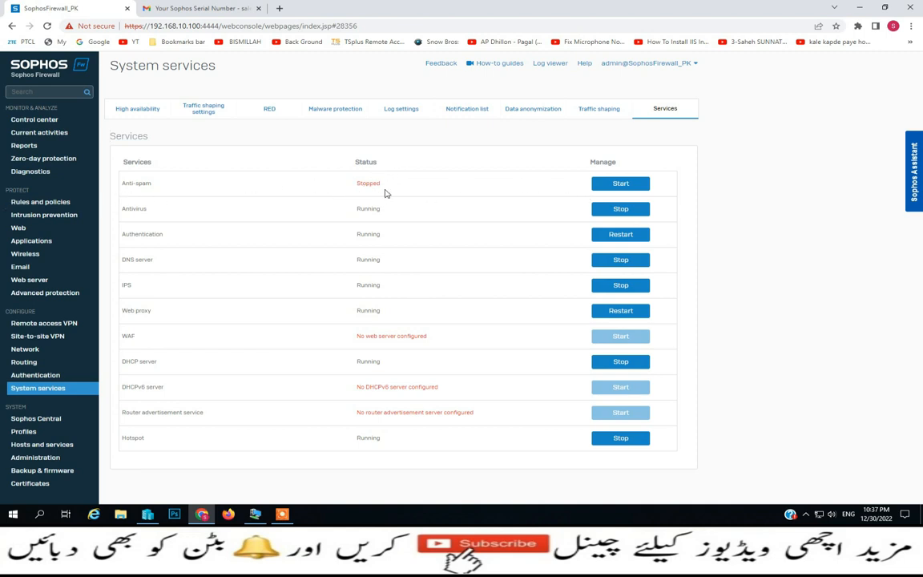
Start the Anti-spam service, stop it again, then view the unregistered Sophos Central page
left_click(600, 186)
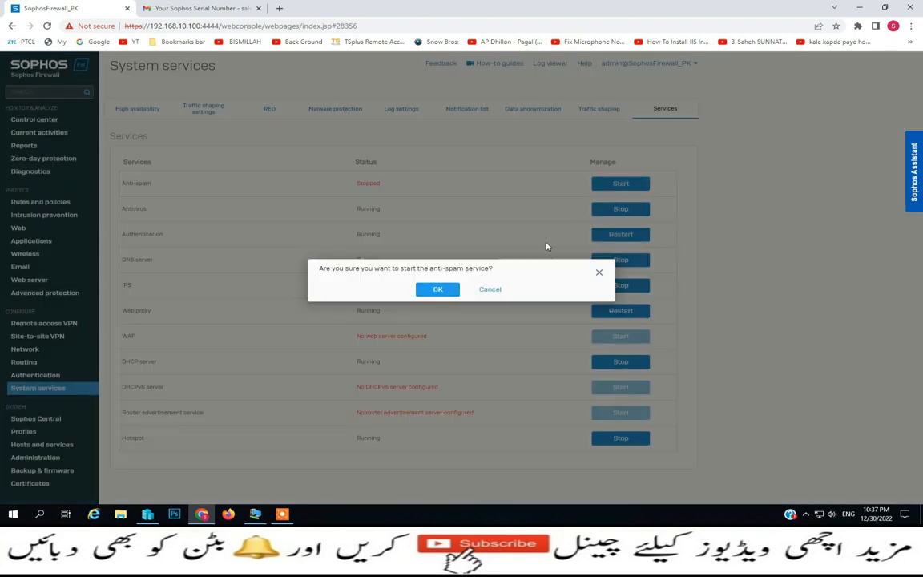
left_click(432, 289)
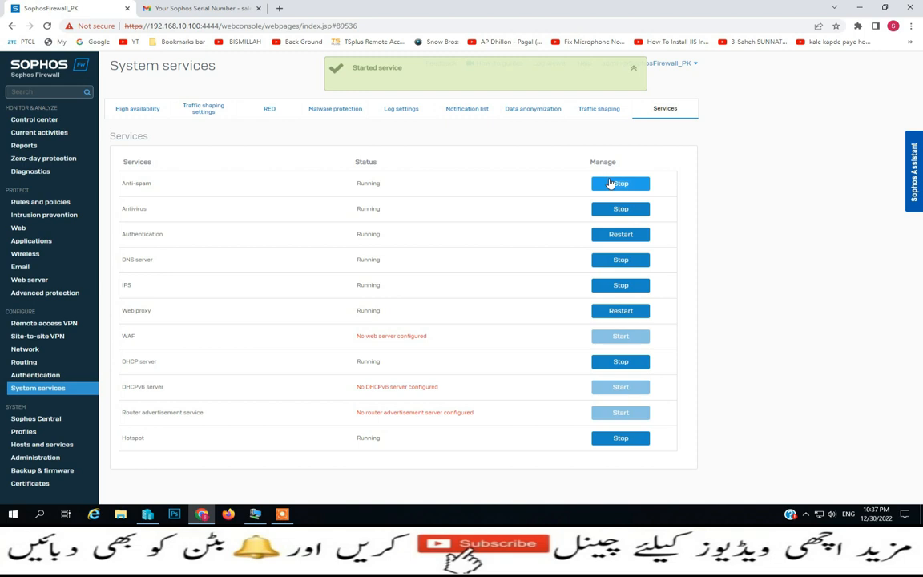
left_click(610, 184)
left_click(437, 288)
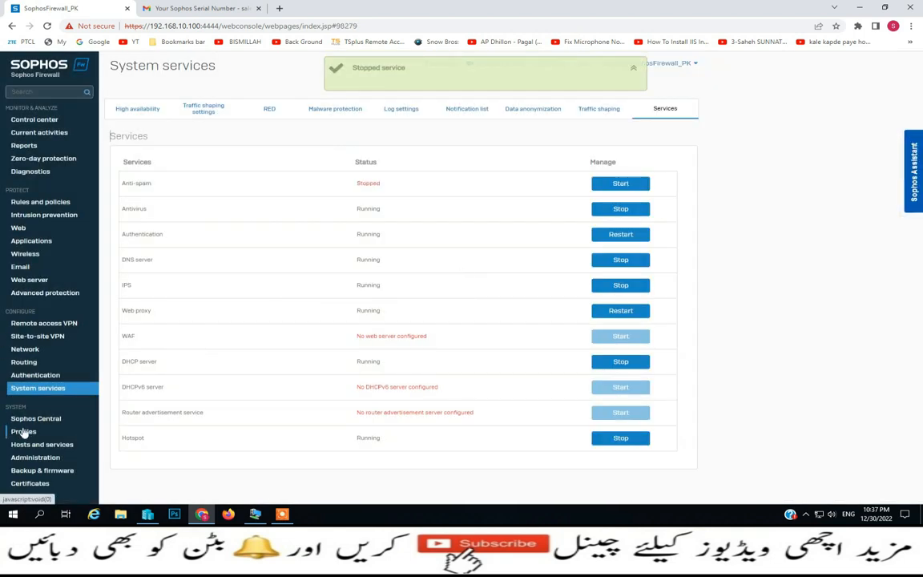
left_click(24, 425)
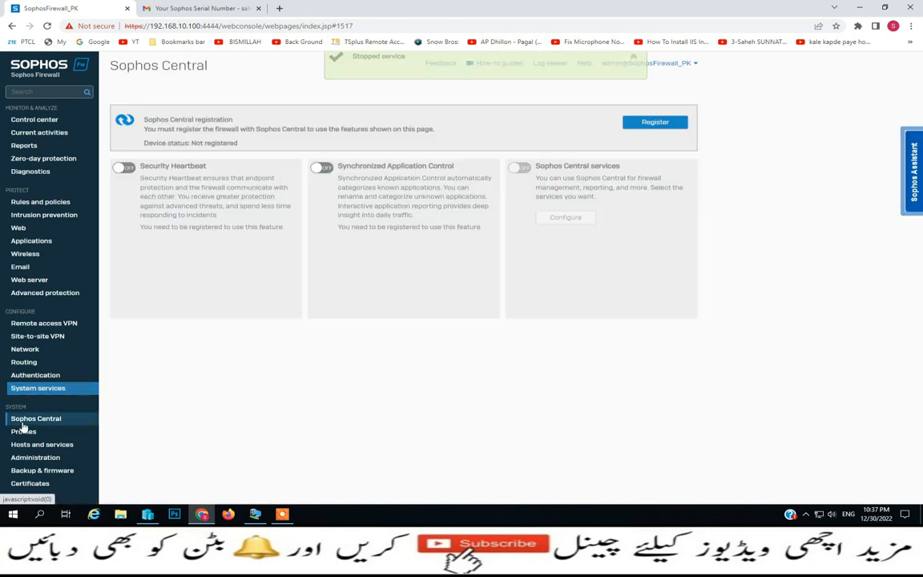
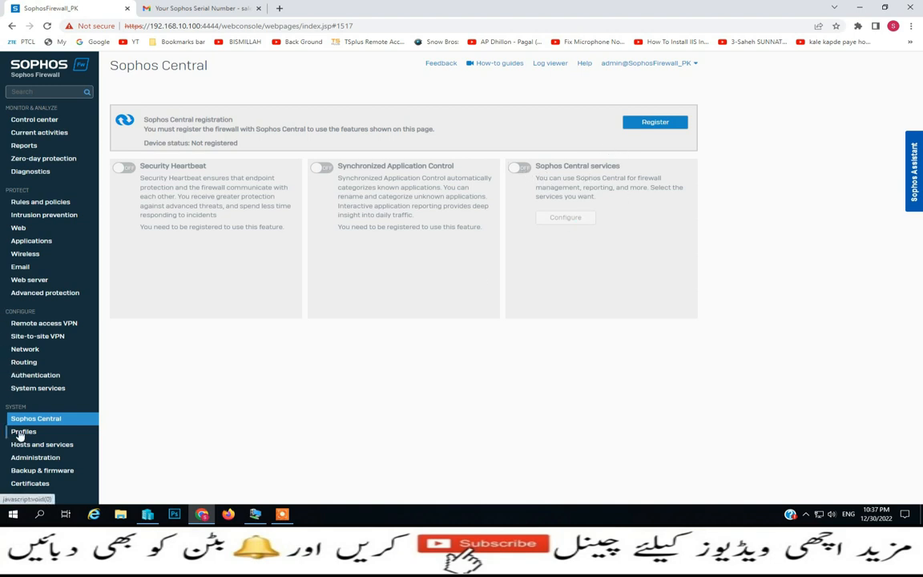
Browse the Profiles tabs: Access time, Surfing quota, Network traffic quota, Decryption and IPsec profiles
left_click(11, 434)
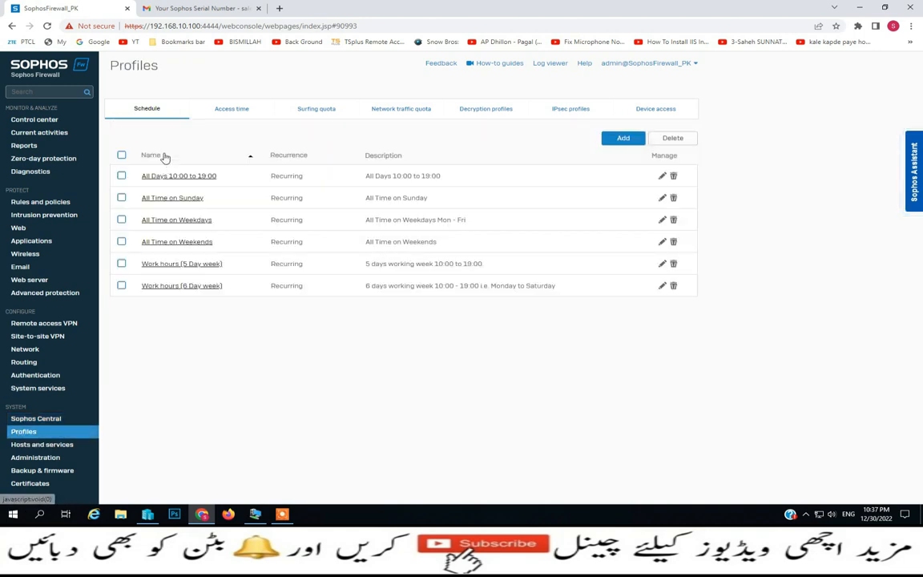
left_click(249, 117)
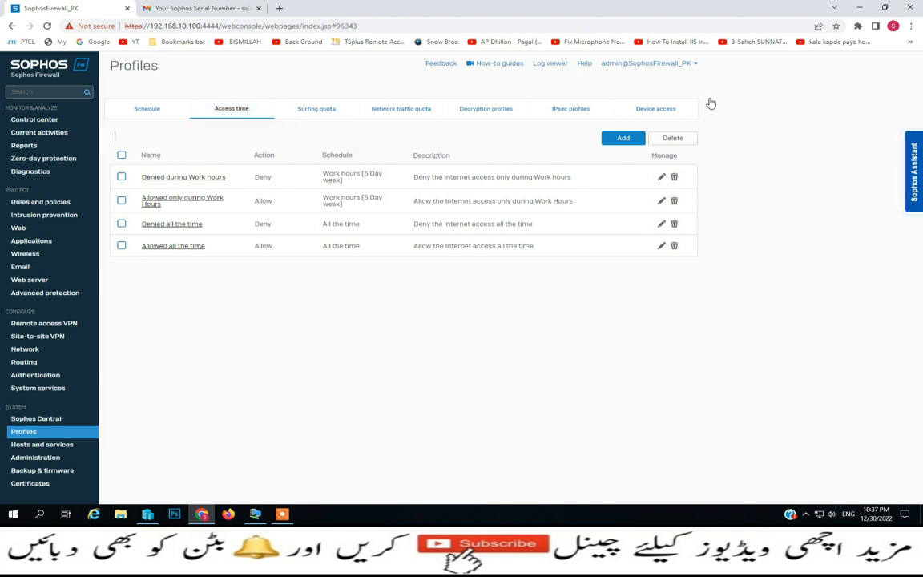
left_click(615, 141)
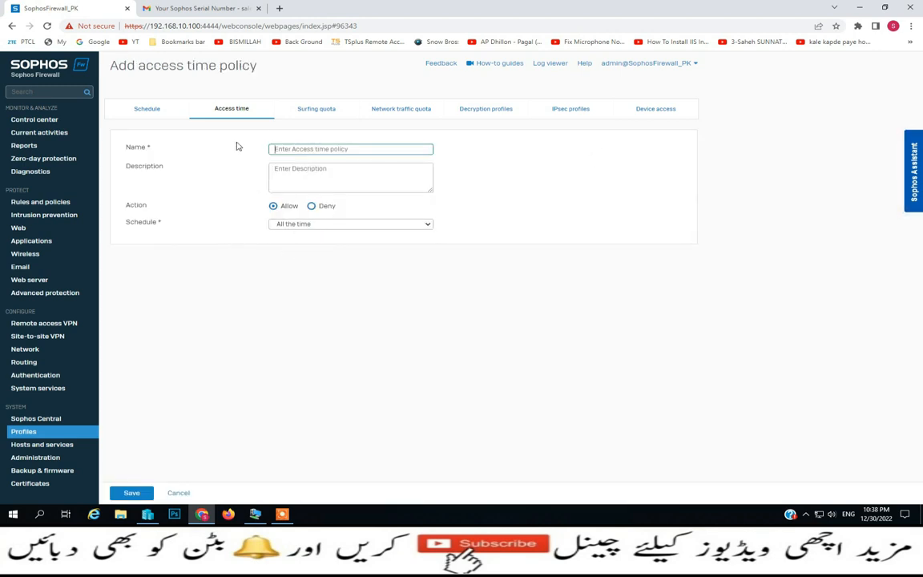
left_click(312, 118)
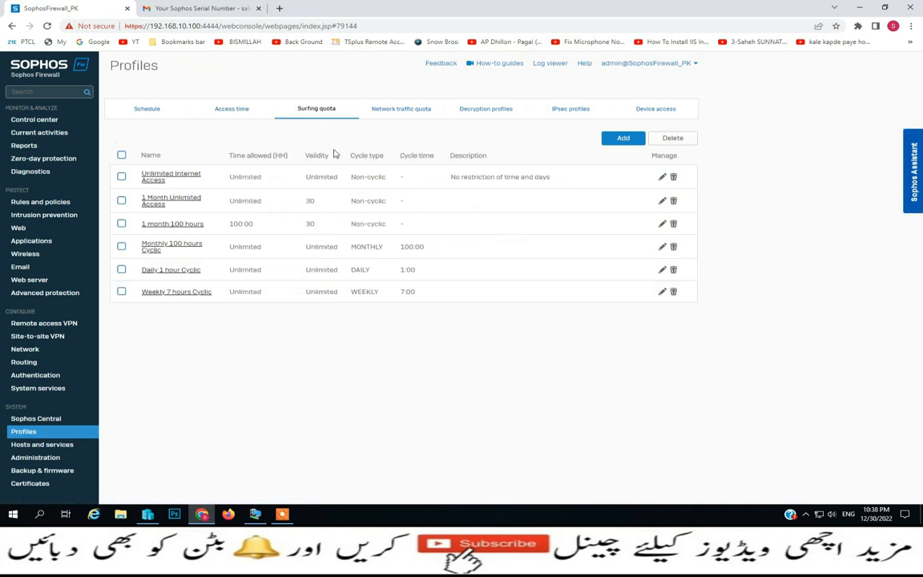
left_click(388, 112)
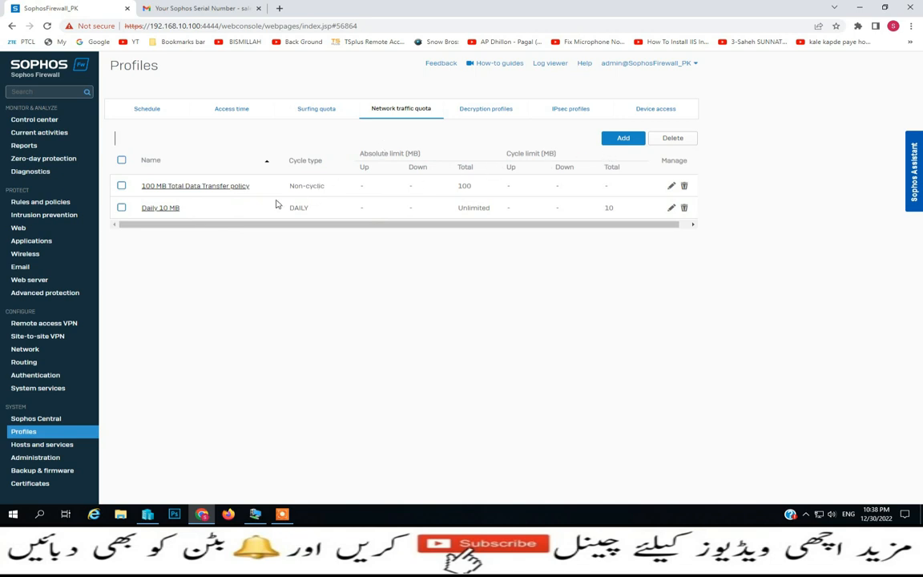
left_click(493, 120)
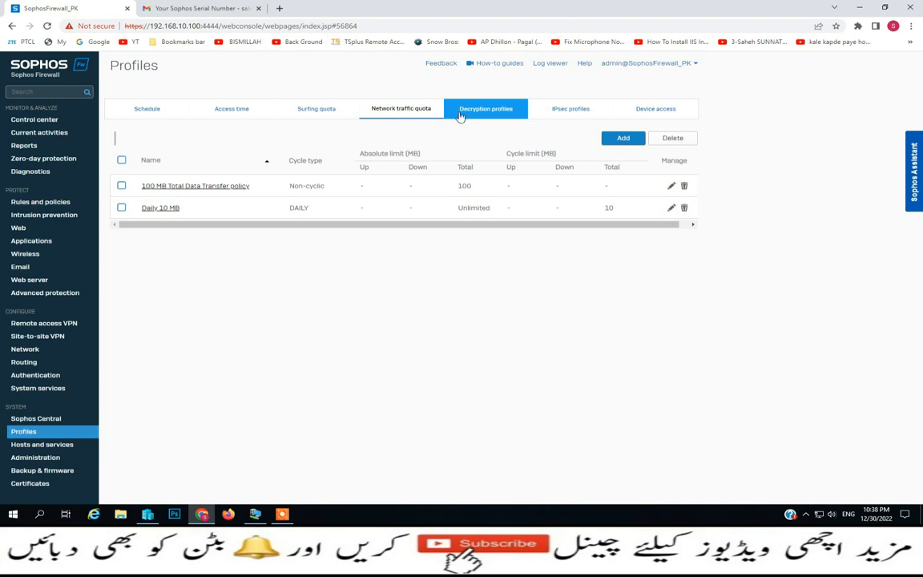
left_click(556, 113)
View the Device access admin profiles, then open a new profile form and cancel it
left_click(643, 115)
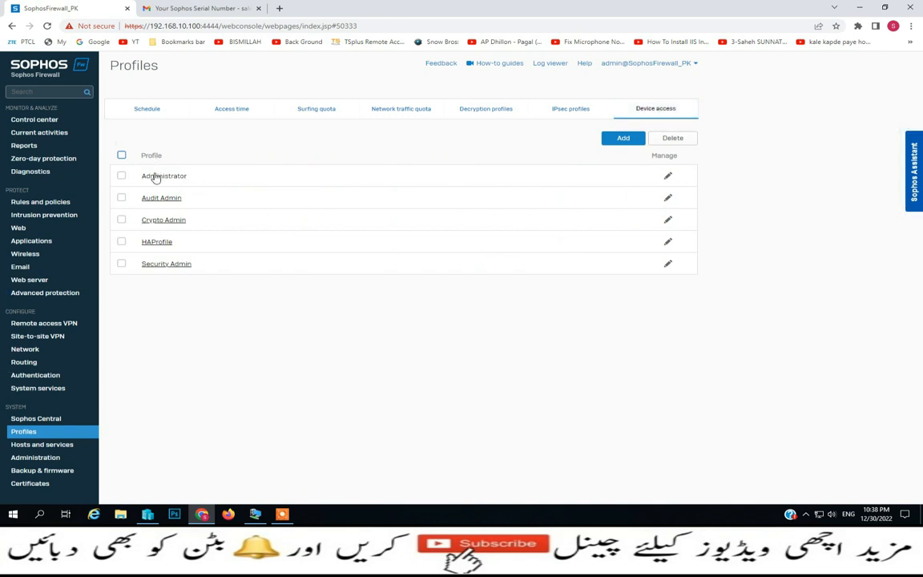
left_click(627, 140)
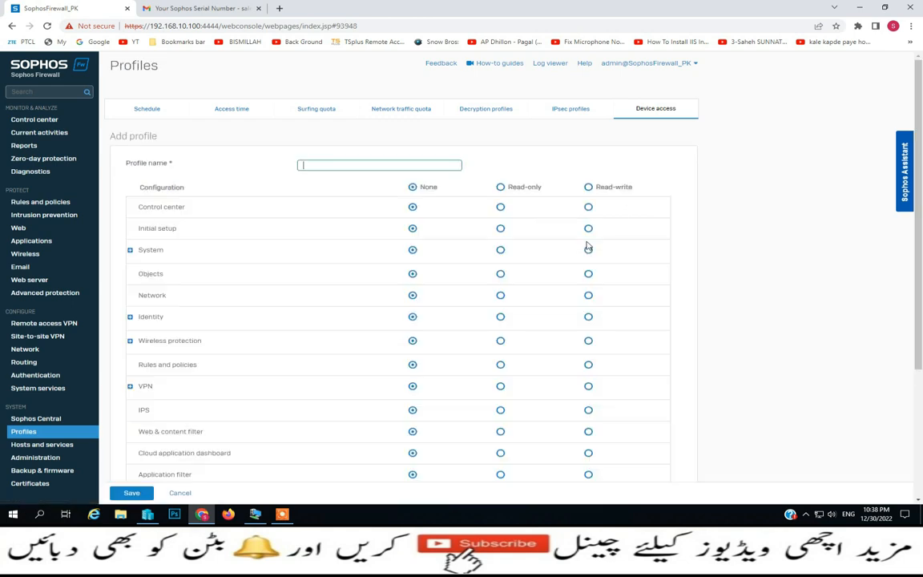
scroll(31, 350, "down", 3)
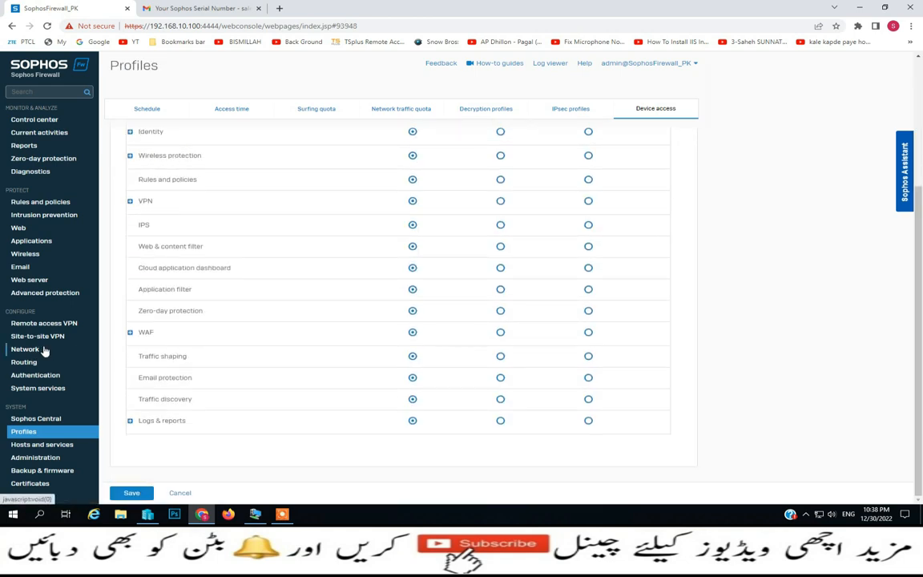
scroll(439, 303, "up", 2)
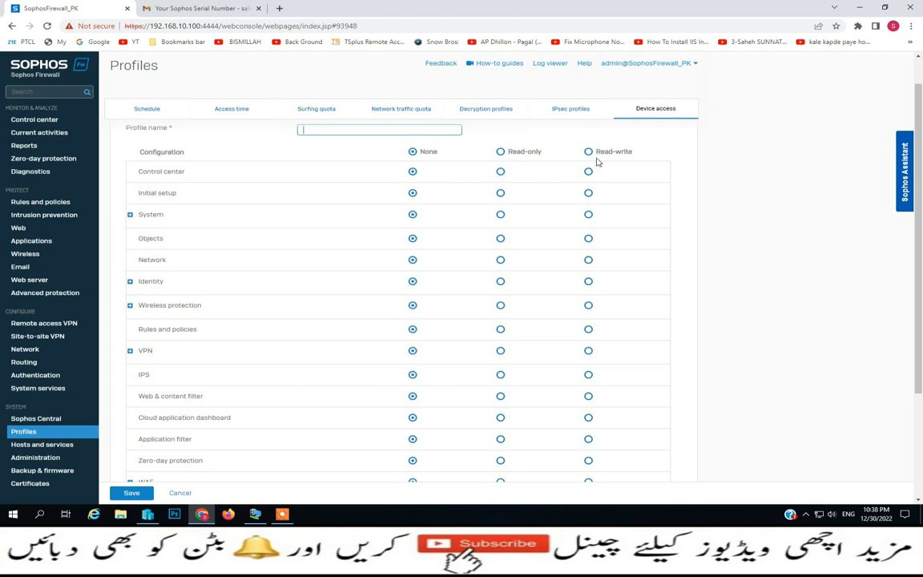
scroll(597, 328, "down", 3)
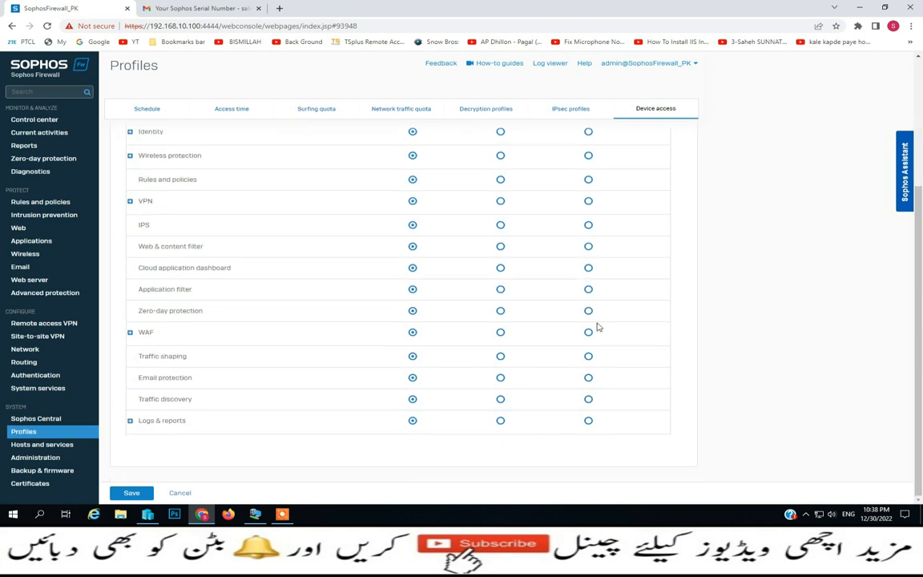
left_click(178, 492)
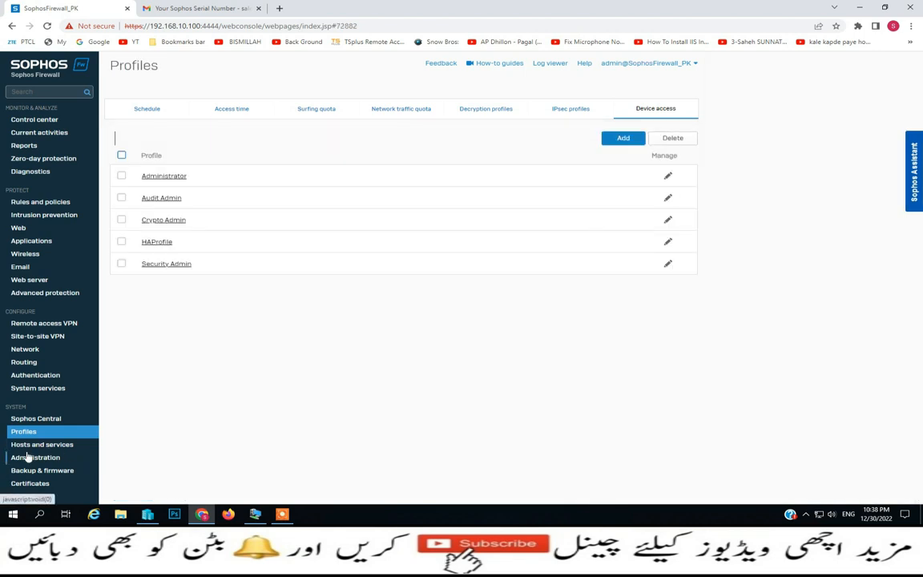
left_click(25, 447)
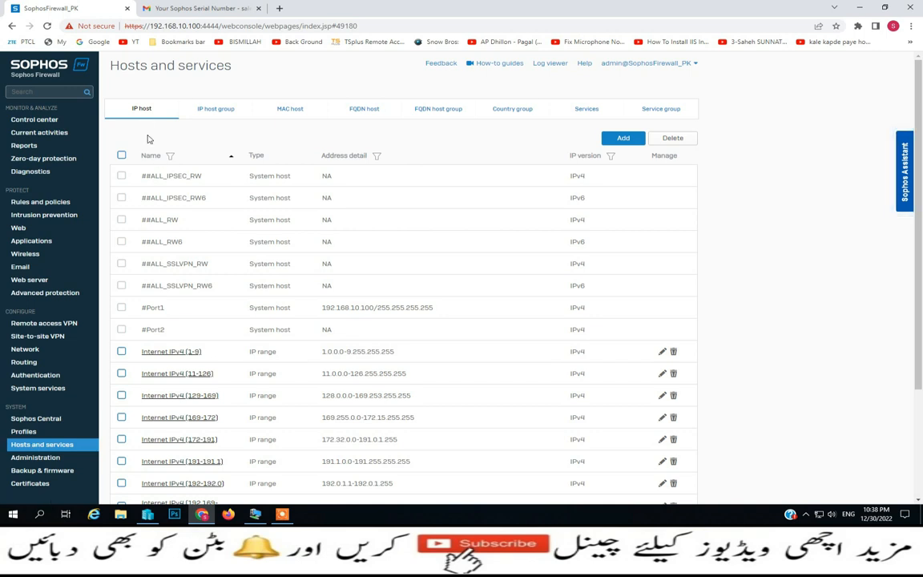
Check the MAC host list in Hosts and services, then go to Administration licensing
left_click(290, 109)
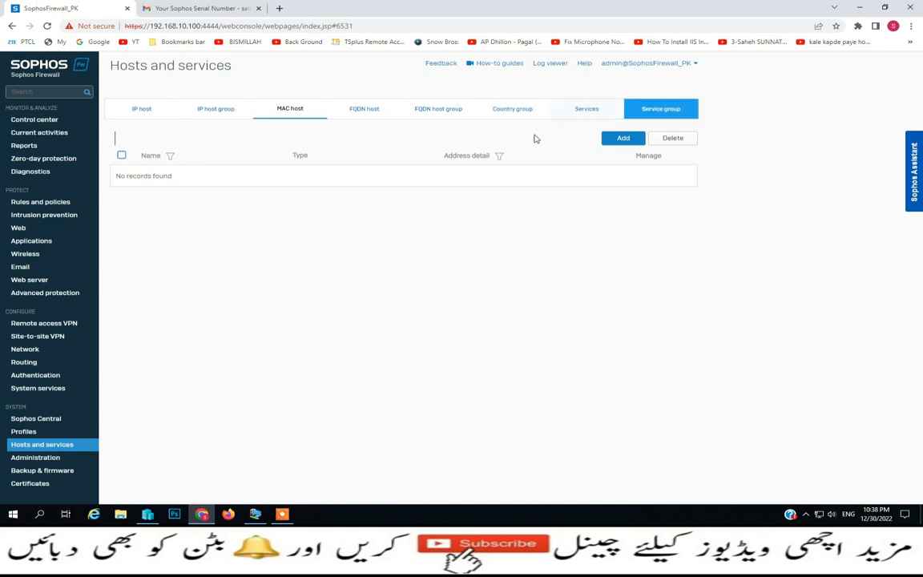
left_click(40, 458)
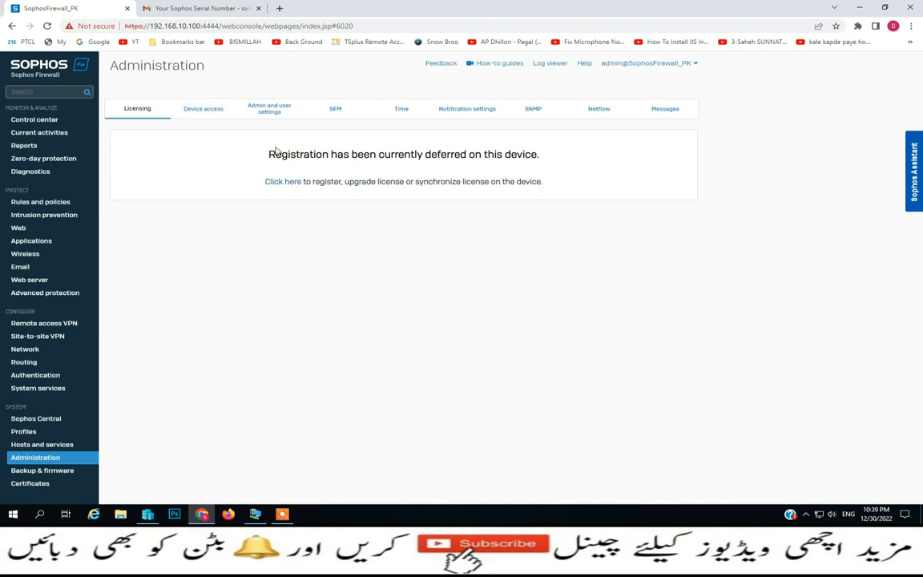
In Device access, turn HTTPS admin access from the WAN zone on and back off
left_click(209, 113)
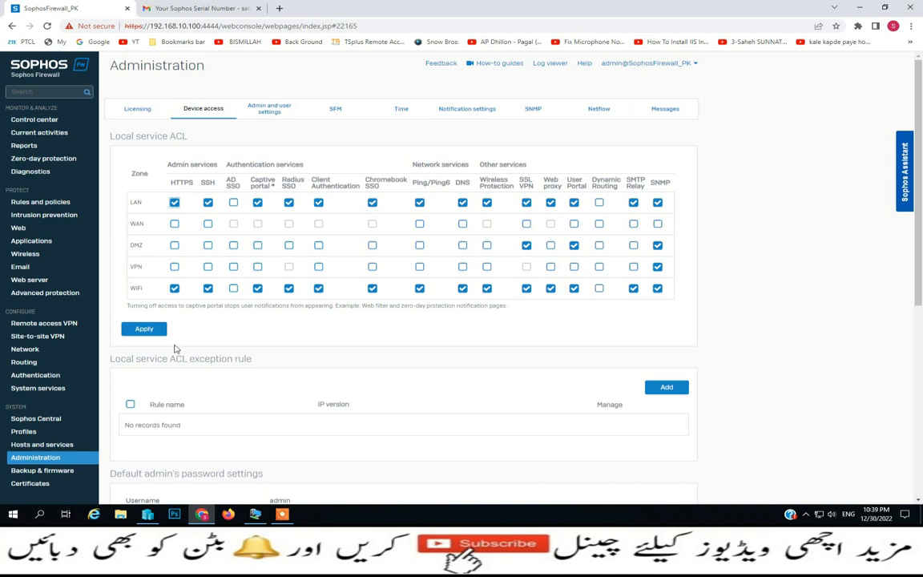
left_click(174, 226)
left_click(174, 226)
Review the Admin and user settings, including the admin console HTTPS port 4444
left_click(273, 116)
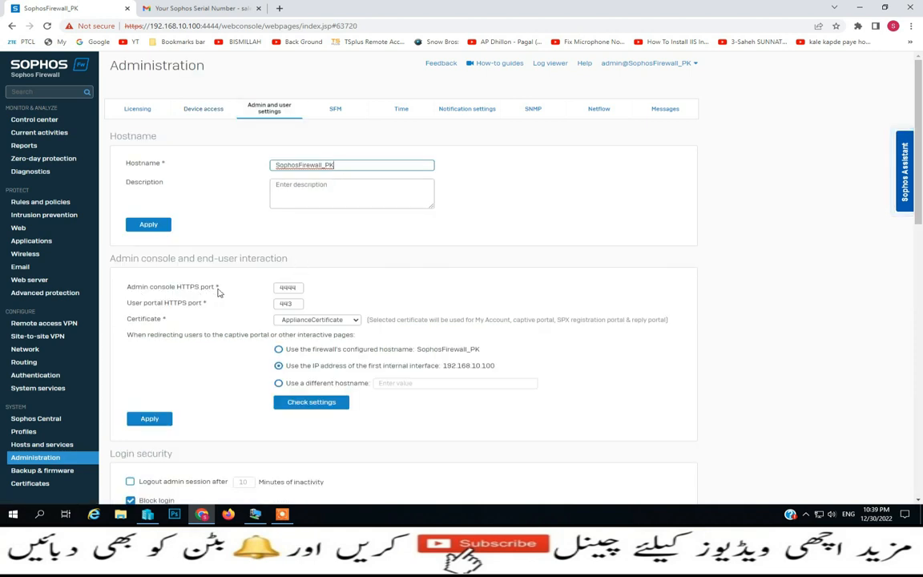
left_click_drag(301, 289, 274, 288)
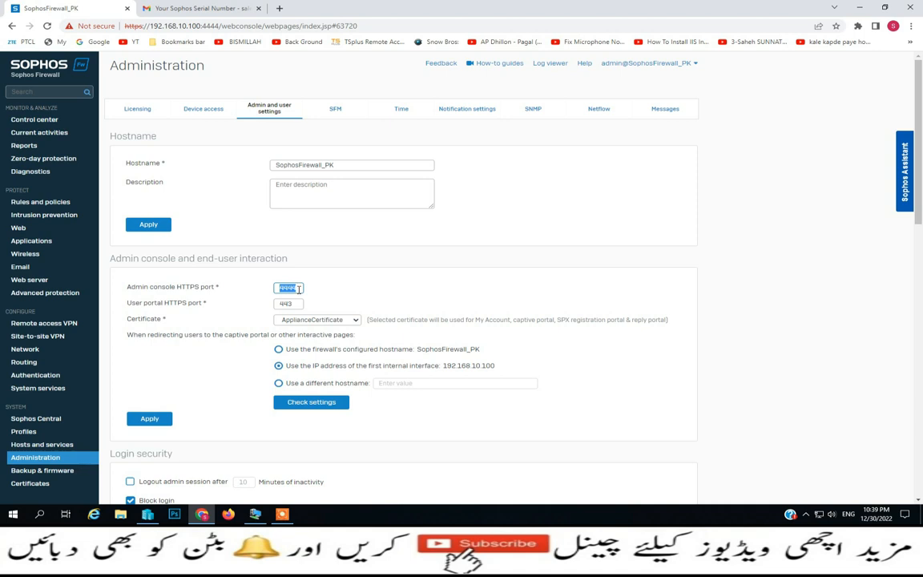
scroll(299, 290, "down", 2)
scroll(298, 294, "up", 2)
left_click(335, 109)
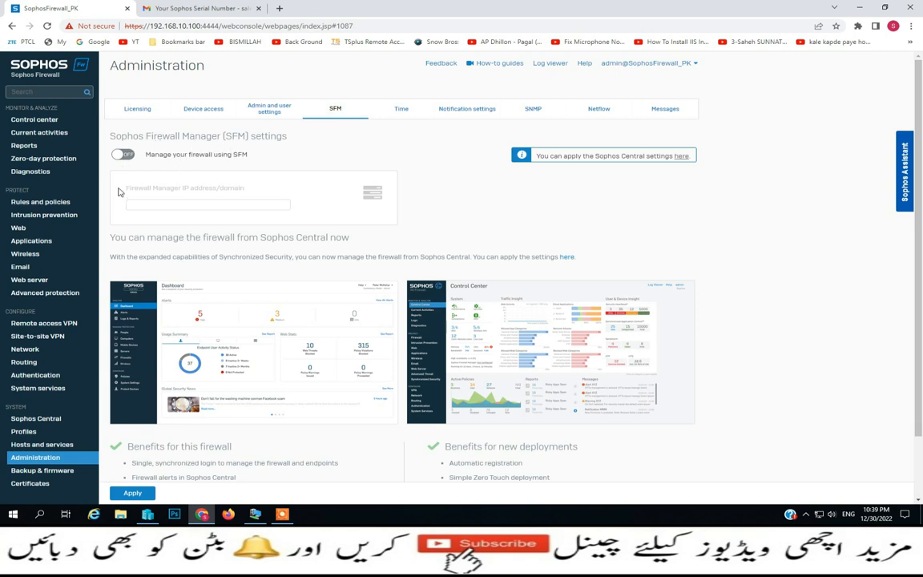
Switch firewall management through SFM on and then back off
left_click(123, 155)
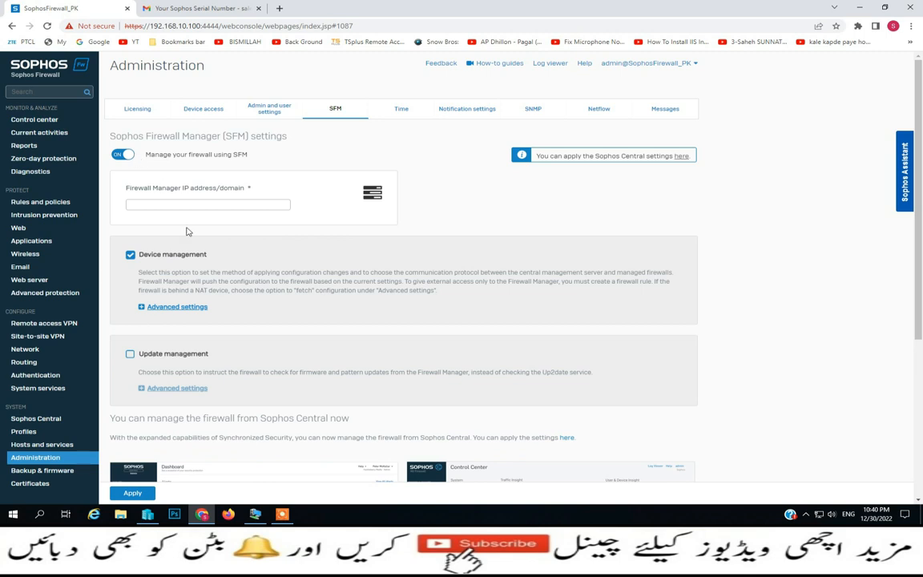
left_click(122, 155)
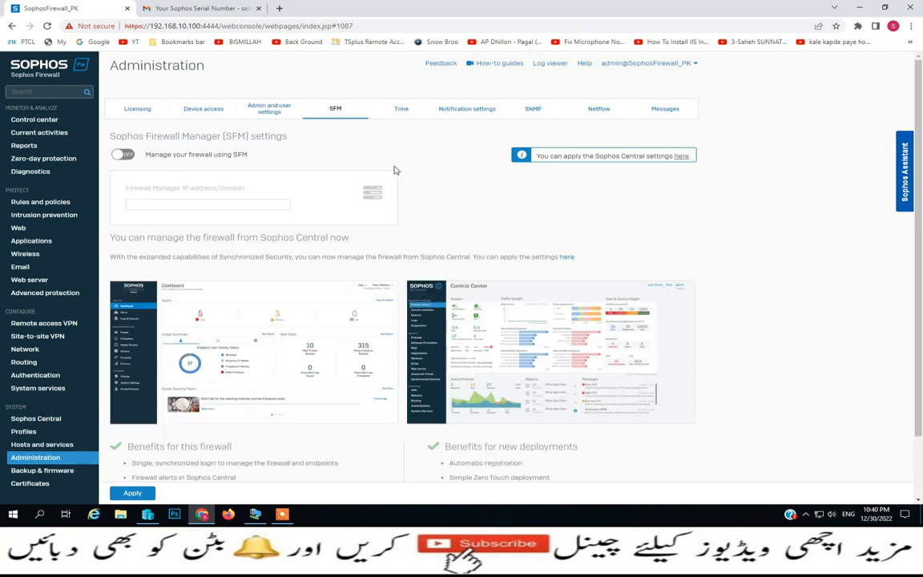
left_click(403, 117)
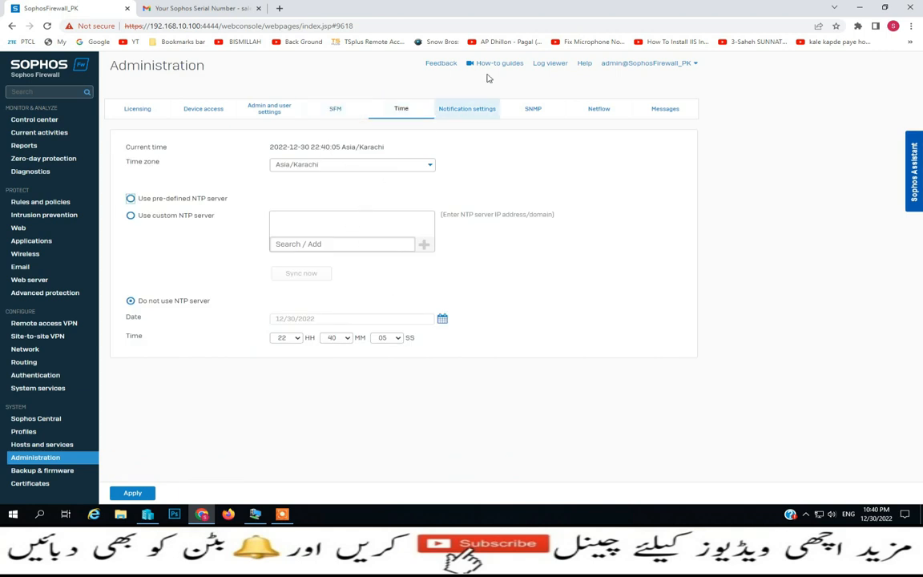
Review the Notification settings, SNMP agent, Netflow server and customizable Messages in turn
left_click(472, 120)
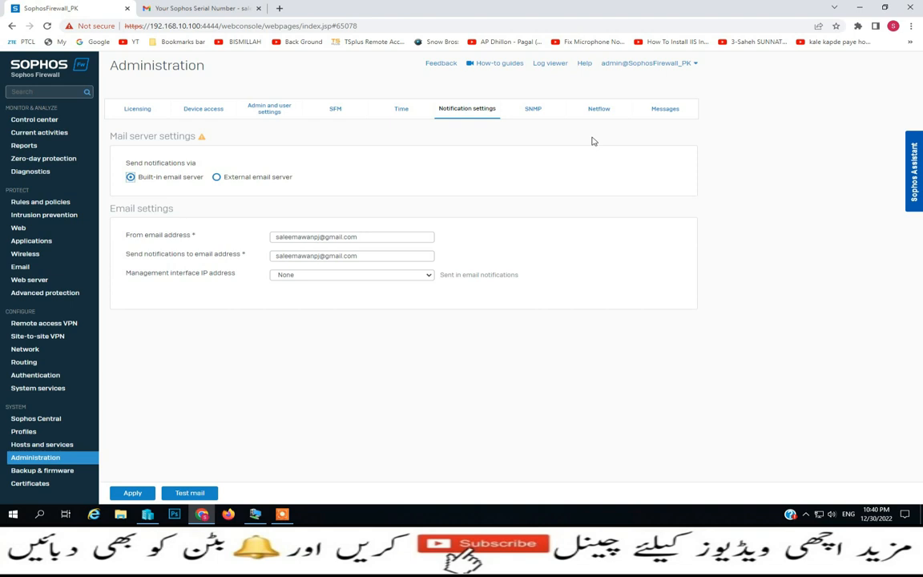
left_click(543, 115)
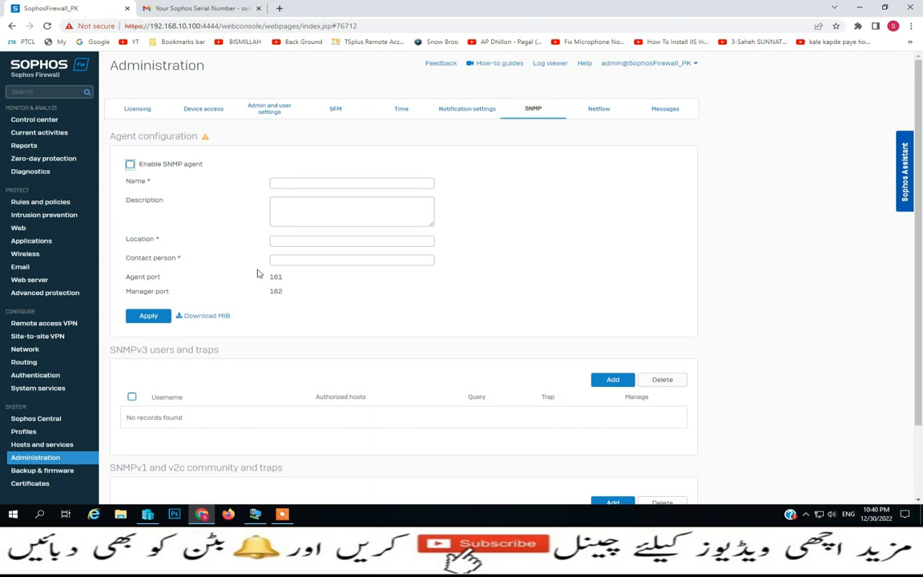
scroll(382, 271, "down", 2)
scroll(487, 267, "up", 2)
left_click(610, 118)
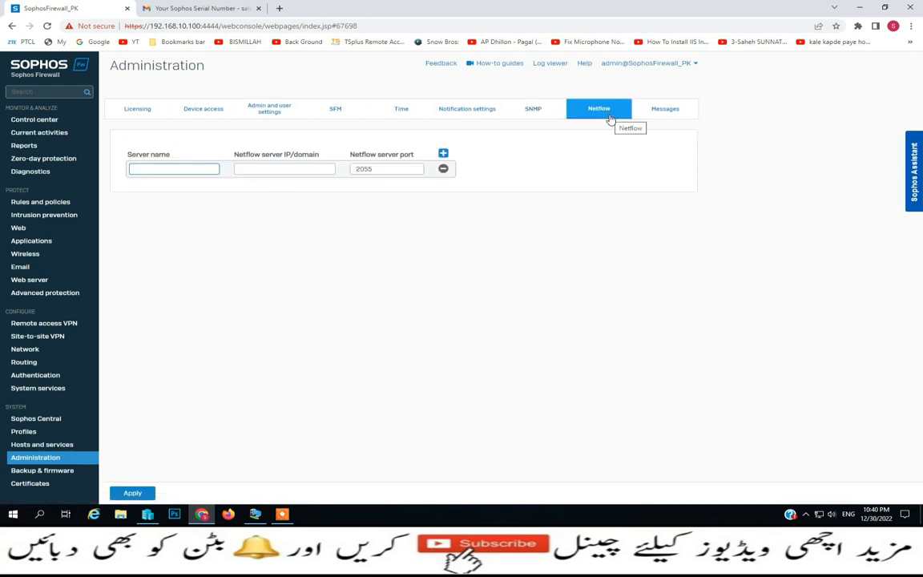
left_click(666, 118)
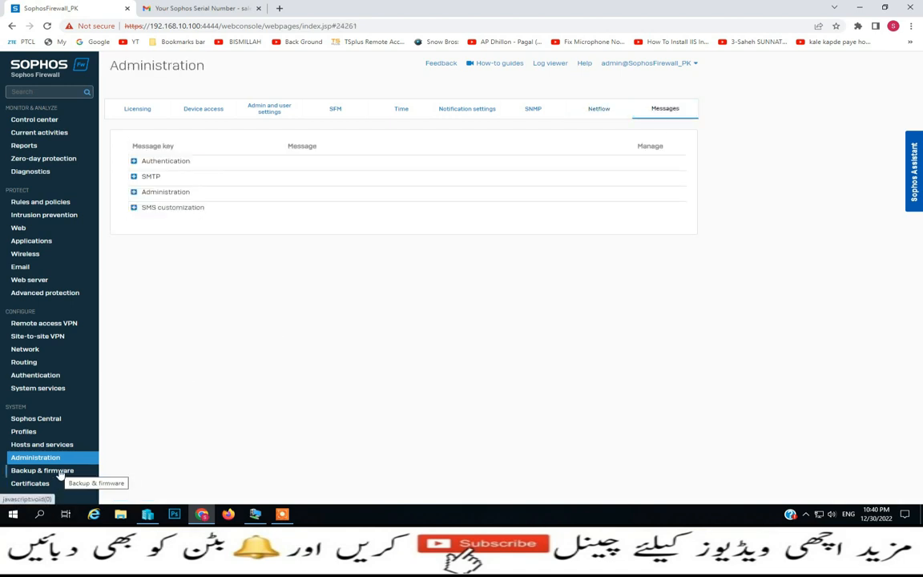
left_click(42, 470)
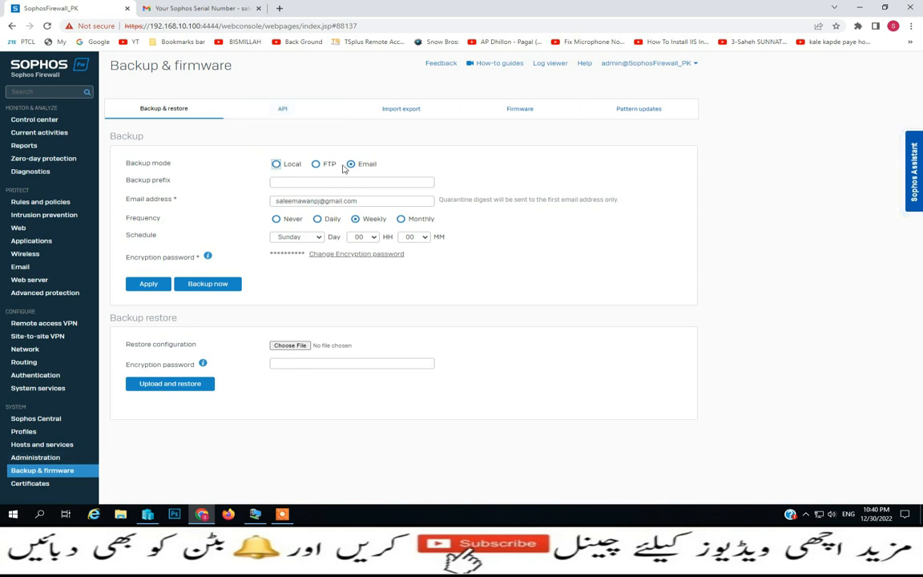
Set the backup mode to Local, then review the API and Import export options
left_click(282, 169)
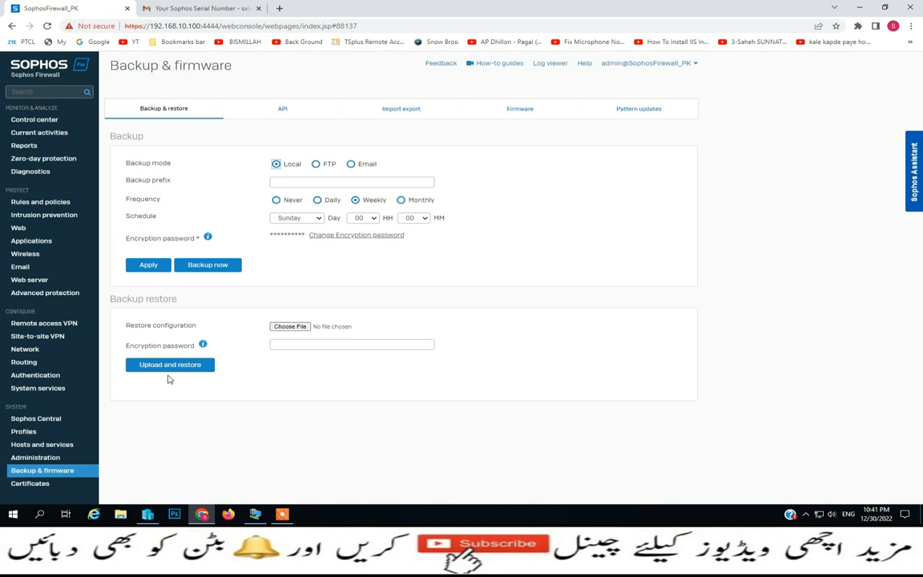
left_click(280, 112)
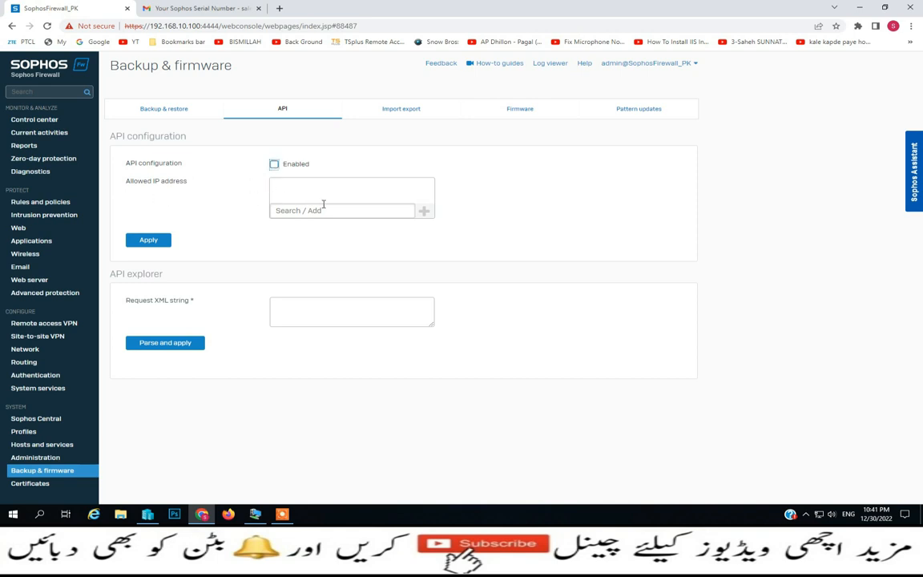
left_click(420, 110)
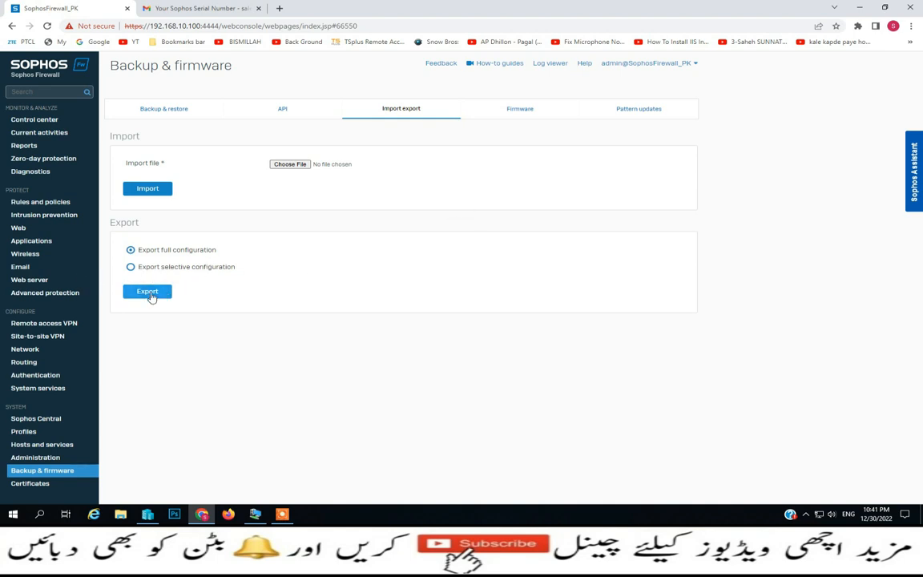
left_click(520, 117)
Review the installed firmware versions, with SFOS 19.0.1 MR-1-Build365 active
left_click(546, 118)
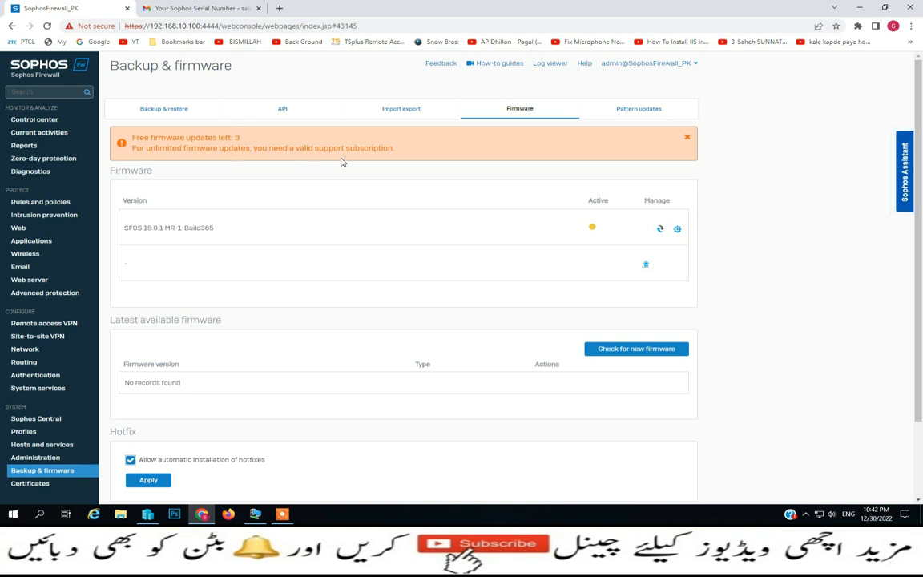
scroll(435, 253, "down", 2)
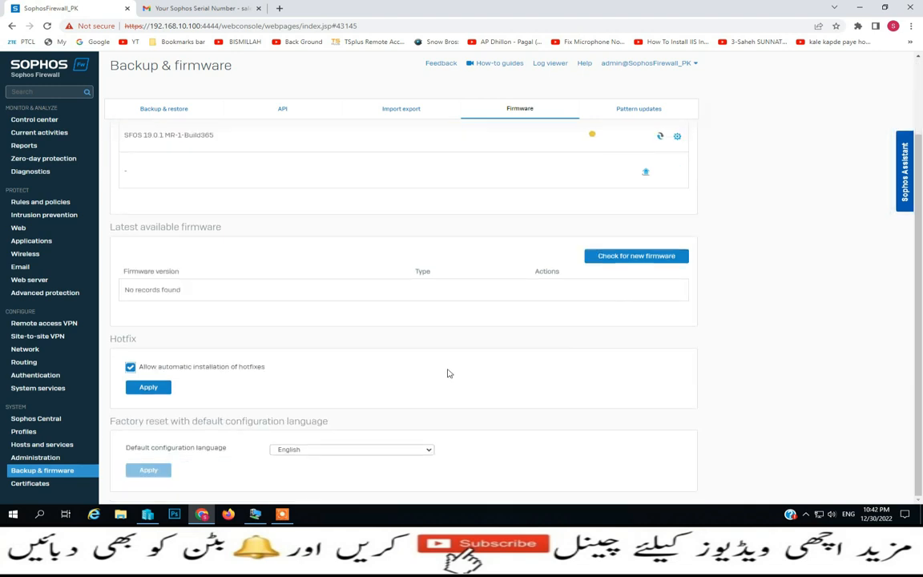
scroll(348, 379, "up", 2)
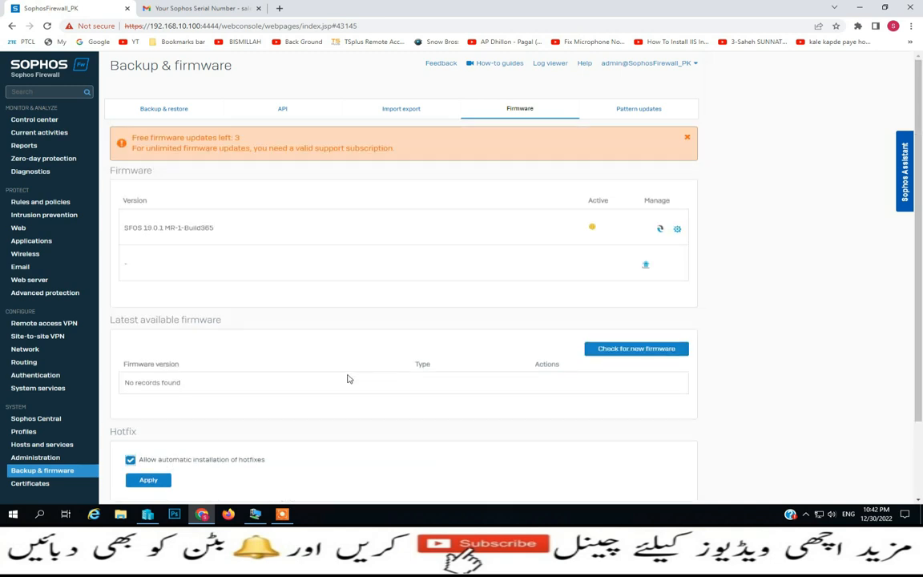
scroll(349, 380, "down", 2)
scroll(349, 379, "up", 2)
Check pattern update status, leaving the auto-update interval at Every 2 hours
left_click(654, 117)
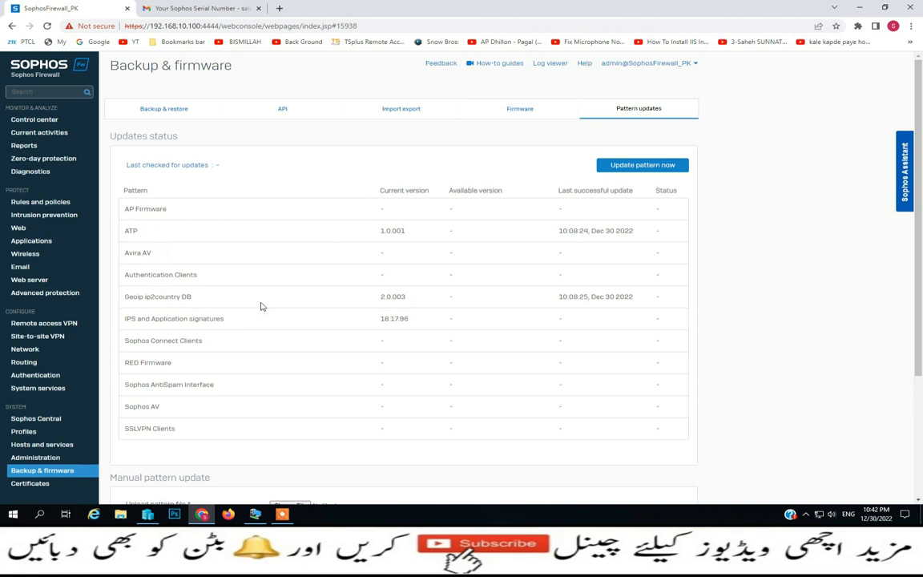
scroll(240, 274, "down", 3)
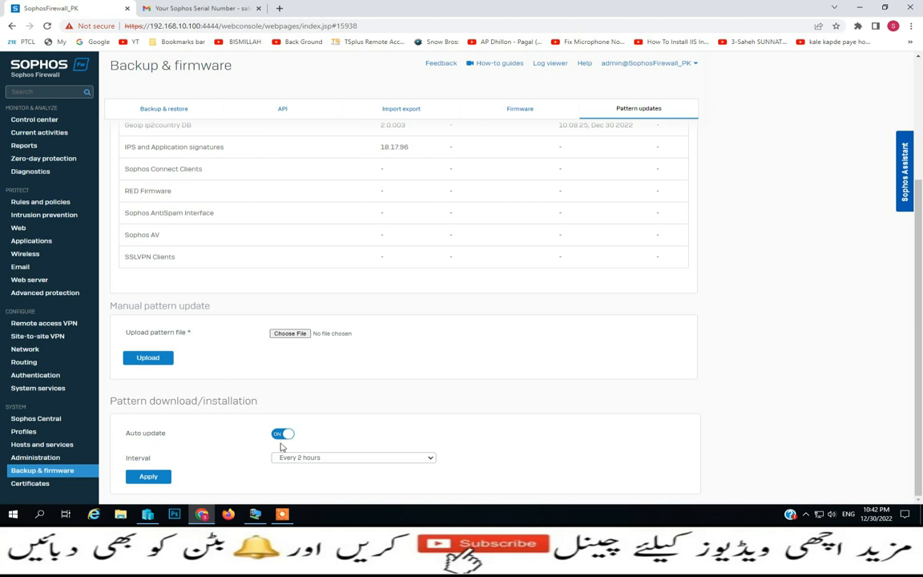
left_click(332, 459)
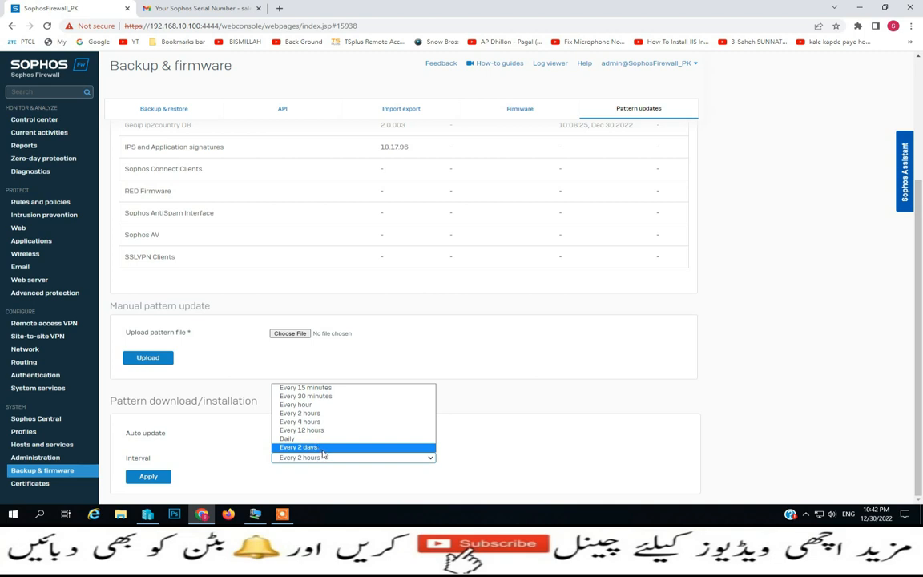
left_click(521, 346)
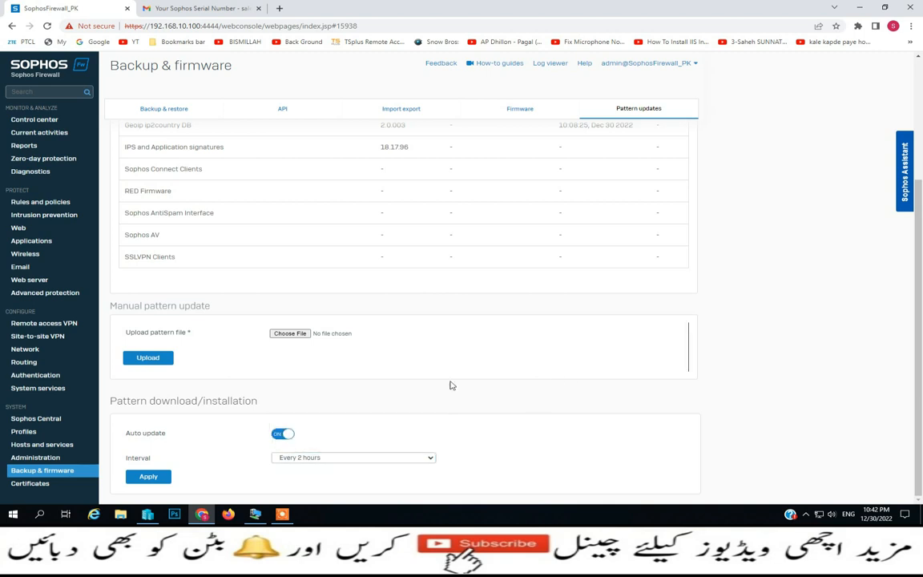
left_click(38, 483)
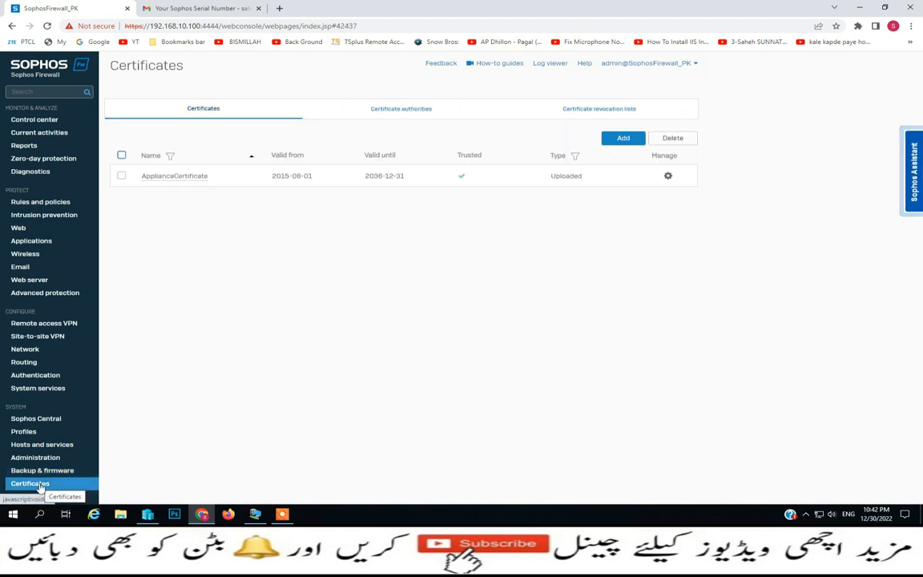
Start a new certificate set to generate locally-signed with PEM format, then view the revocation lists
left_click(623, 140)
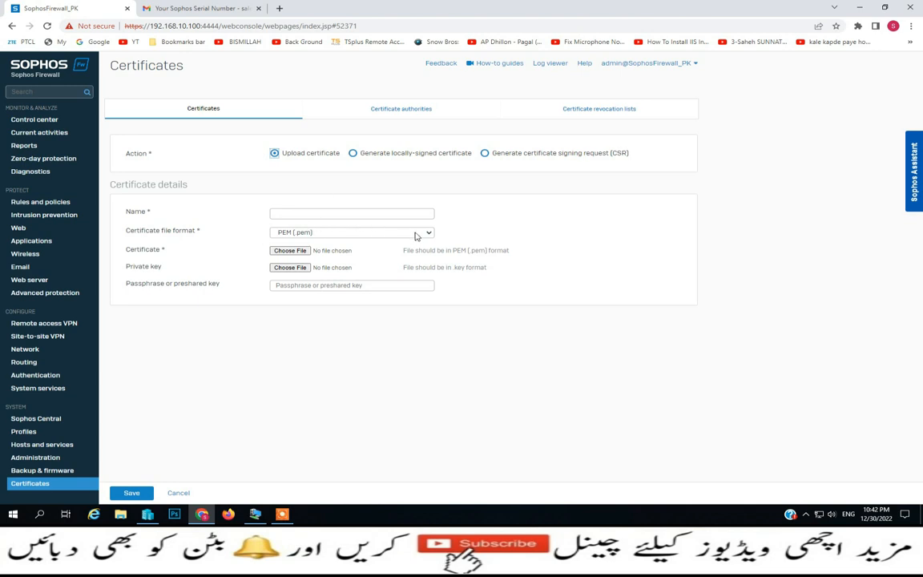
left_click(430, 232)
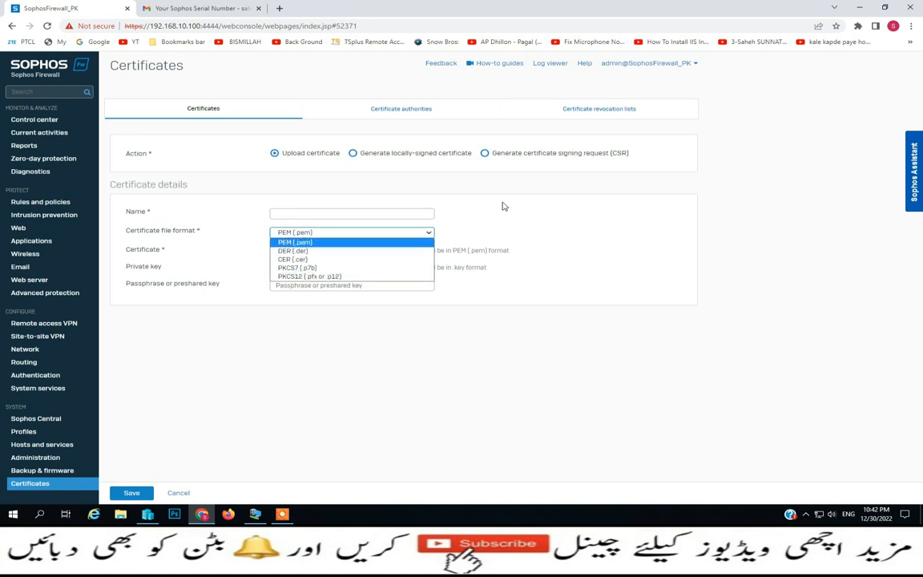
left_click(452, 183)
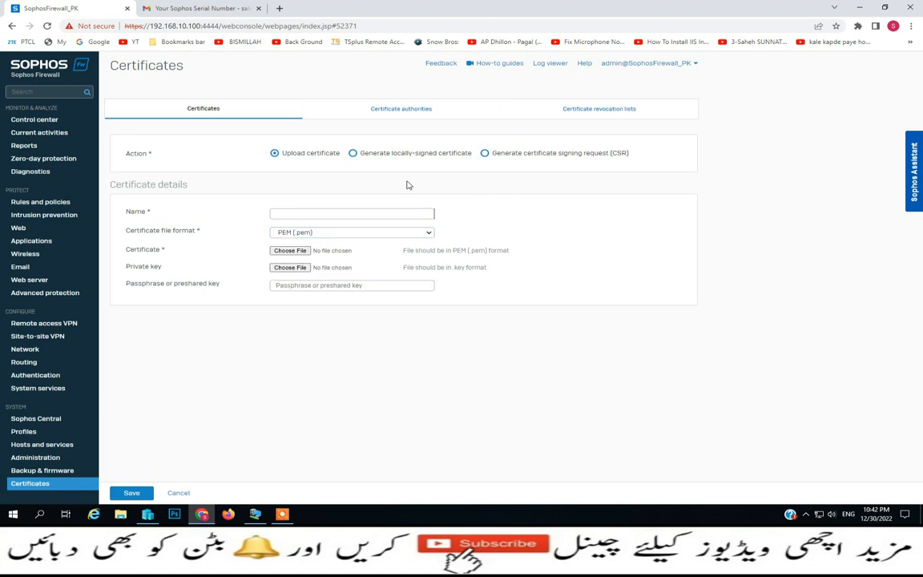
left_click(353, 153)
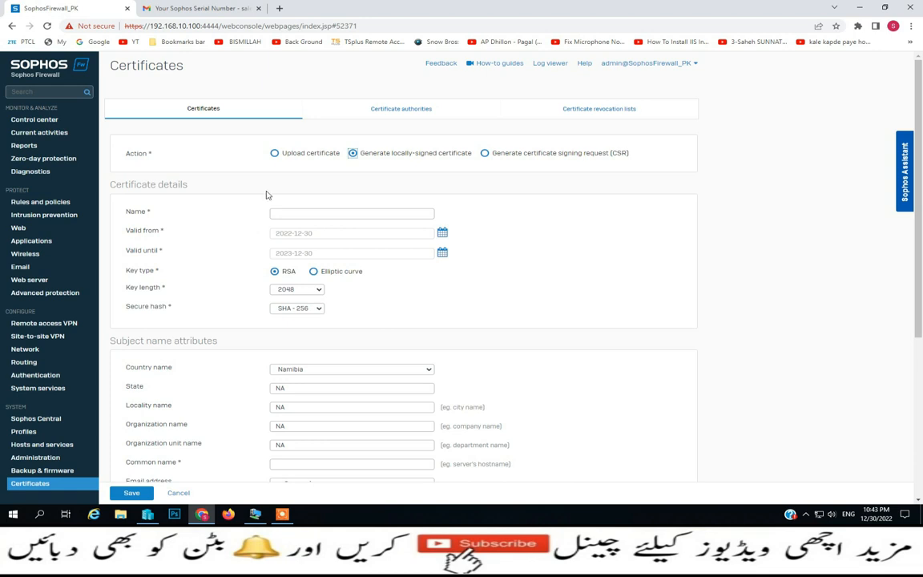
scroll(321, 286, "down", 5)
scroll(335, 257, "up", 5)
left_click(587, 112)
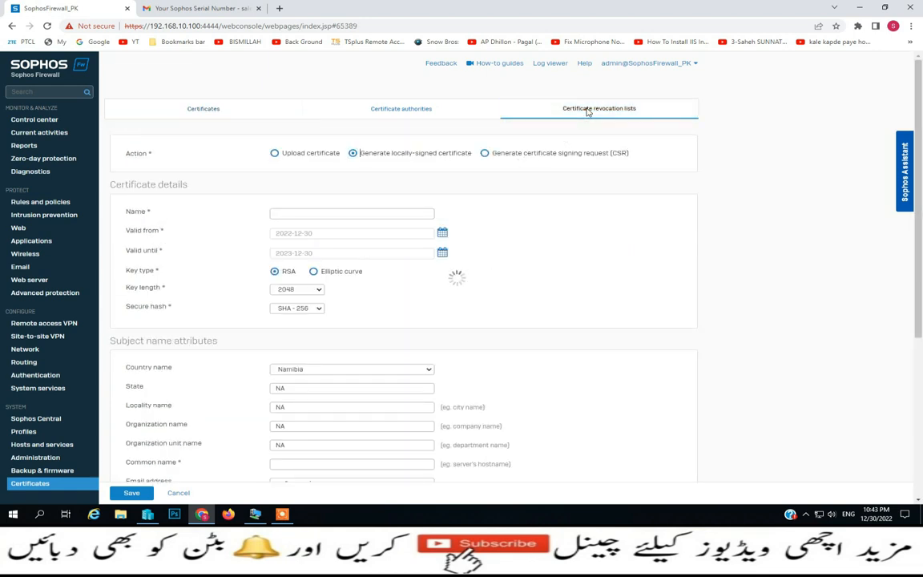